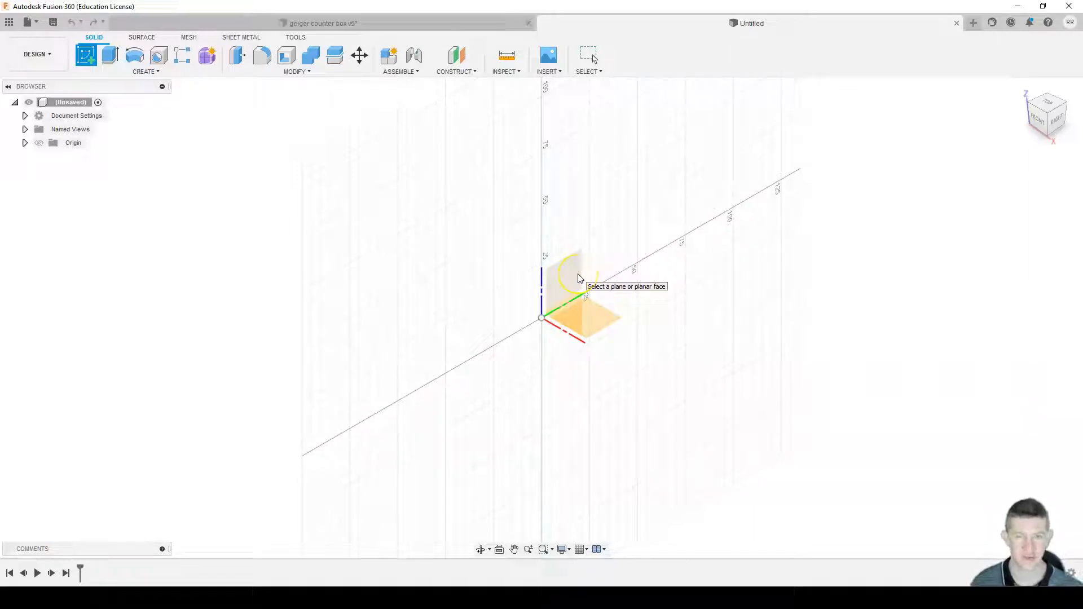
Start a sketch on the horizontal XY origin plane, viewed from the top.
middle_click_drag(565, 280, 739, 303, "shift")
left_click(578, 282)
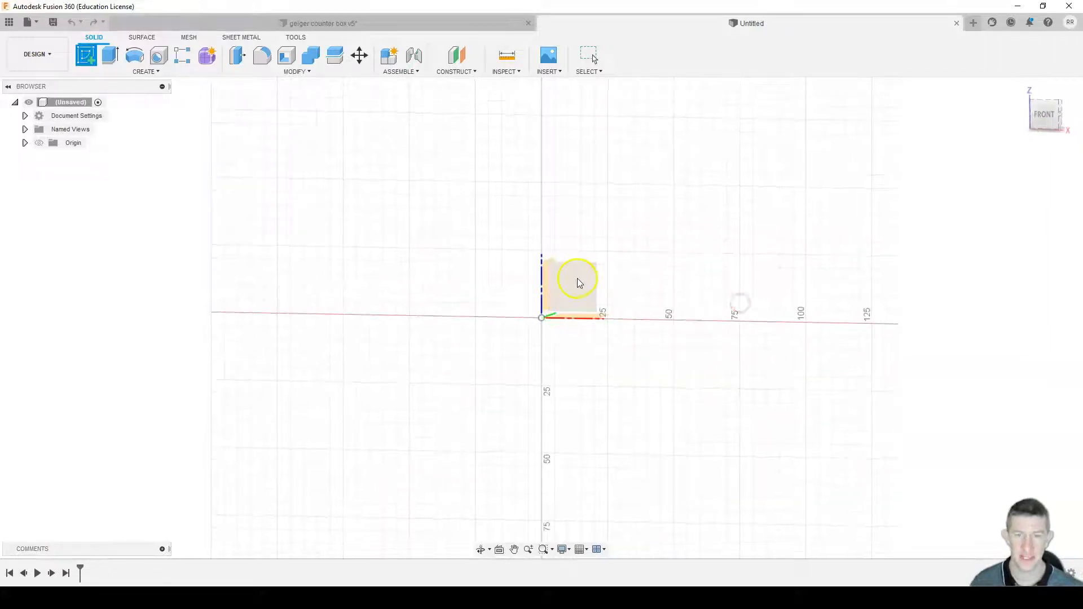
middle_click_drag(749, 210, 742, 270, "shift")
left_click(1048, 108)
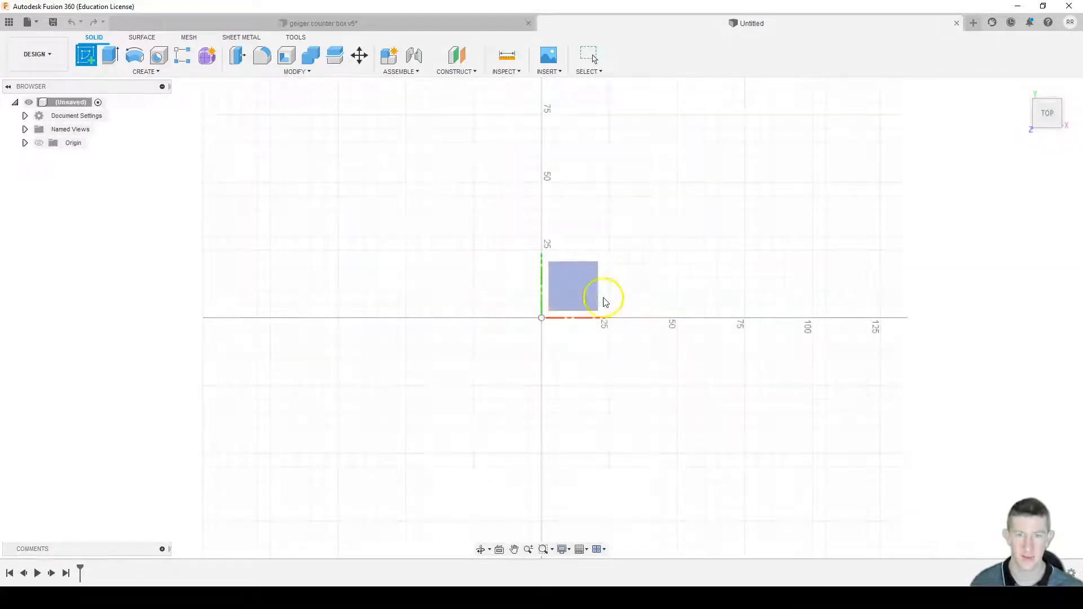
left_click(578, 290)
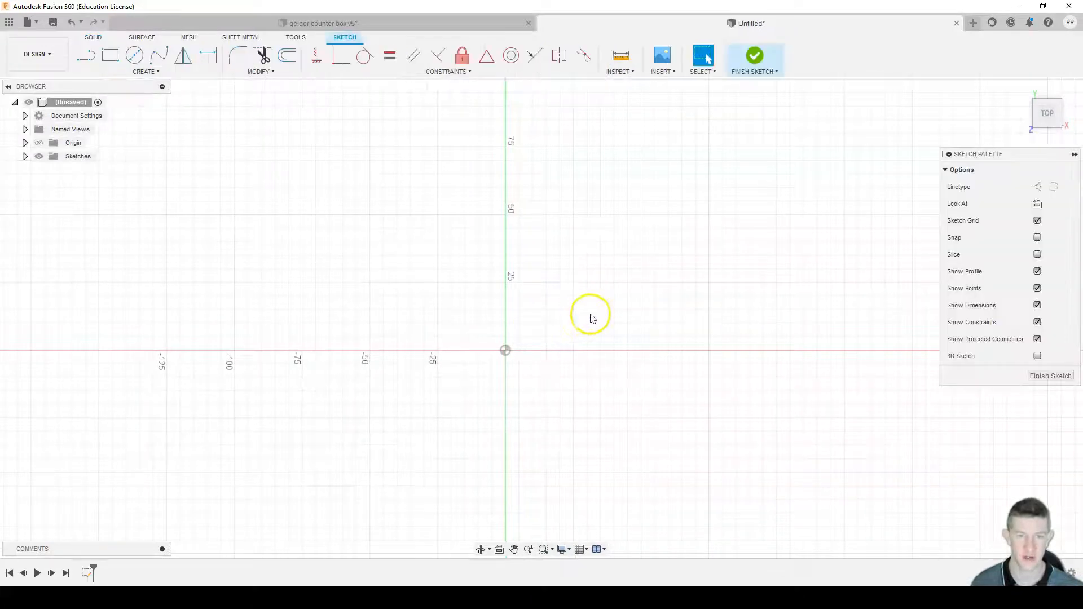
scroll(592, 317, "down", 5)
mouse_move(684, 254)
middle_mouse_down()
mouse_move(539, 304)
mouse_move(535, 326)
middle_mouse_up()
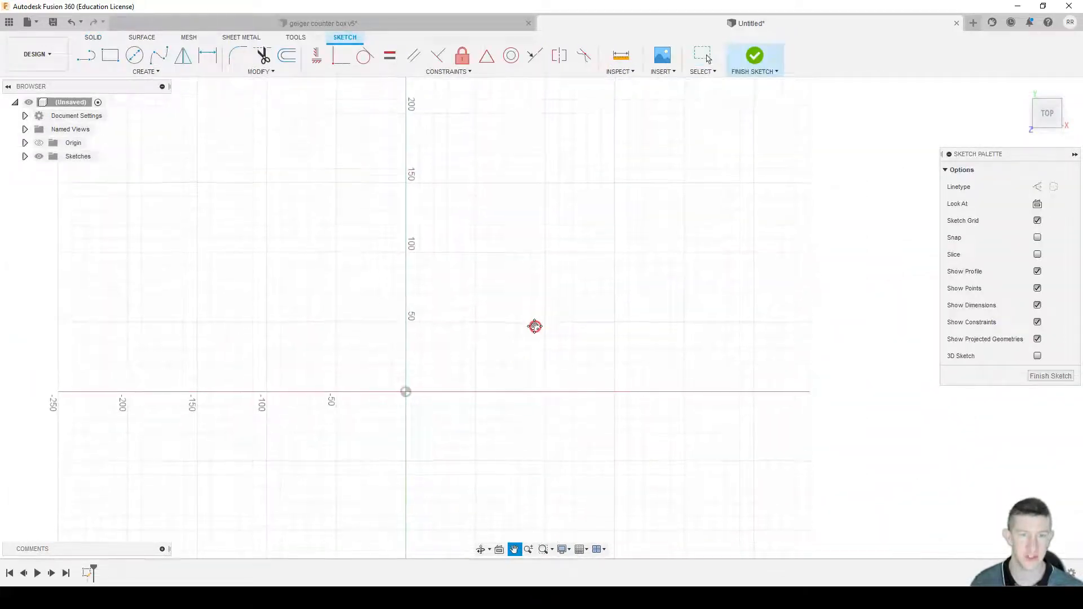
scroll(535, 326, "up", 3)
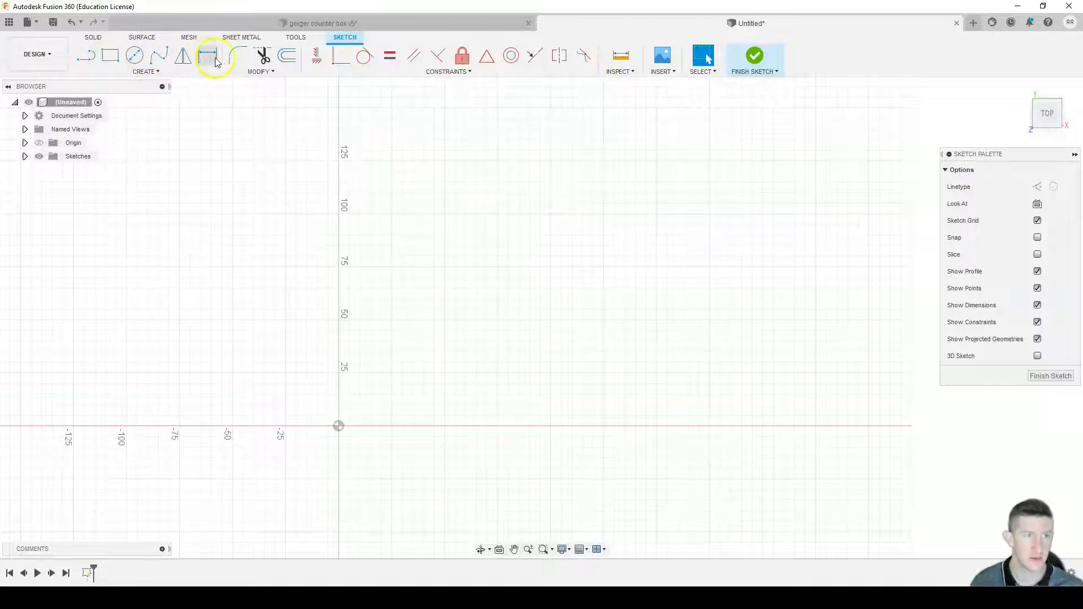
Review the available sketch creation tools, including the line, circle, arc and polygon variants.
left_click(159, 72)
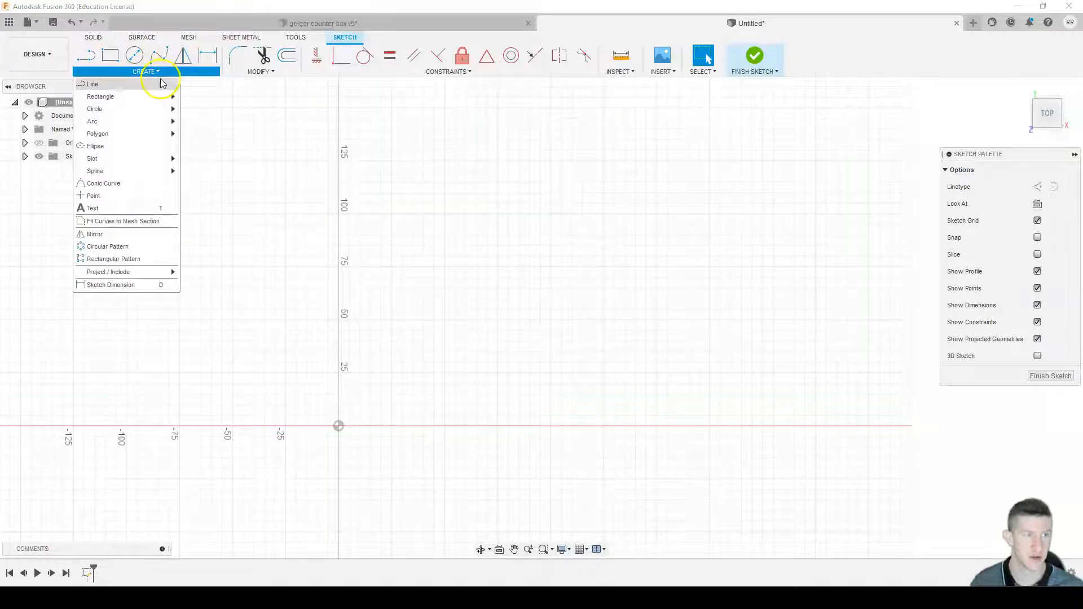
left_click(156, 72)
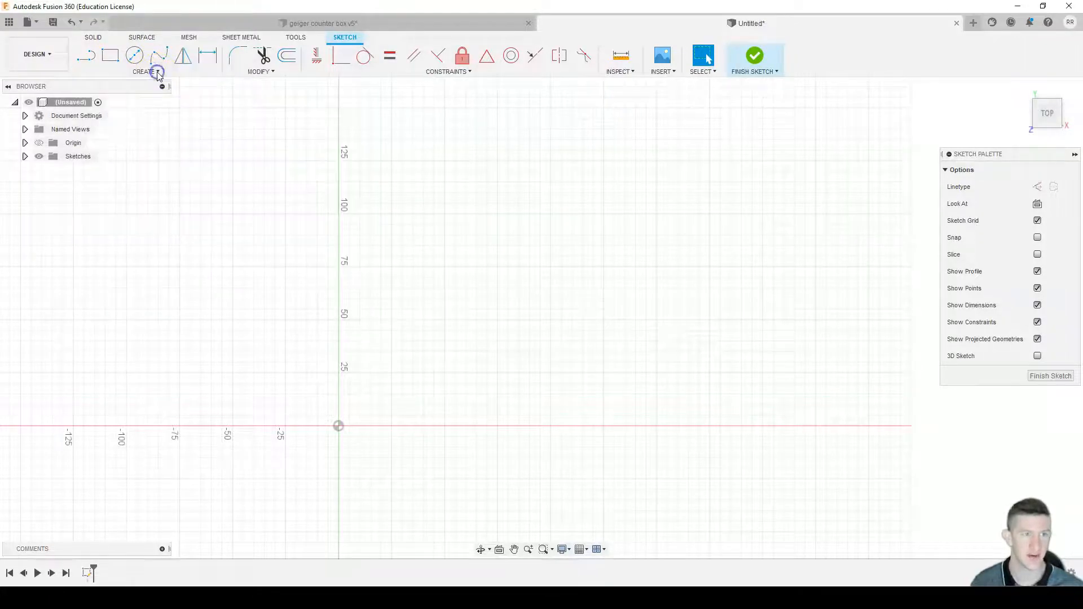
left_click(157, 72)
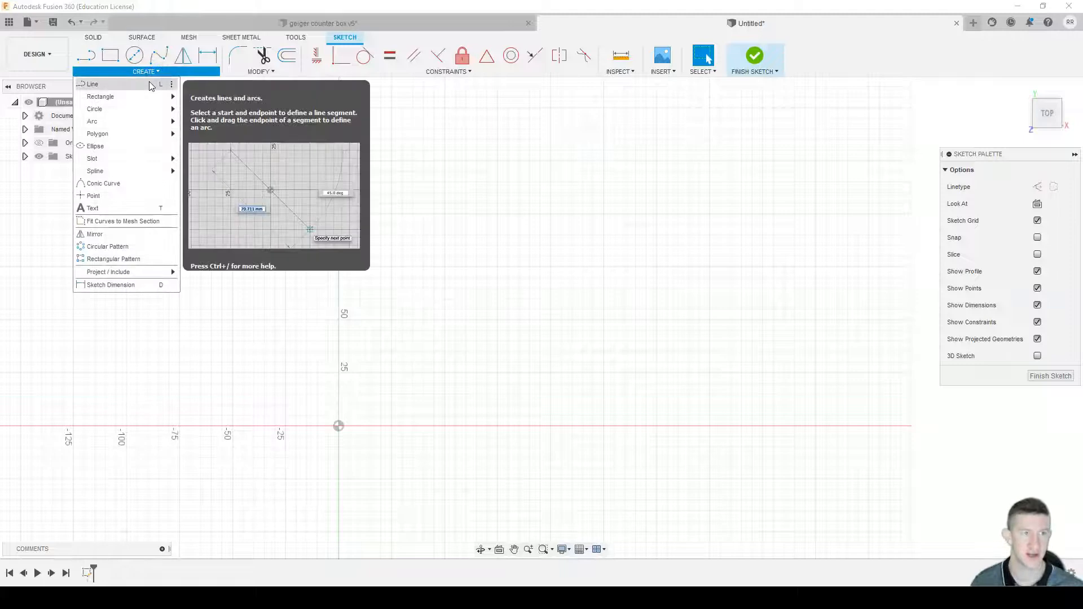
mouse_move(167, 100)
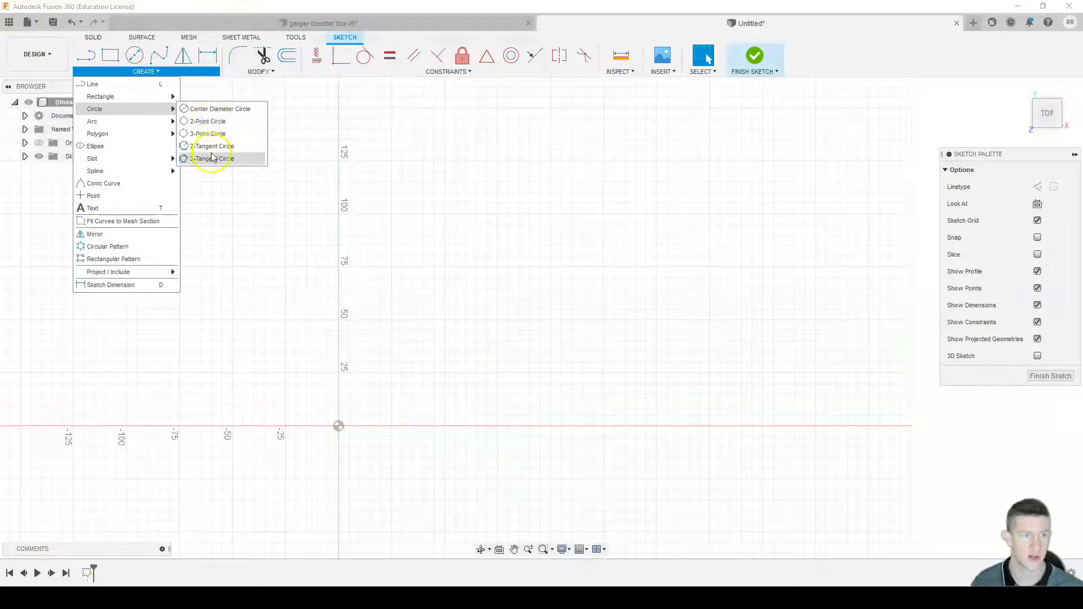
left_click(234, 157)
left_click(151, 121)
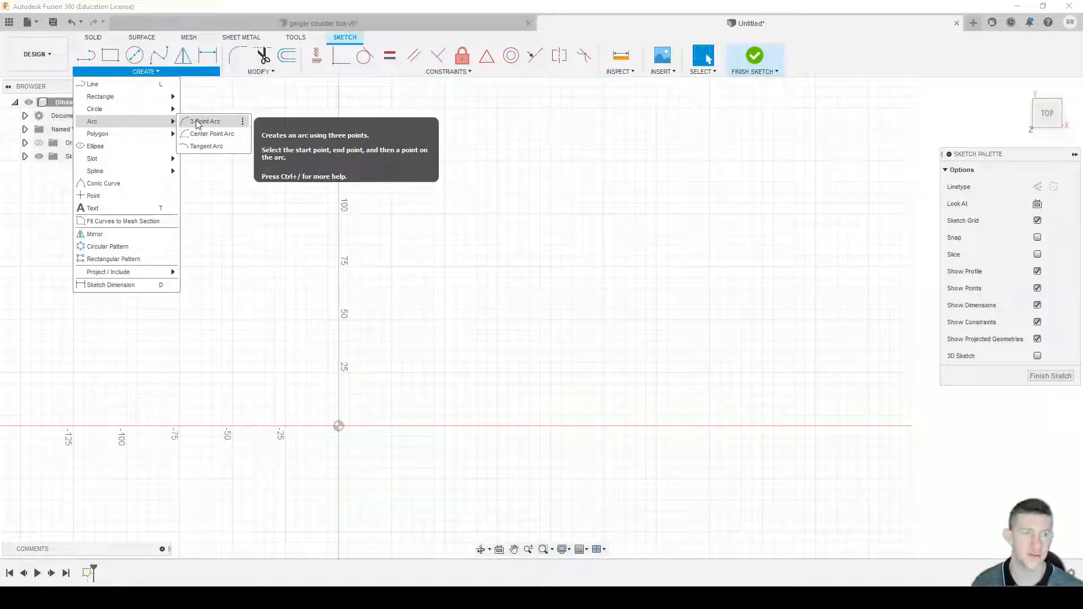
left_click(137, 133)
left_click(201, 134)
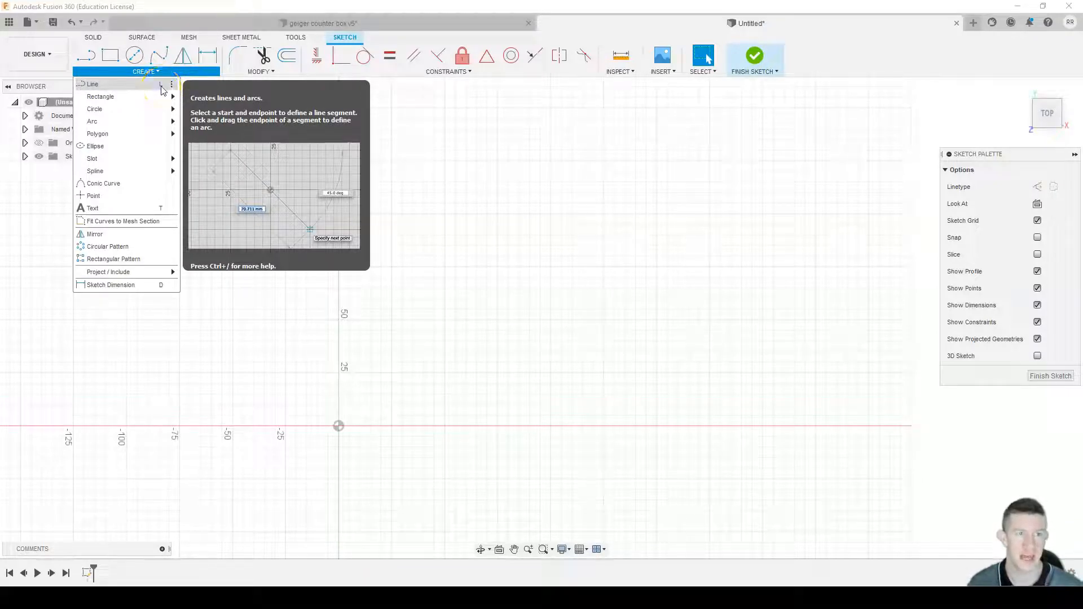
left_click(559, 210)
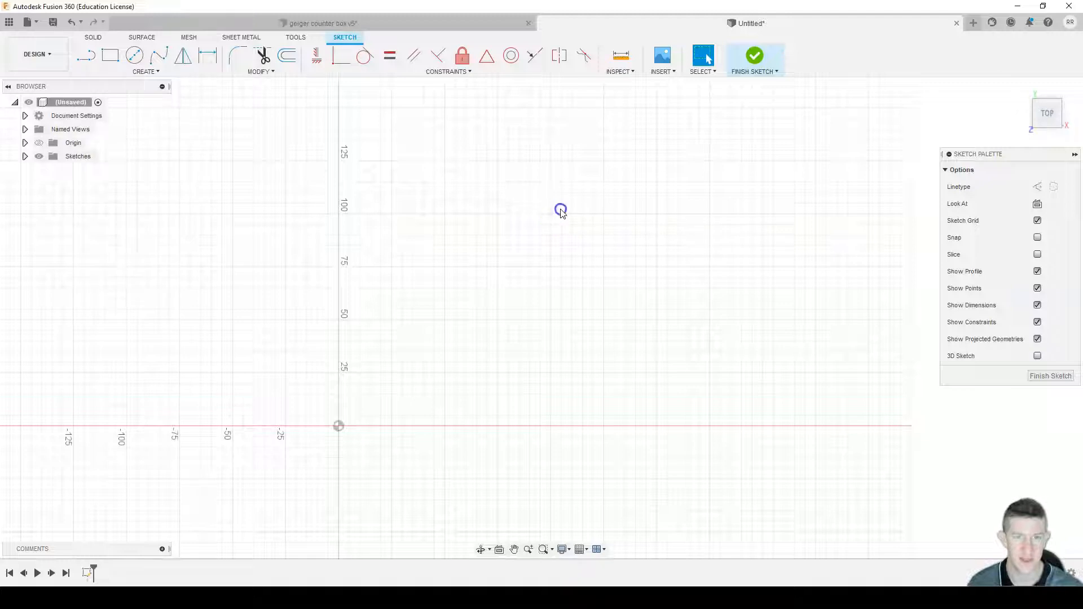
Draw a 100 mm horizontal line from the origin along the positive X axis.
key("l")
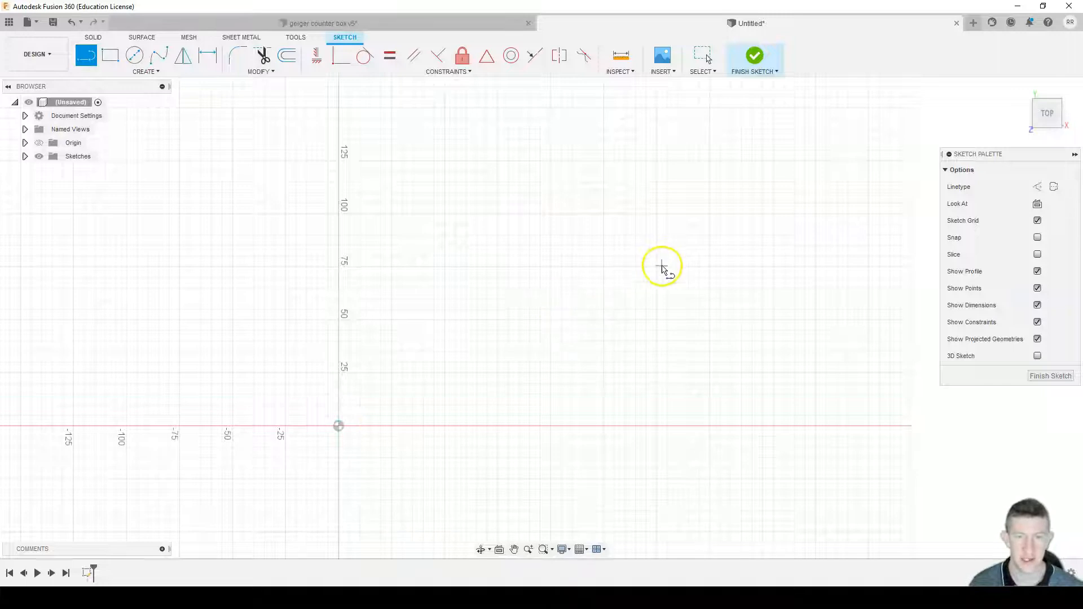
mouse_move(341, 428)
left_mouse_down()
mouse_move(730, 427)
mouse_move(541, 427)
left_mouse_up()
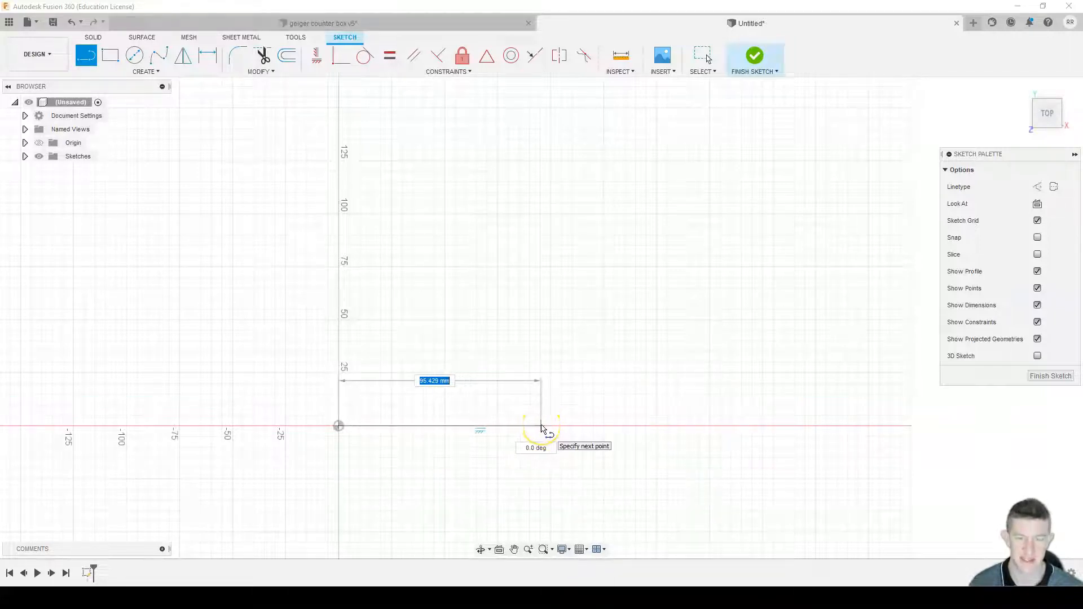
type("10")
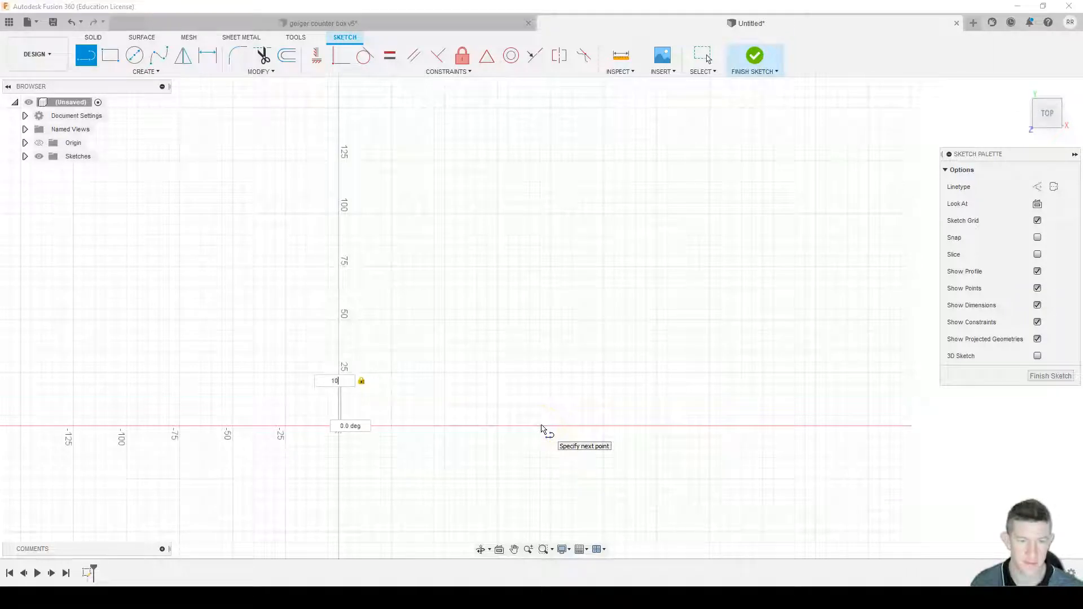
type("0")
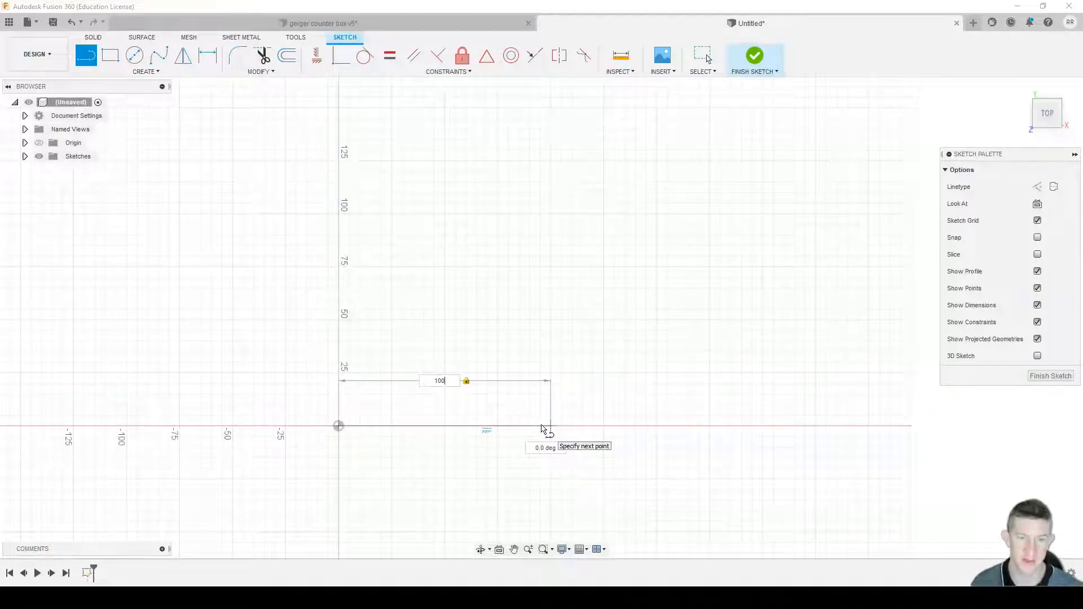
key("Return")
key("Escape")
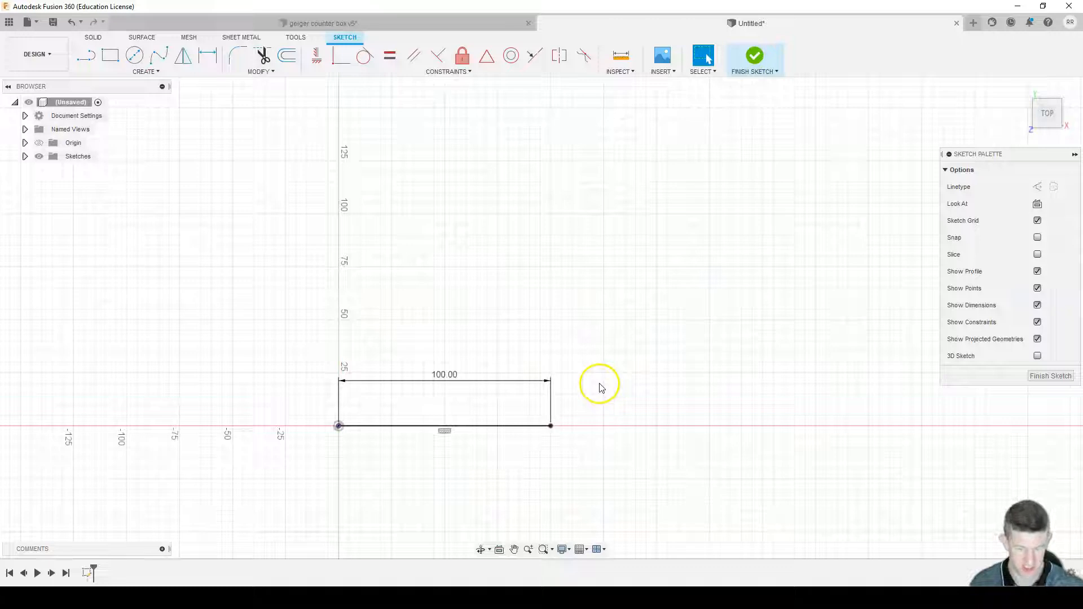
Draw a vertical line about 50 mm up from the base line's free end, followed by a 100 mm line parallel to the base.
key("l")
left_click(550, 426)
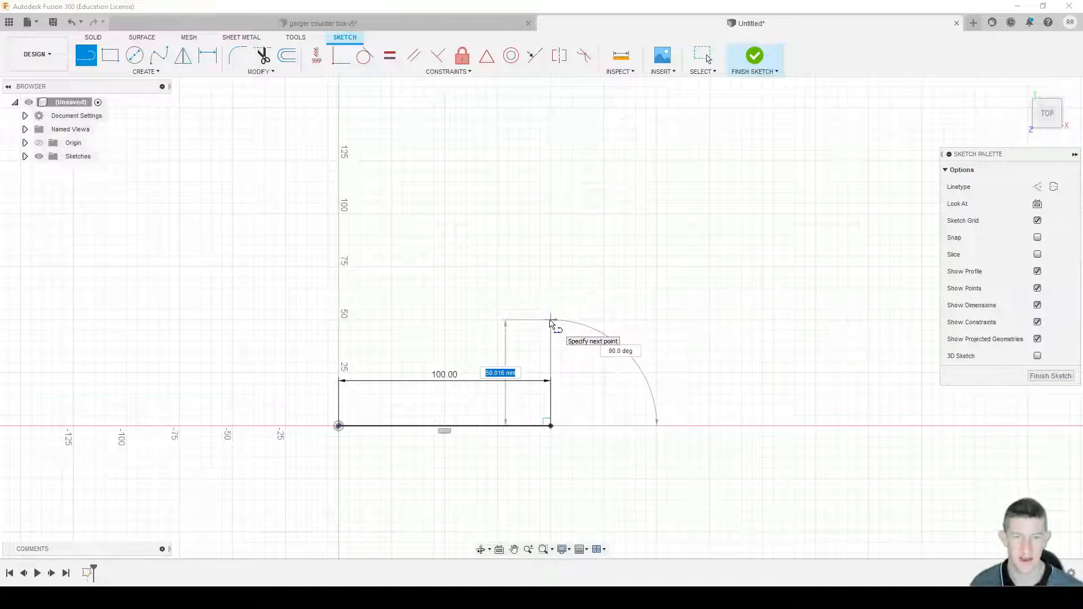
left_click(551, 320)
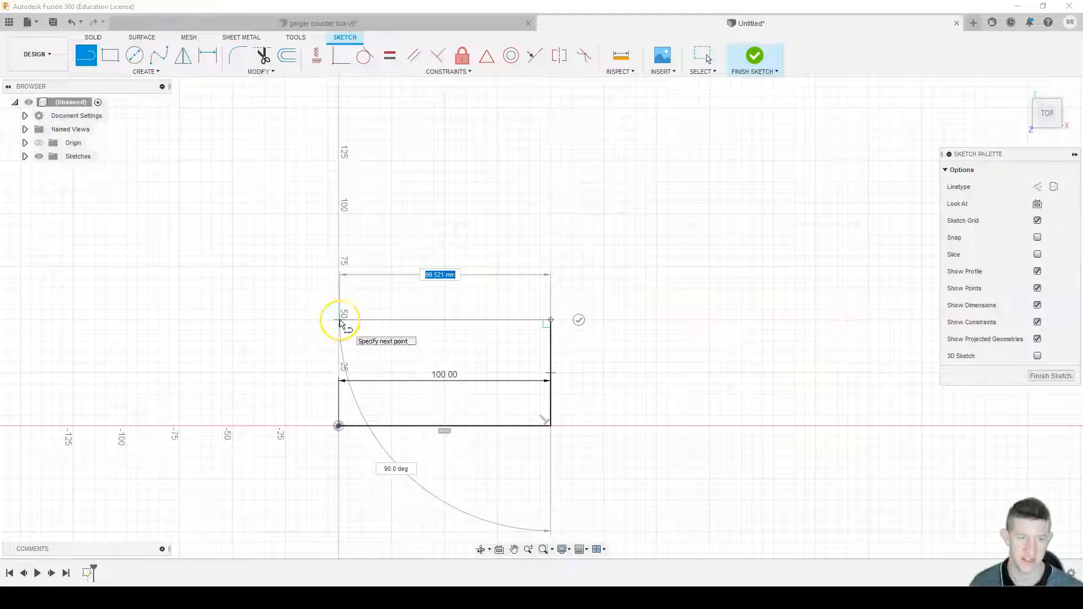
type("100")
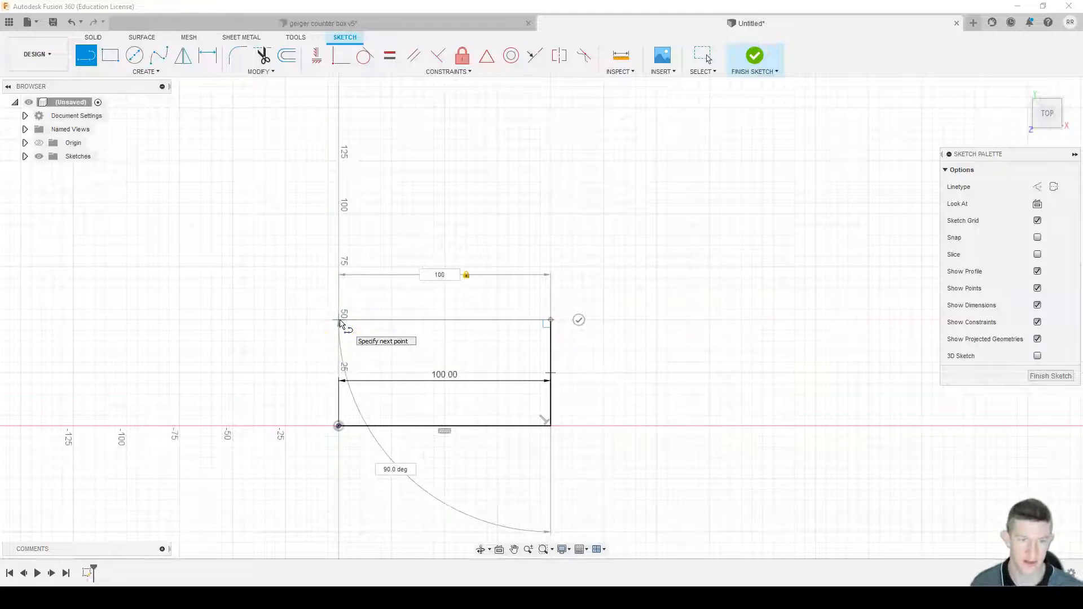
key("Return")
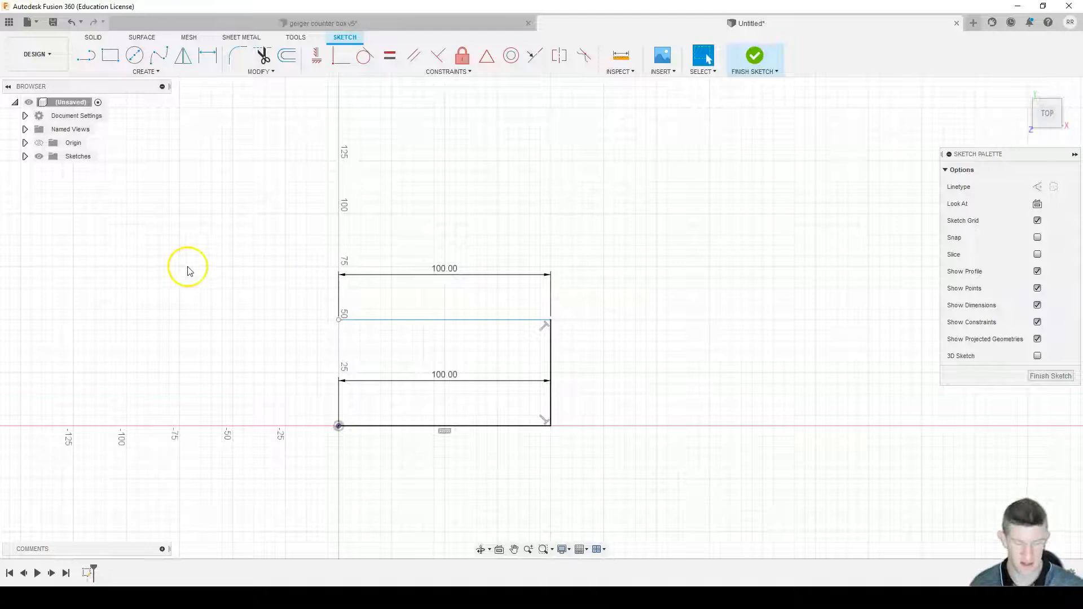
Close the rectangle with a line from the open end of the upper edge to the origin.
left_click(86, 54)
left_click(339, 321)
left_click(338, 426)
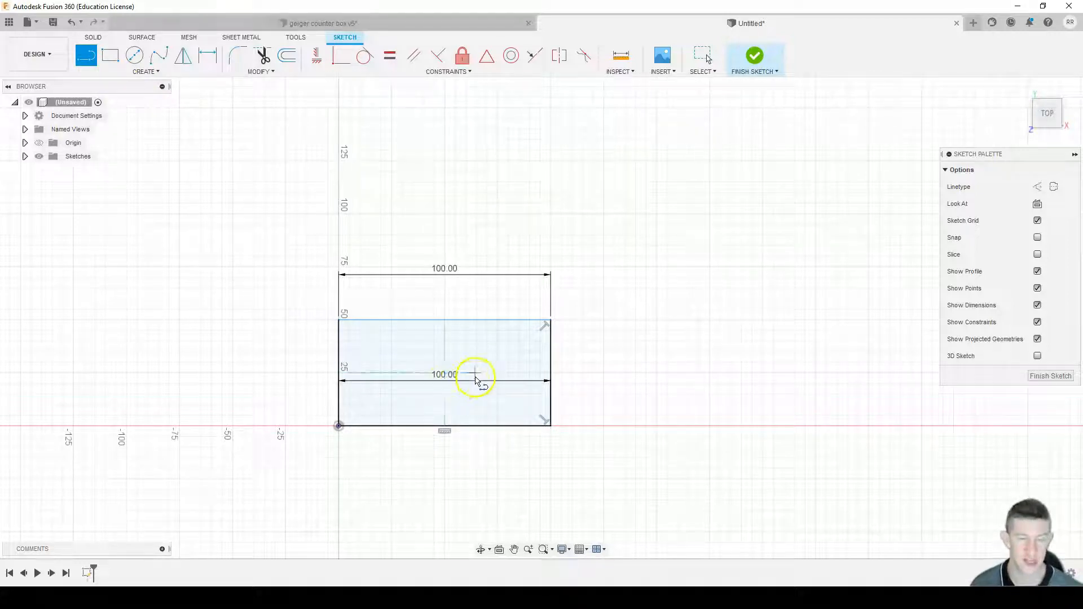
Create a sketch text with its frame placed just inside the rectangle's four edges.
scroll(448, 373, "down", 2)
scroll(450, 374, "up", 5)
middle_click_drag(452, 367, 481, 290)
scroll(441, 284, "down", 2)
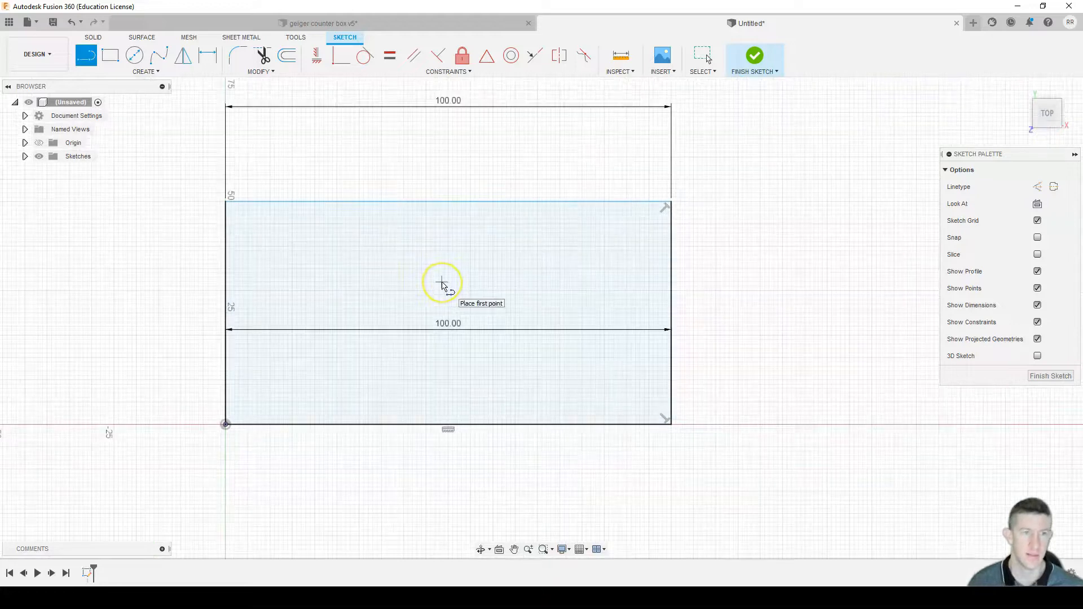
left_click(280, 163)
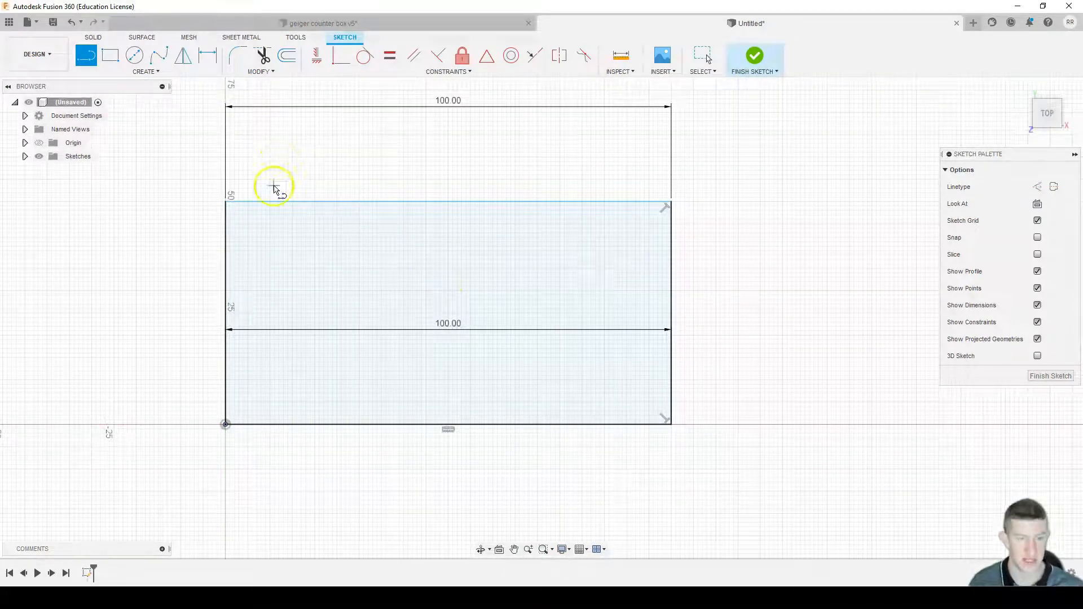
left_click(150, 75)
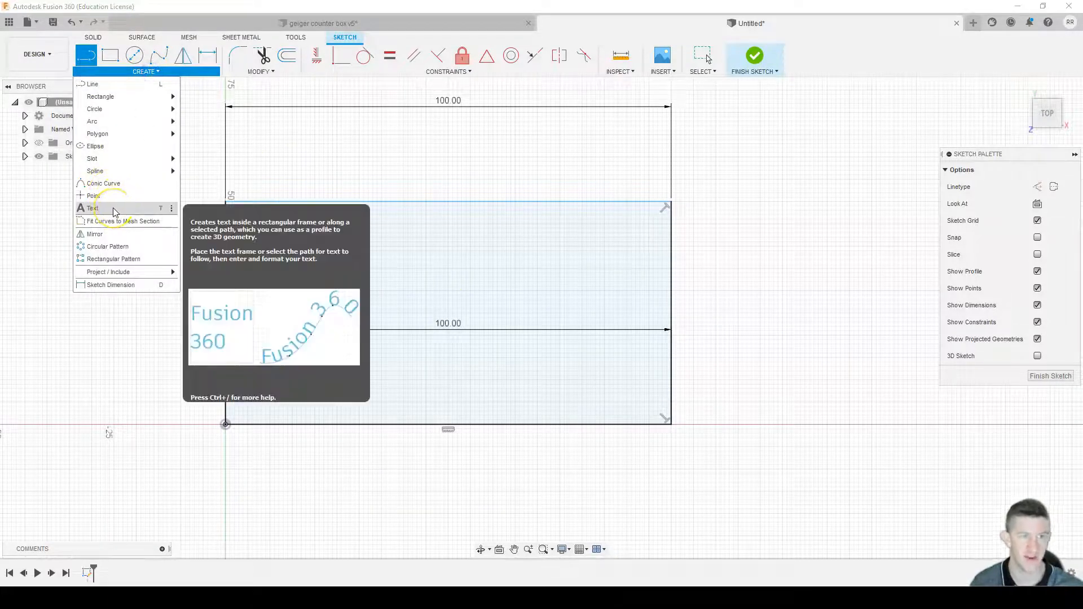
left_click(113, 210)
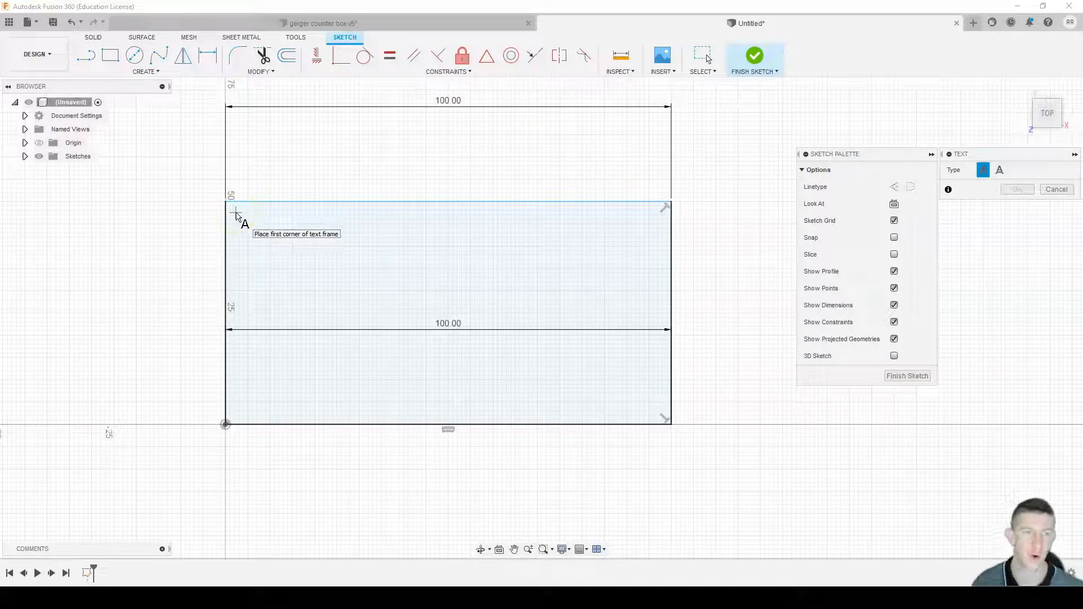
left_click_drag(234, 211, 658, 416)
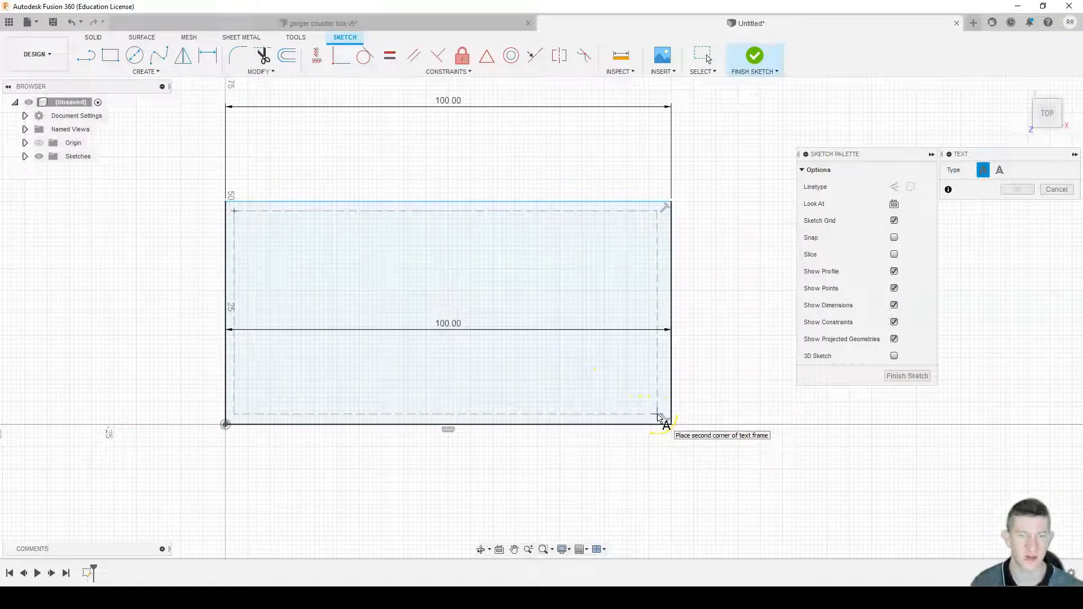
left_click_drag(658, 416, 657, 416)
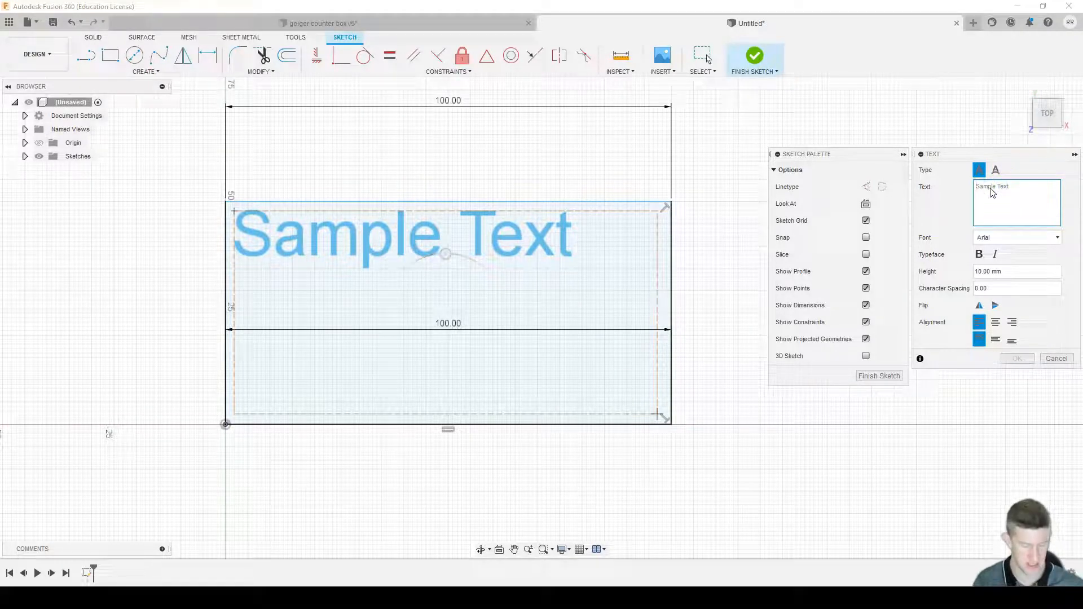
Enter the person's title and surname as the text and set its height to 14 mm.
type("Mr. R")
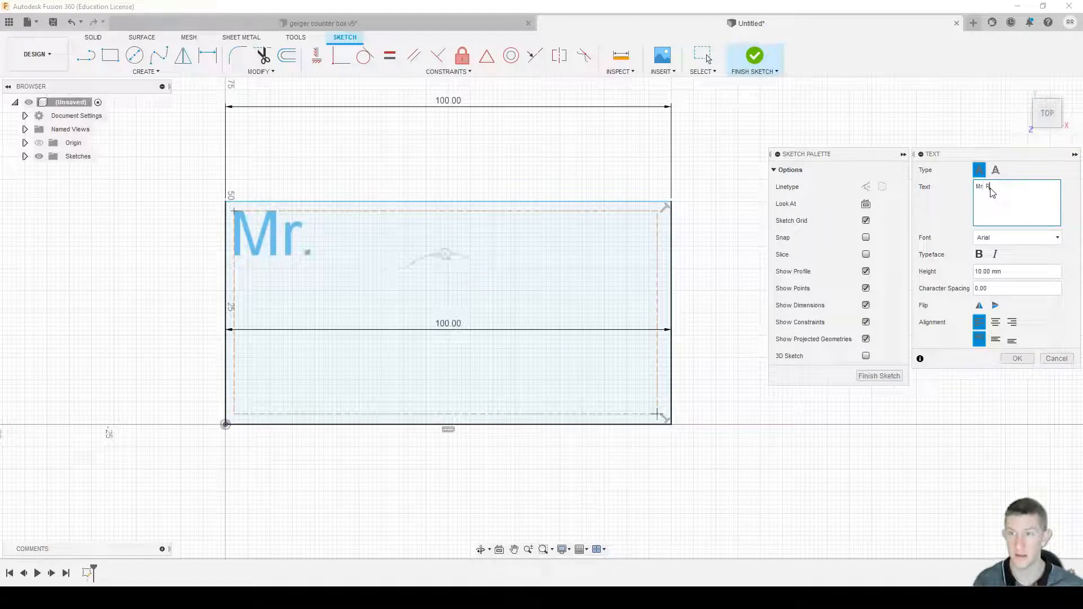
type("lach")
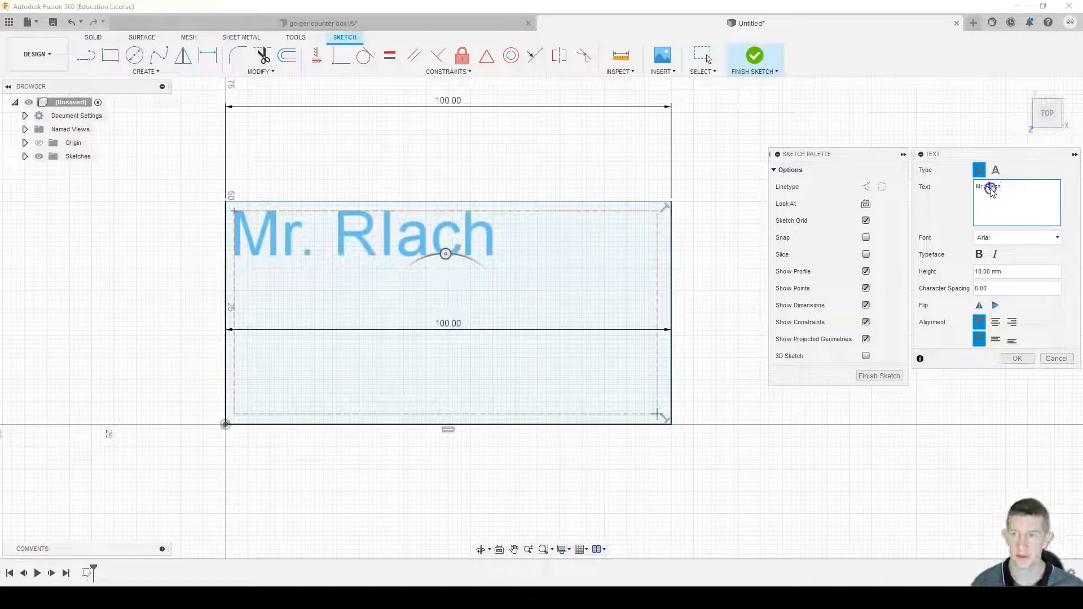
key("BackSpace")
type("i")
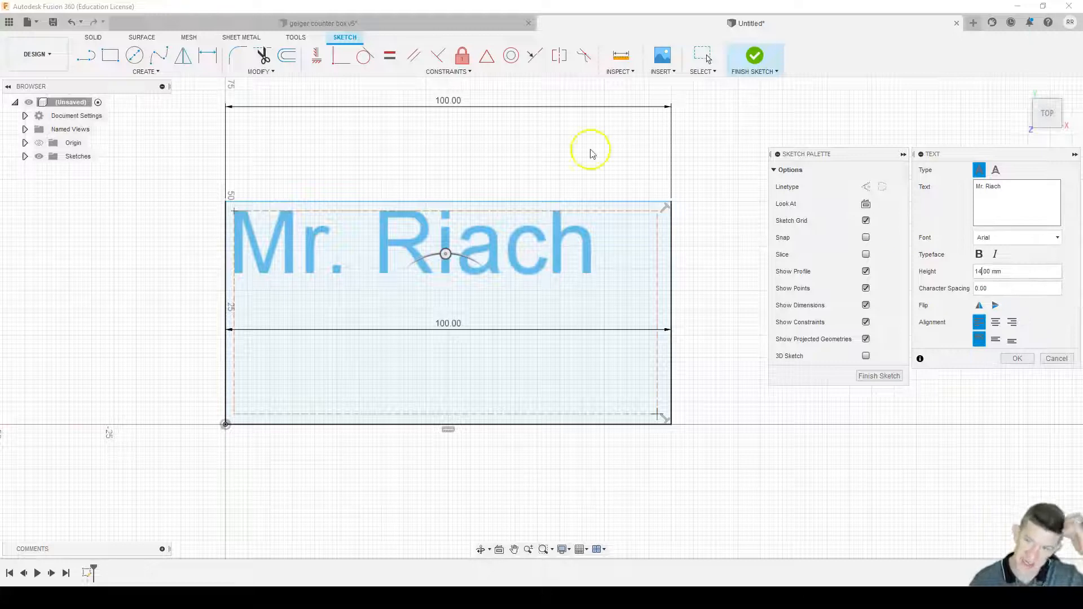
left_click(442, 231)
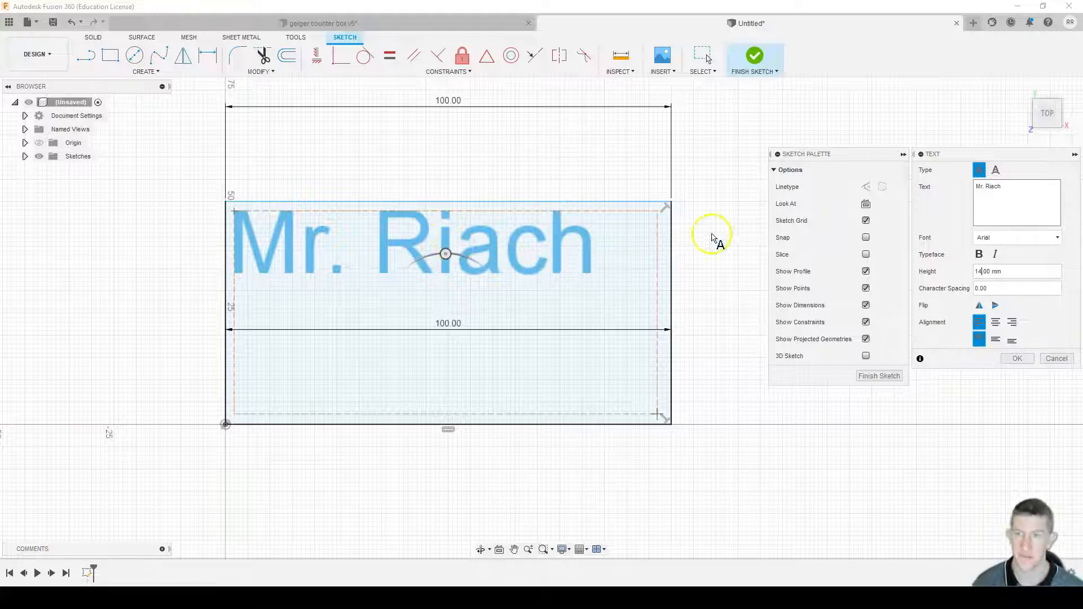
Centre the text horizontally and vertically in its frame and finish creating it.
left_click(996, 322)
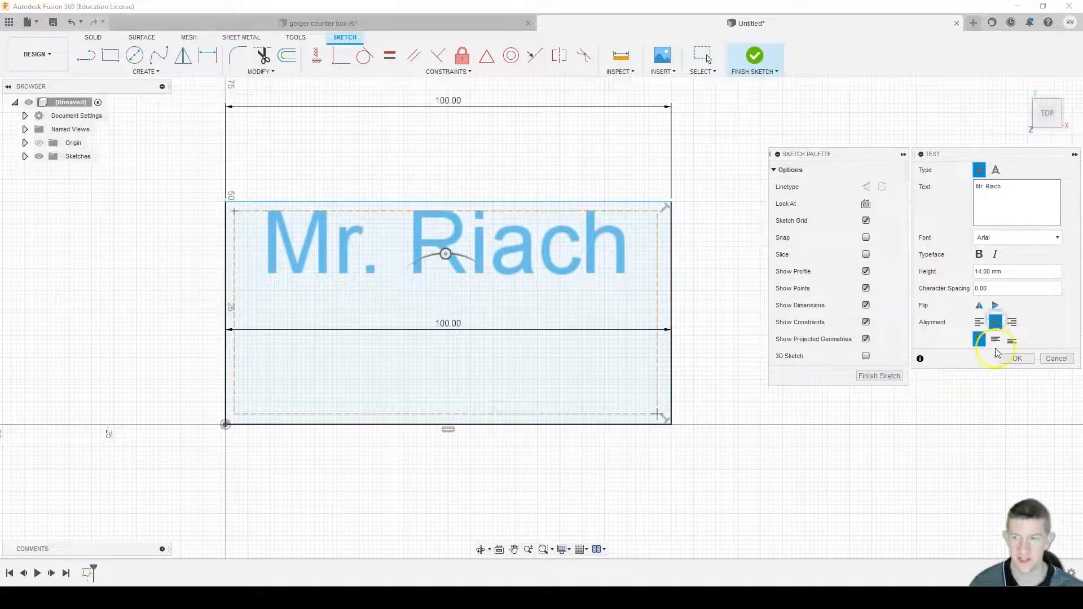
left_click(995, 340)
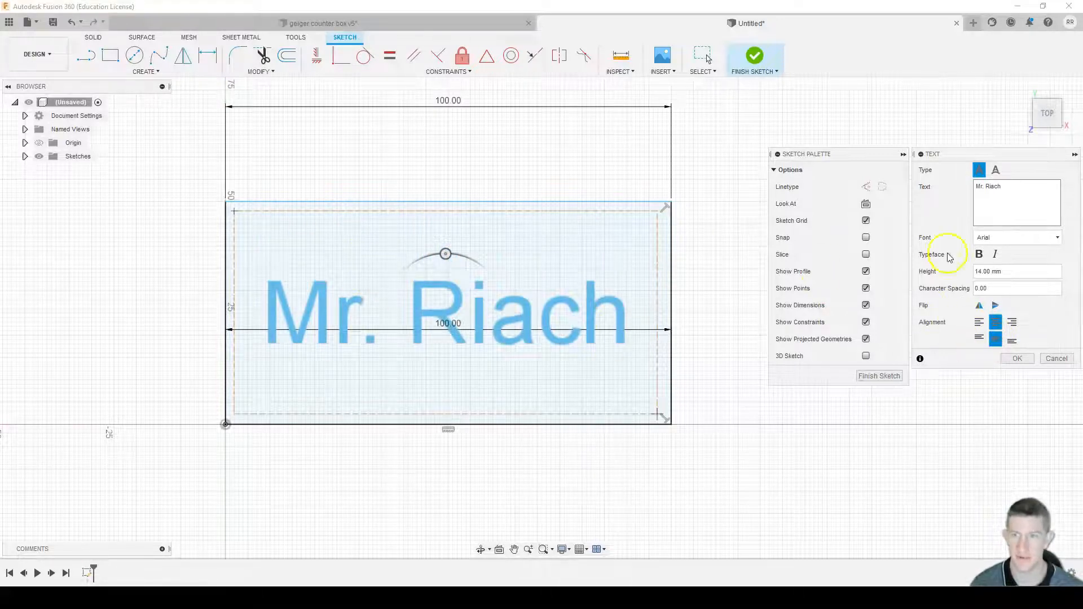
left_click(1017, 359)
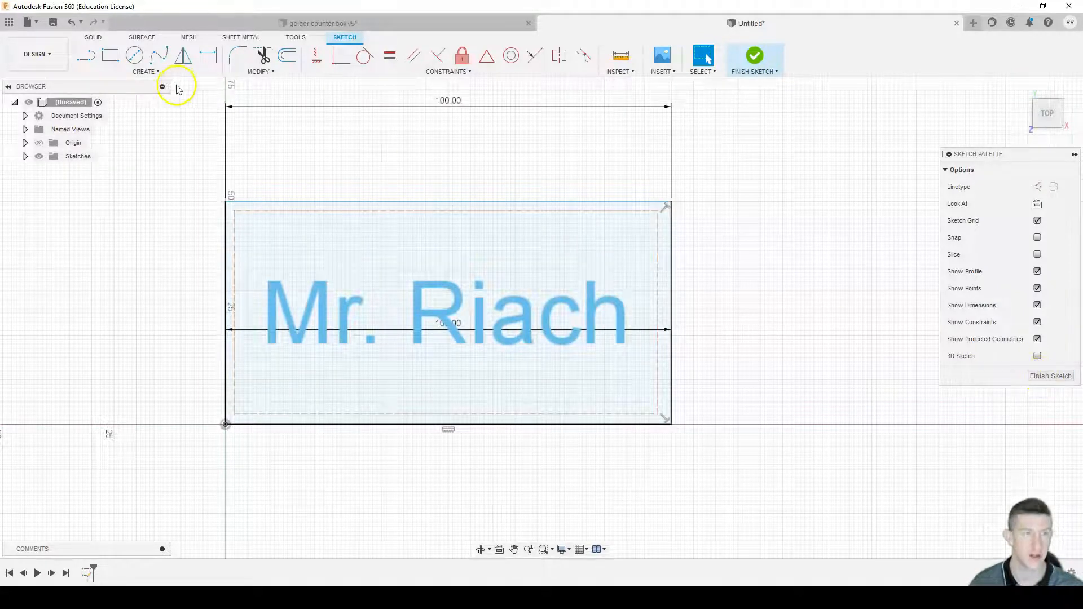
left_click(145, 72)
mouse_move(141, 121)
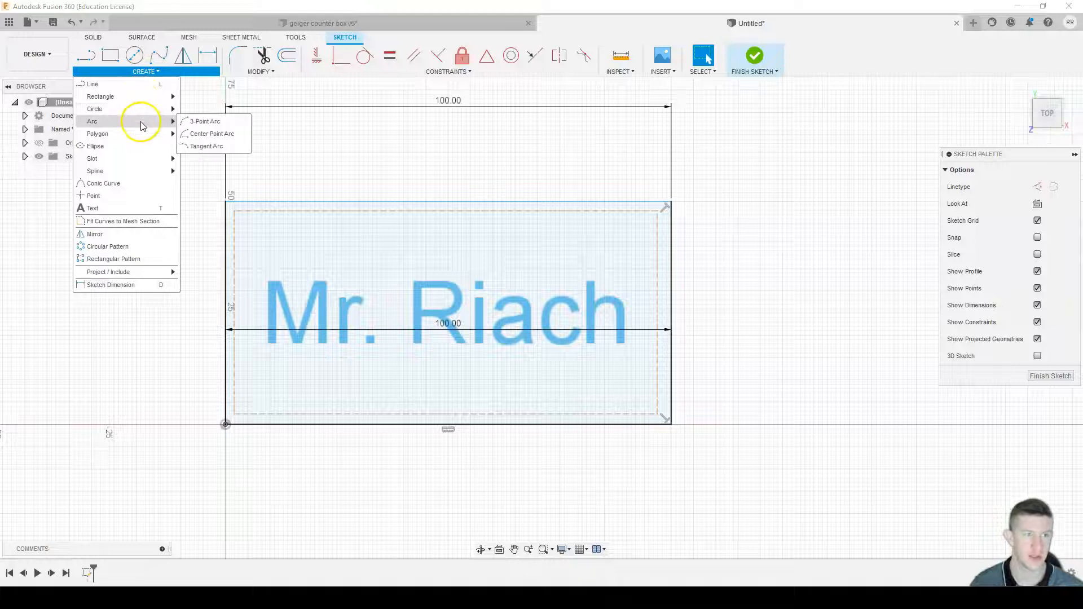
left_click(204, 122)
scroll(677, 248, "up", 5)
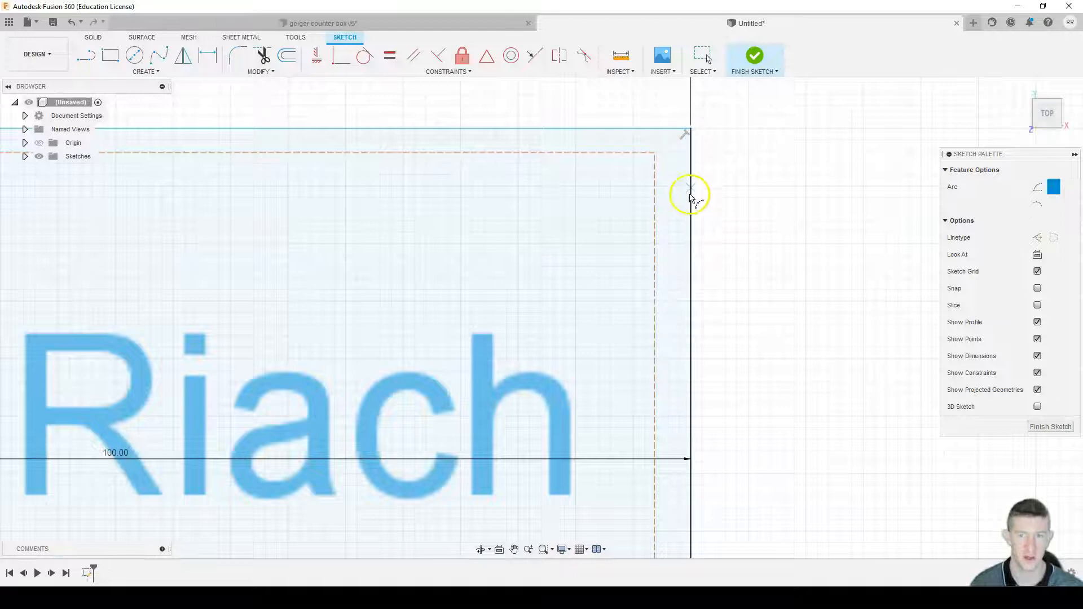
left_click(688, 230)
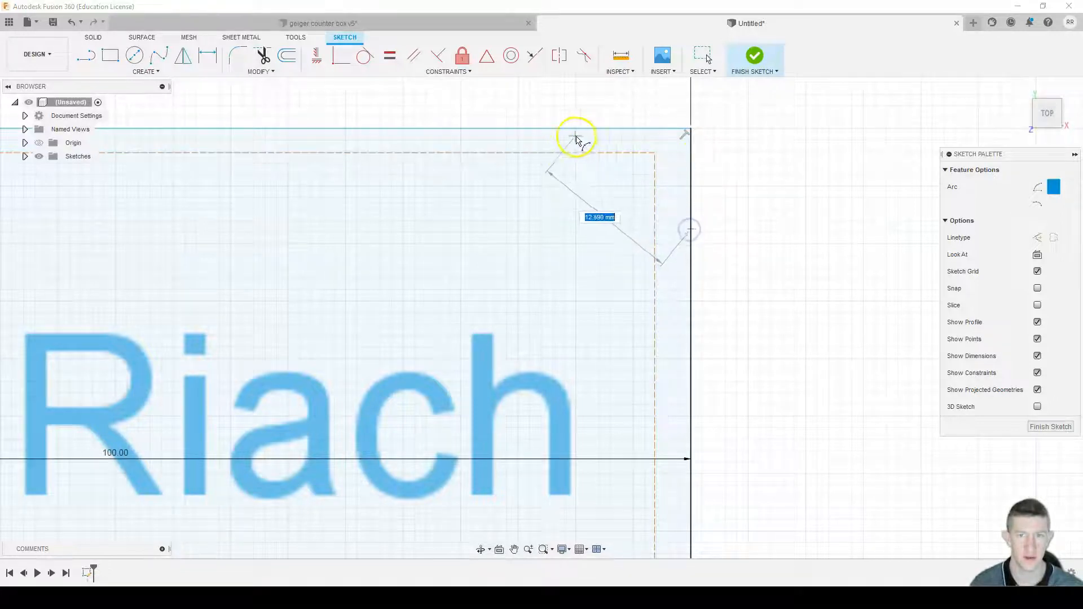
left_click(566, 130)
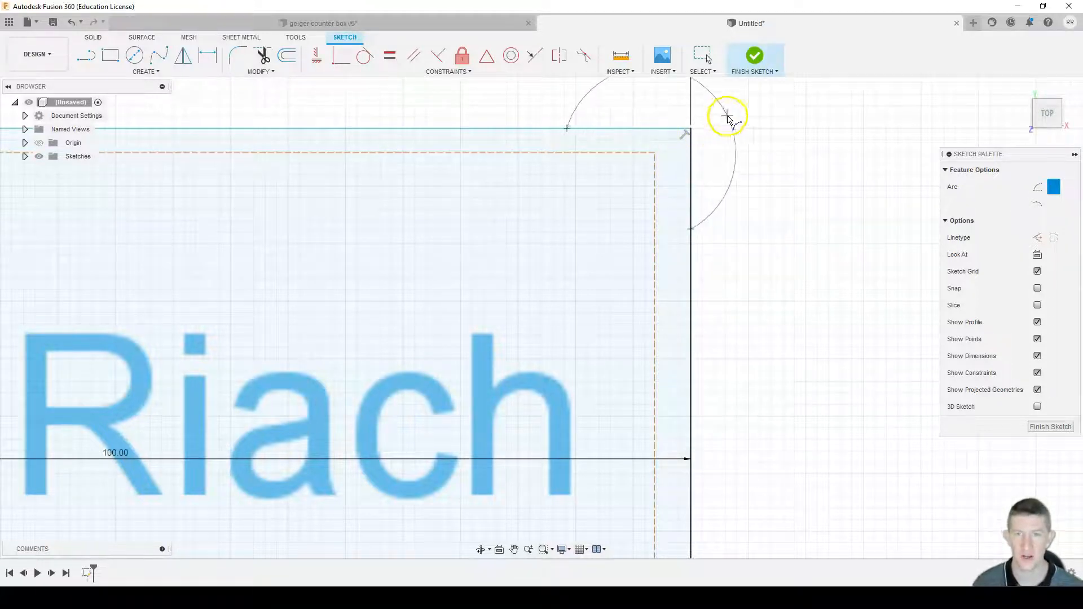
scroll(733, 136, "down", 5)
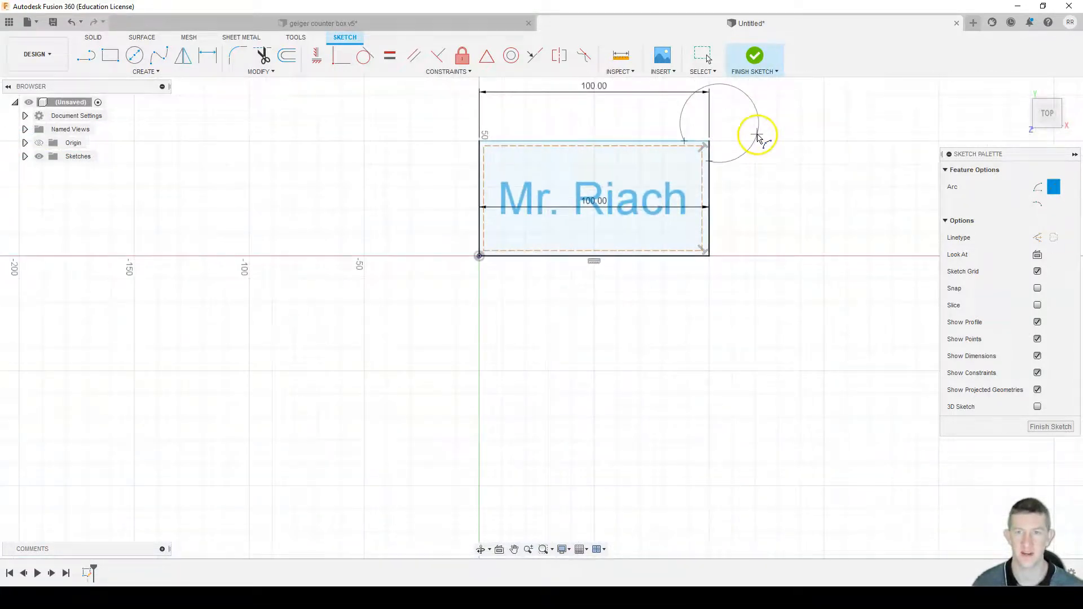
scroll(701, 145, "up", 3)
scroll(698, 151, "up", 4)
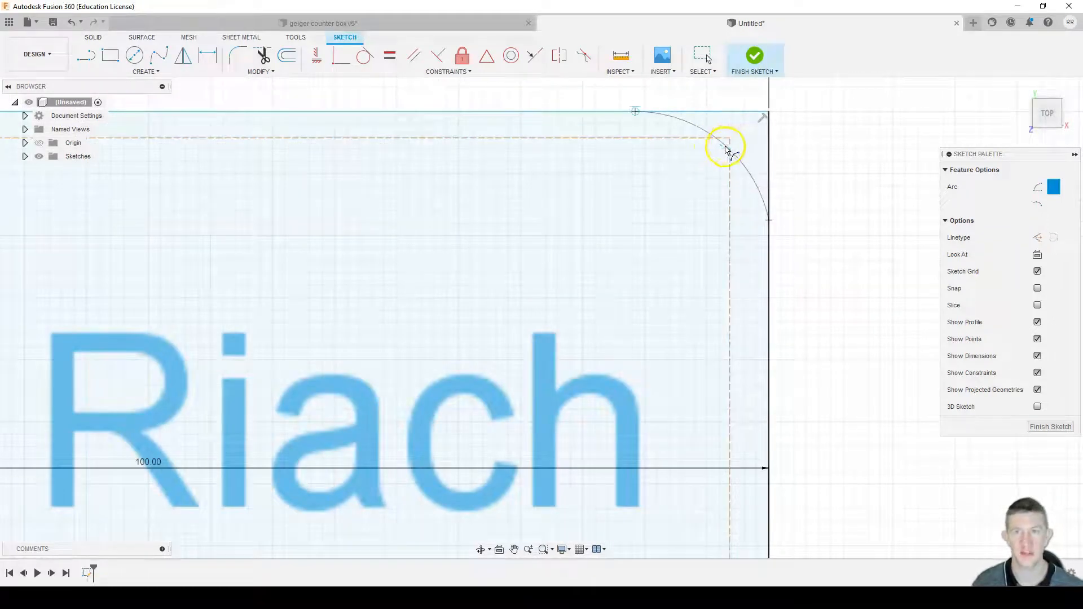
key("Escape")
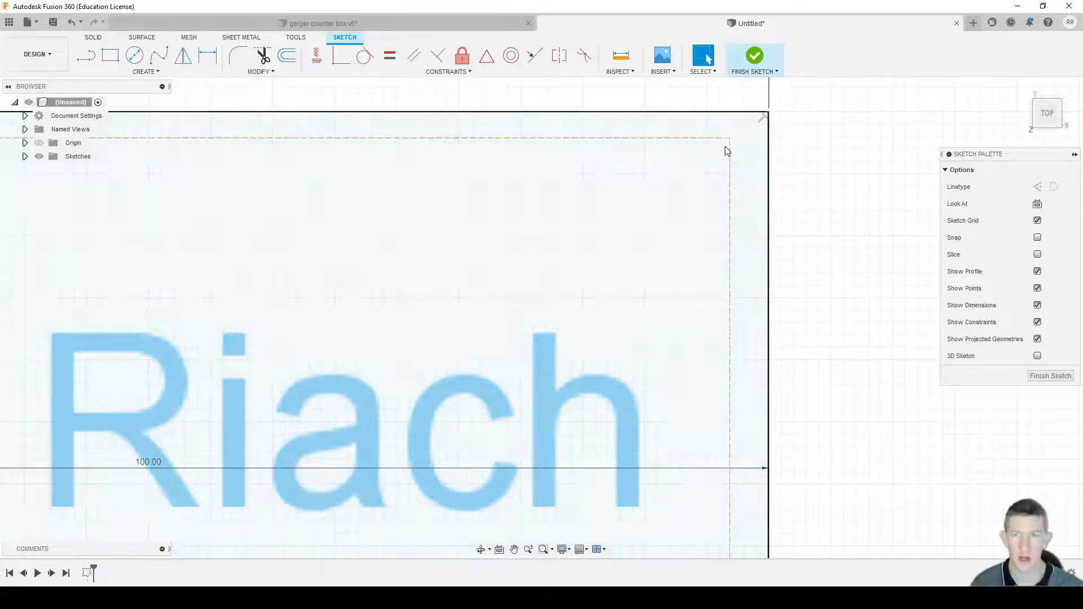
Draw a 5 mm line from the rectangle's upper-right corner down along its right edge.
key("l")
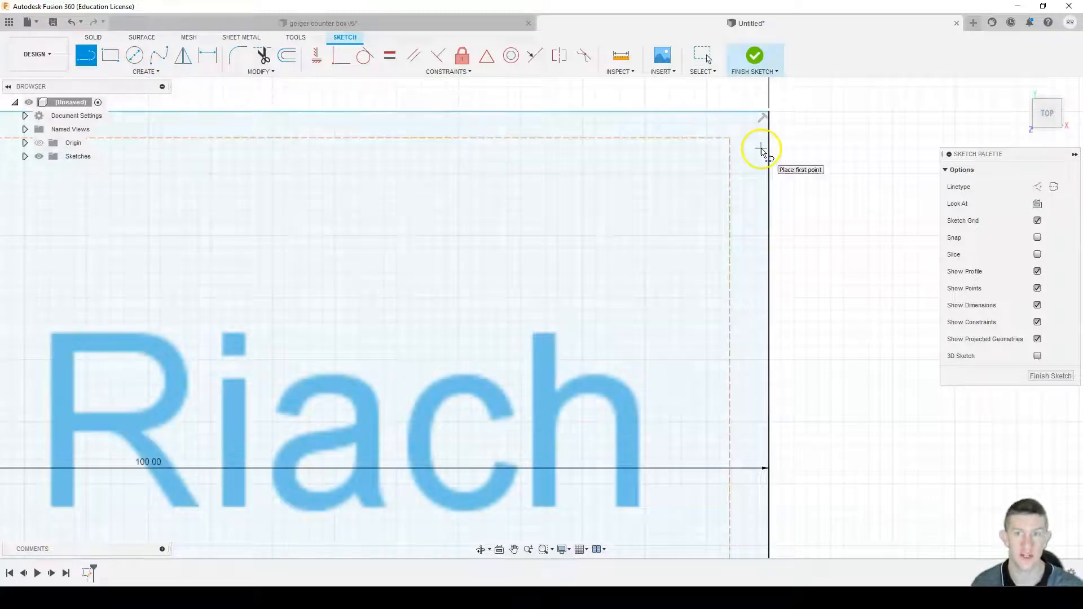
left_click(768, 117)
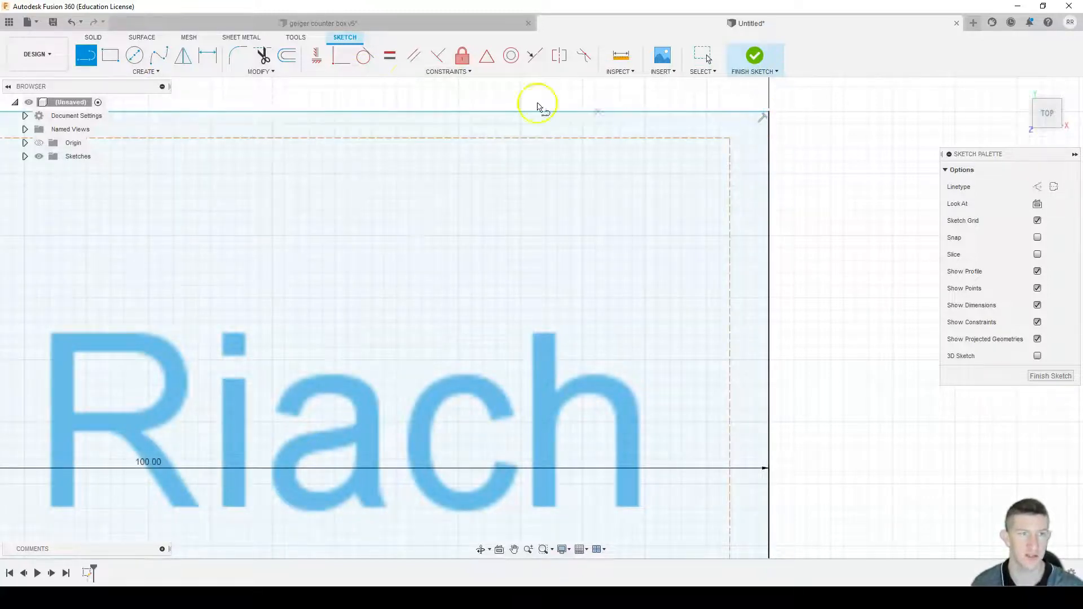
left_click(771, 115)
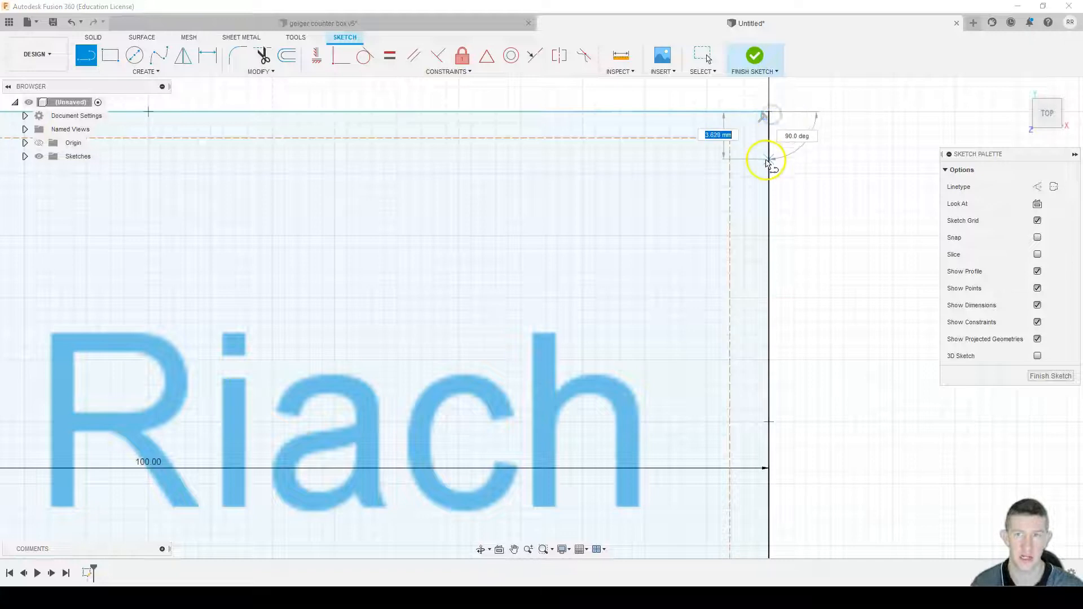
type("30")
key("Tab")
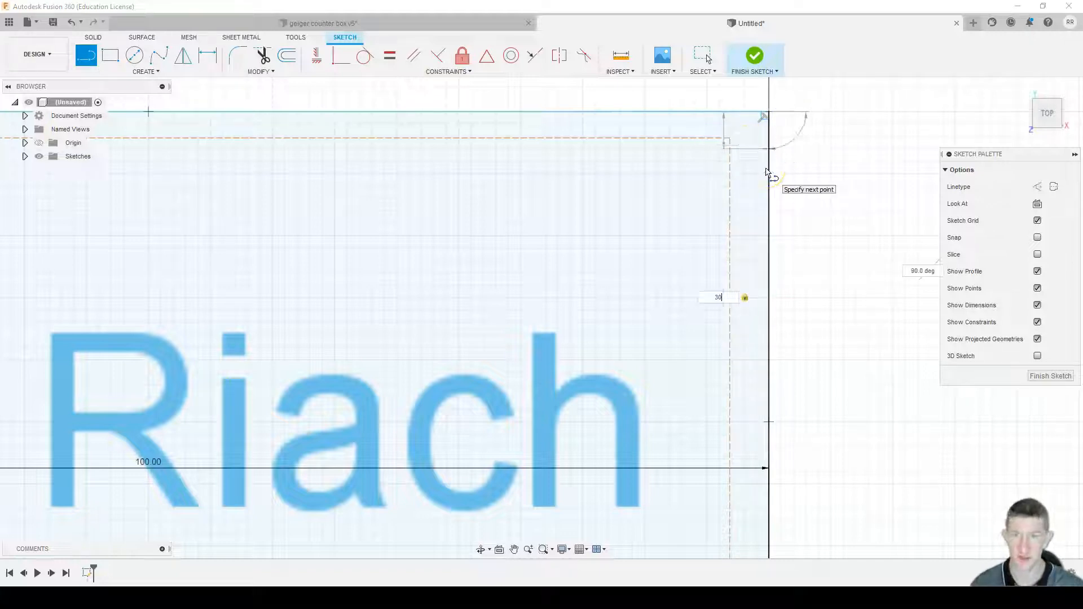
key("Tab")
type("5")
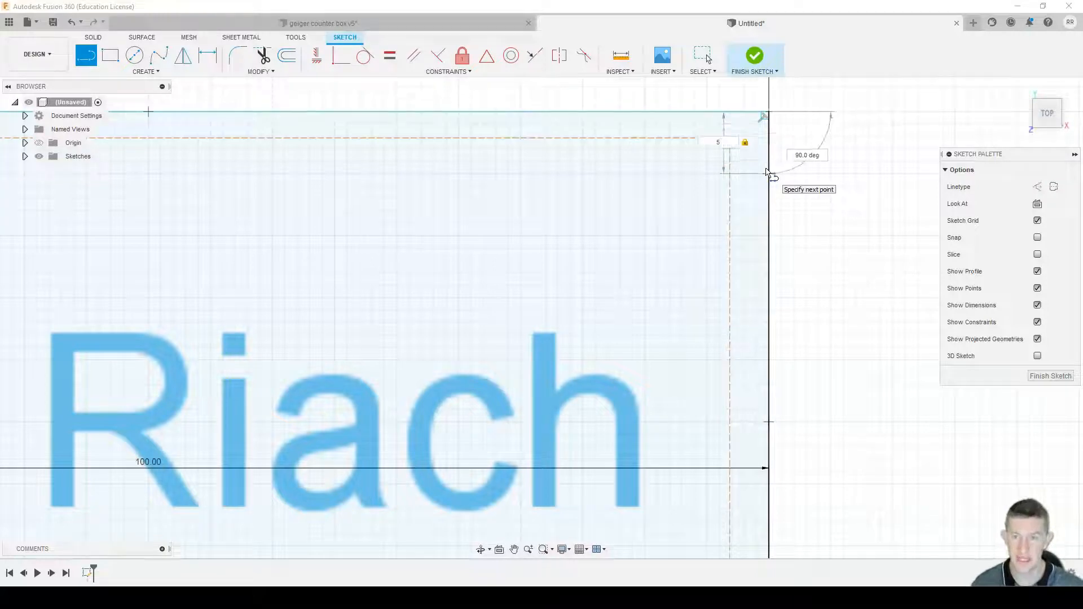
key("Return")
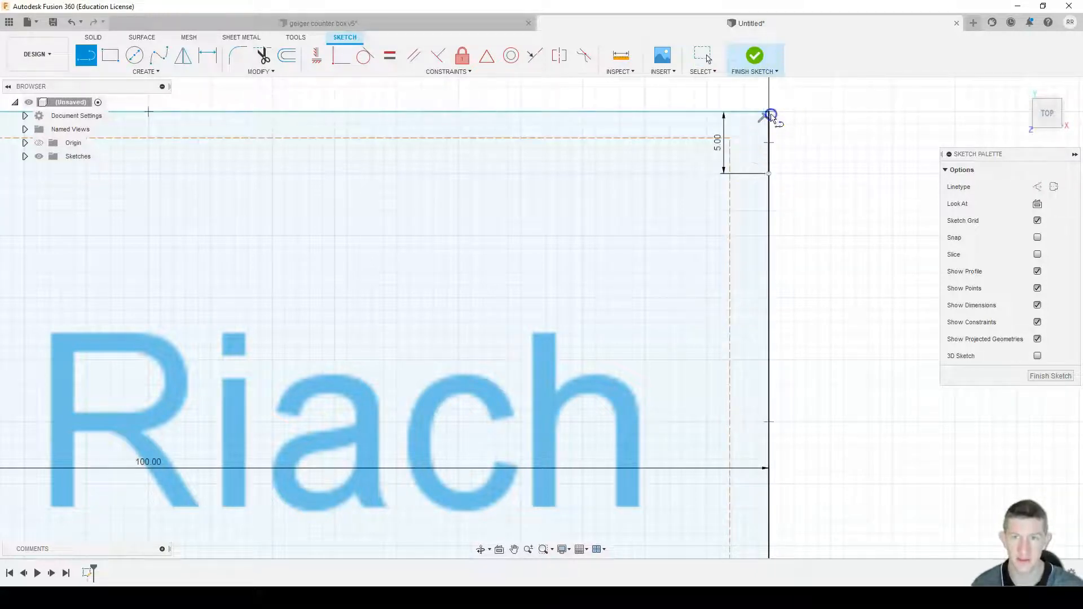
Draw a 5 mm line from the same corner along the rectangle's upper edge and leave the Line tool.
left_click(770, 115)
type("5")
key("Return")
key("Escape")
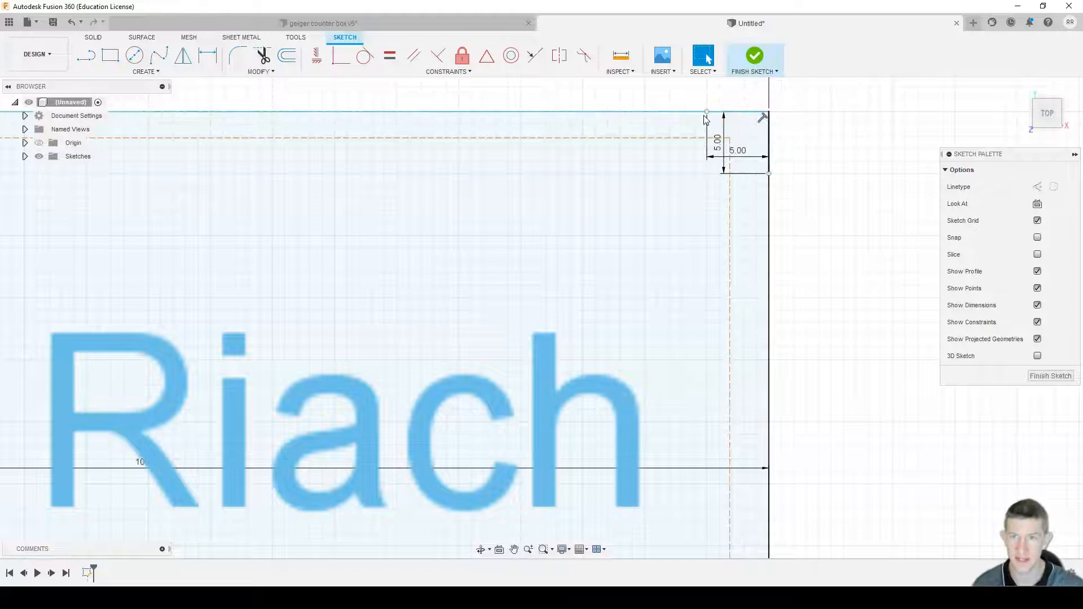
Draw a 3-point arc joining the ends of the two 5 mm lines, bulging towards the corner, and finish the sketch.
left_click(135, 55)
left_click(145, 72)
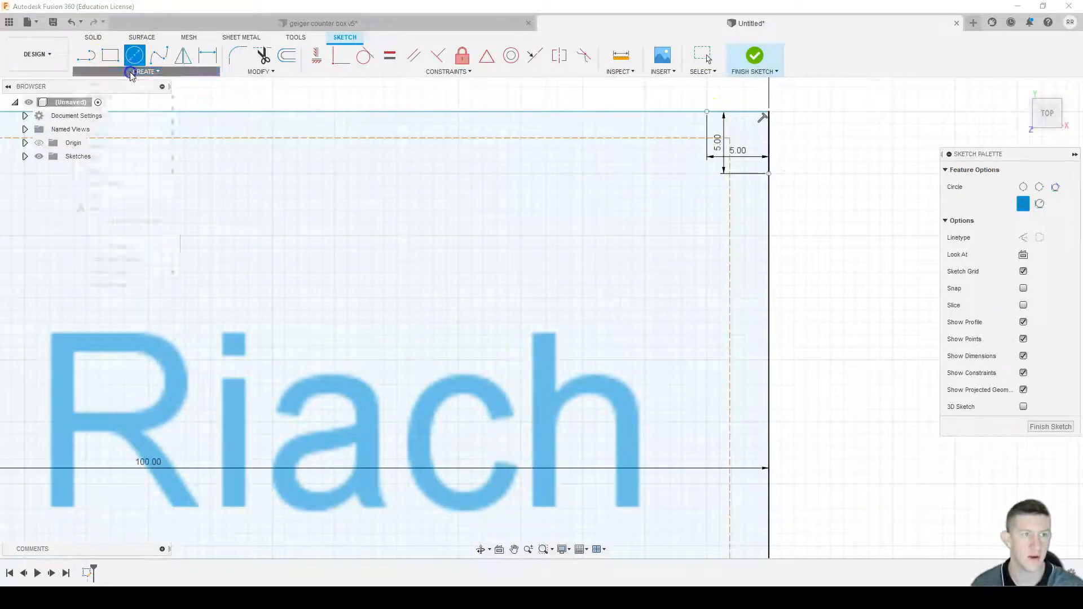
mouse_move(133, 121)
left_click(194, 120)
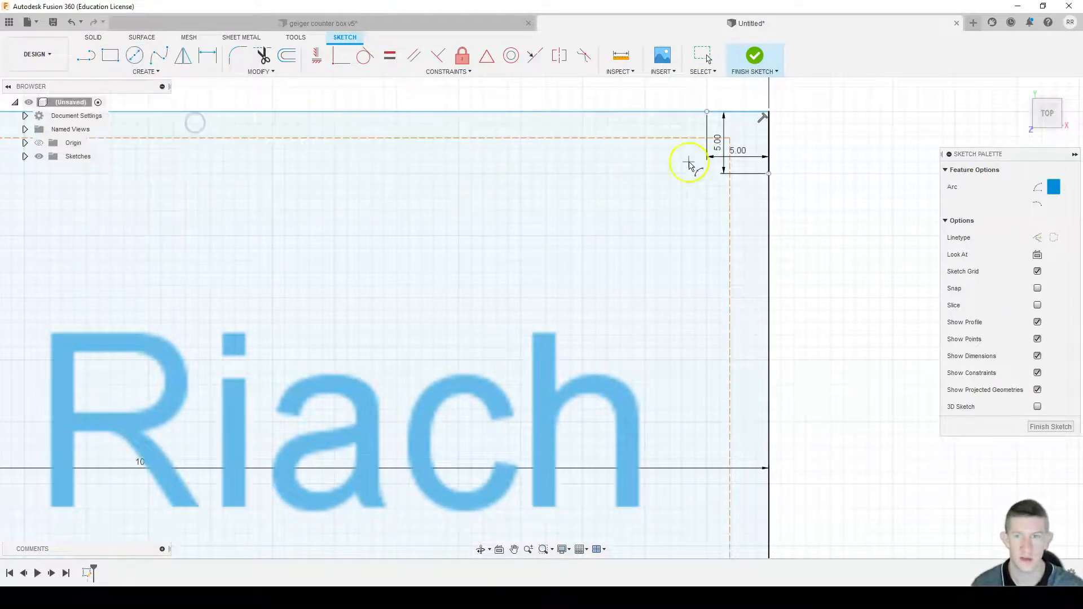
left_click(768, 173)
left_click(707, 113)
left_click(748, 130)
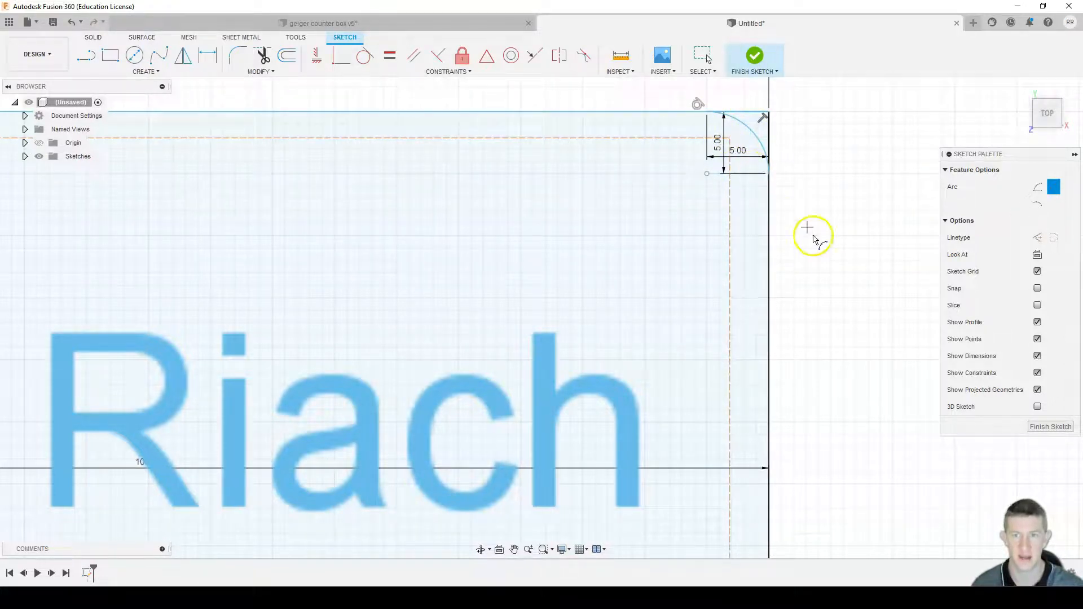
scroll(423, 254, "down", 5)
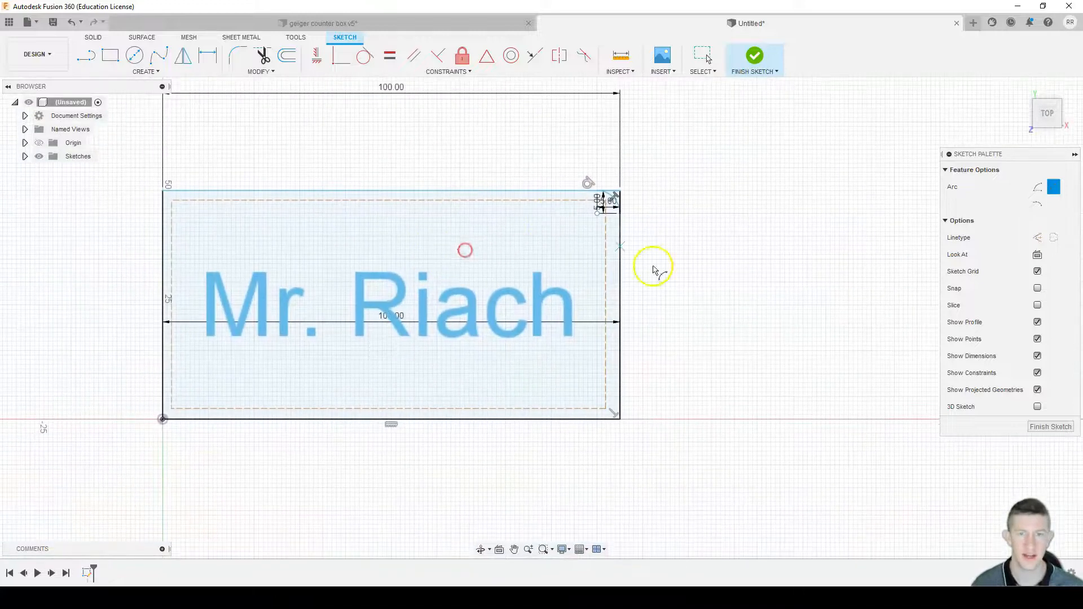
left_click(1049, 428)
middle_click_drag(702, 256, 779, 243)
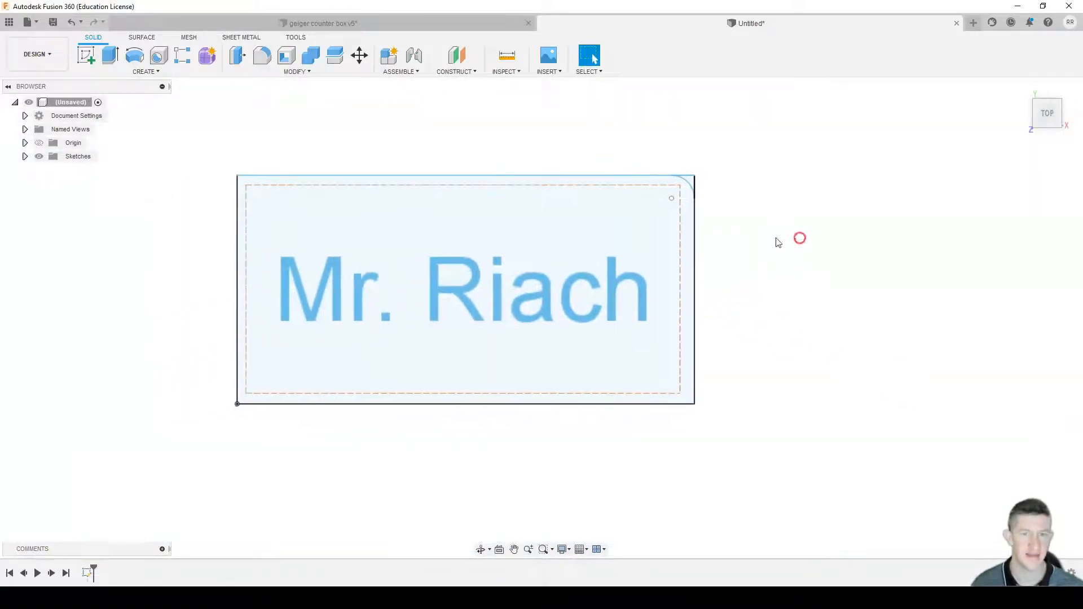
left_click(25, 156)
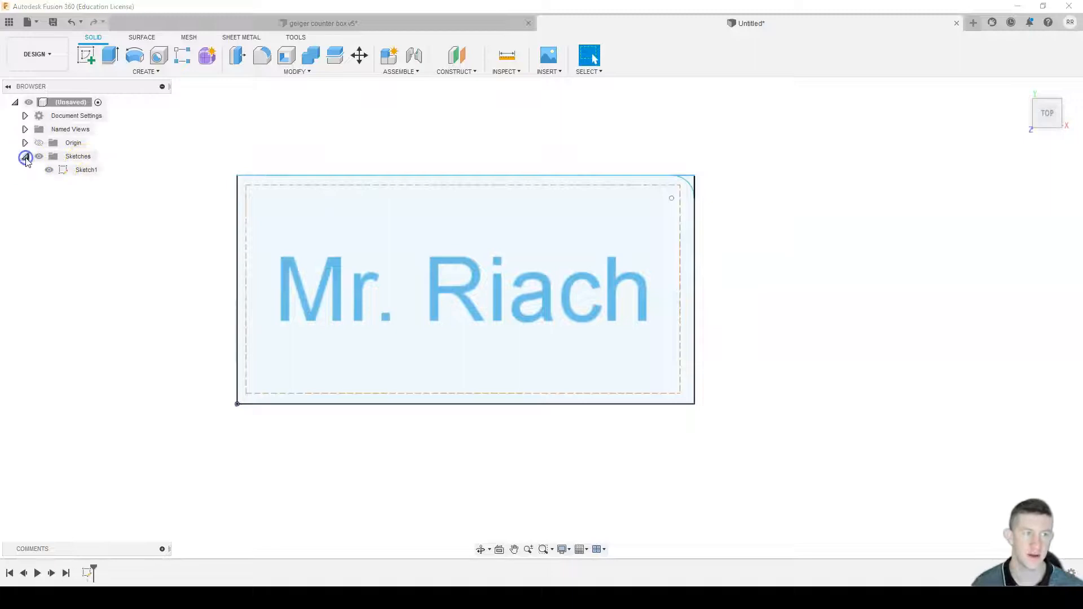
left_click(88, 171)
left_click(49, 171)
left_click(49, 170)
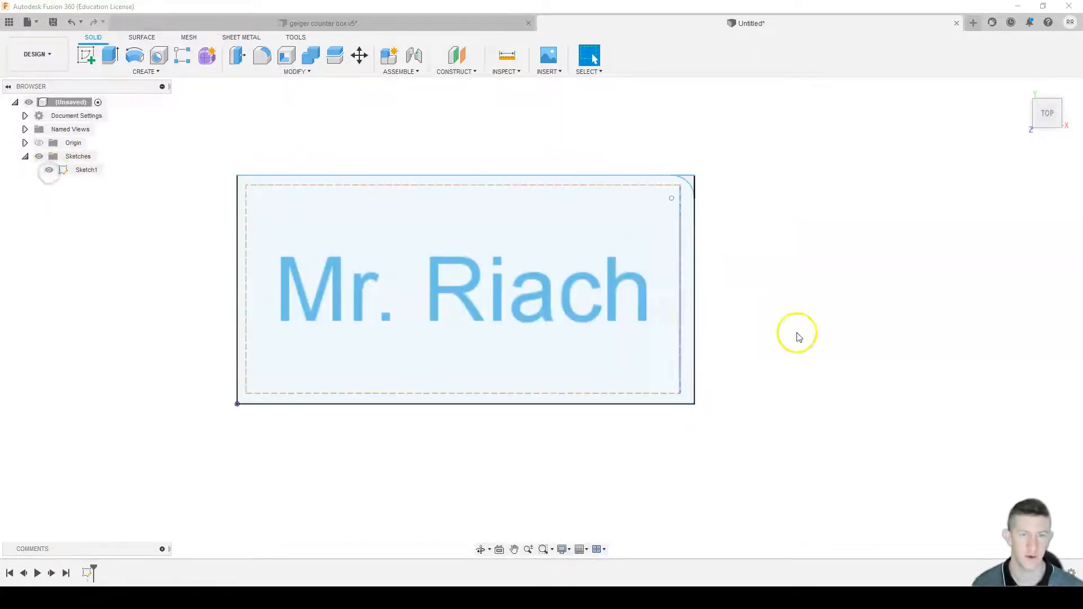
scroll(798, 333, "up", 3)
scroll(660, 250, "down", 2)
middle_click_drag(658, 244, 788, 241)
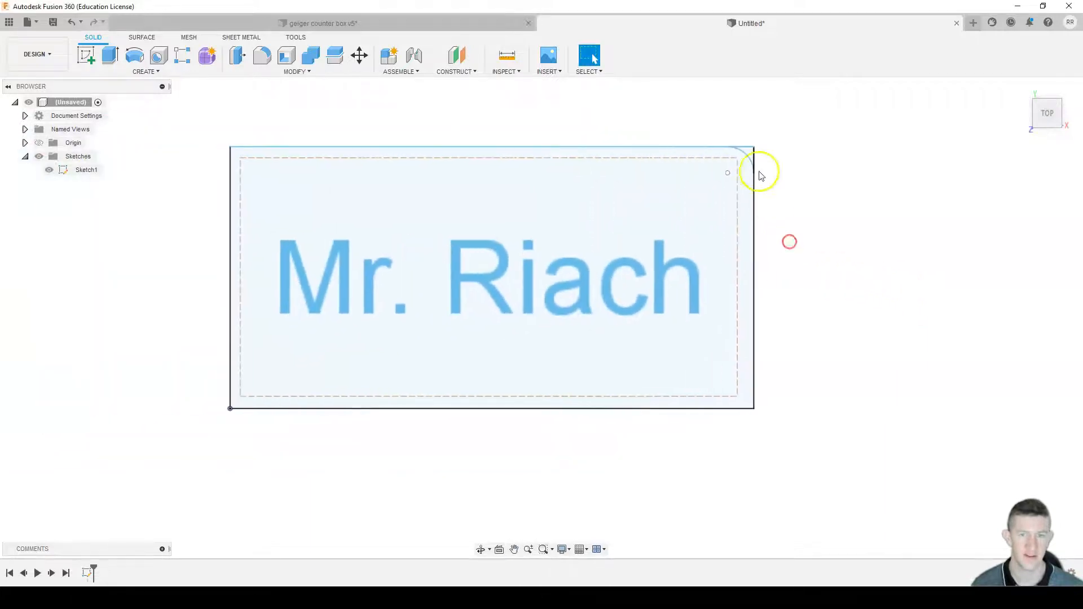
left_click(562, 163)
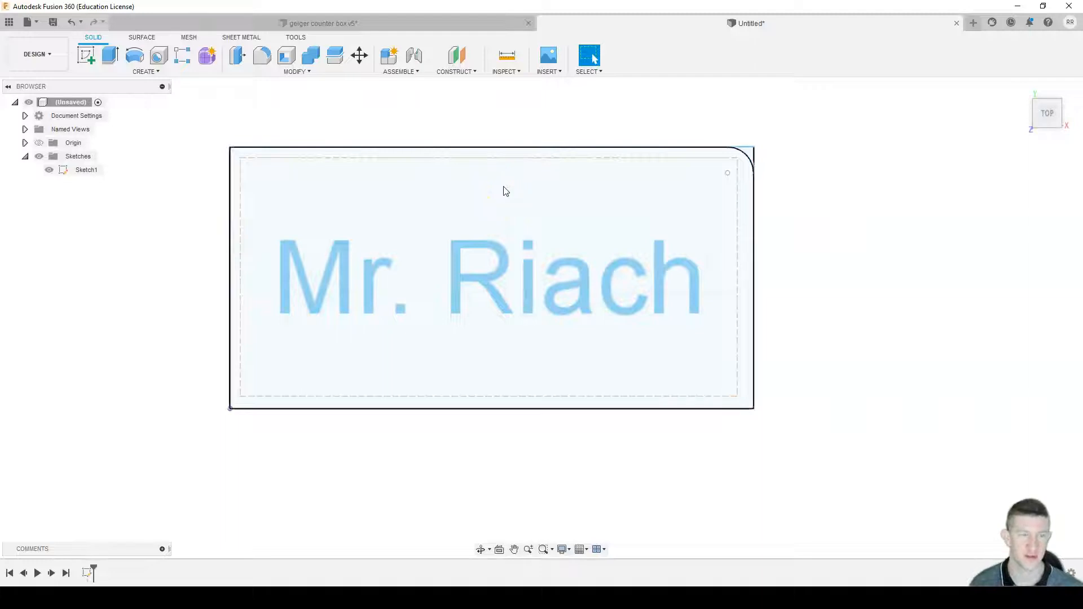
left_click(565, 203)
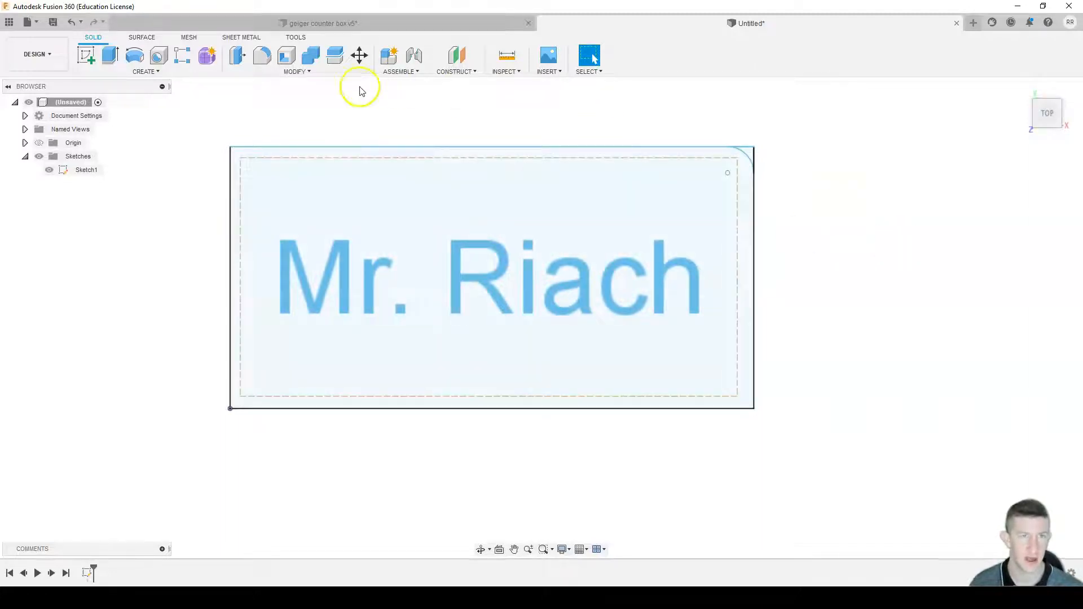
left_click(286, 75)
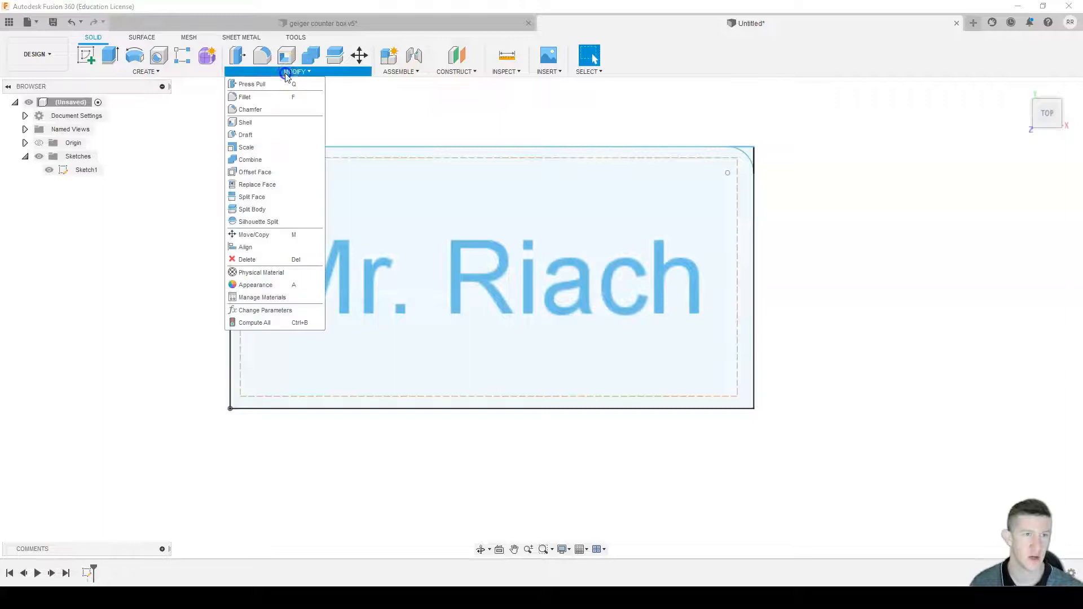
Extrude the plate profile together with the small corner profile outside the arc 2 mm upwards as a new body.
left_click(145, 72)
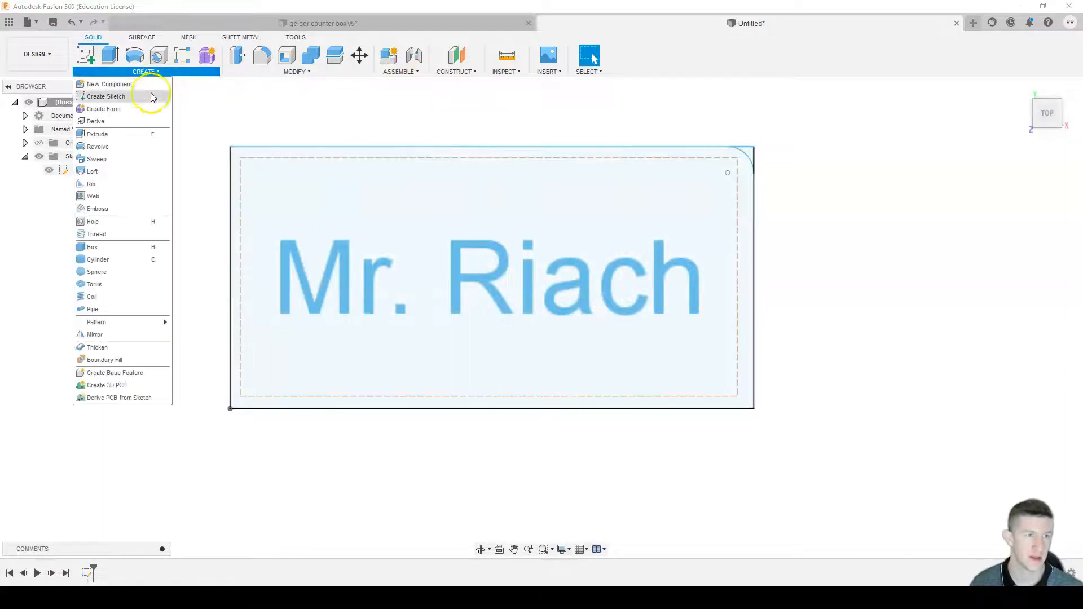
left_click(153, 136)
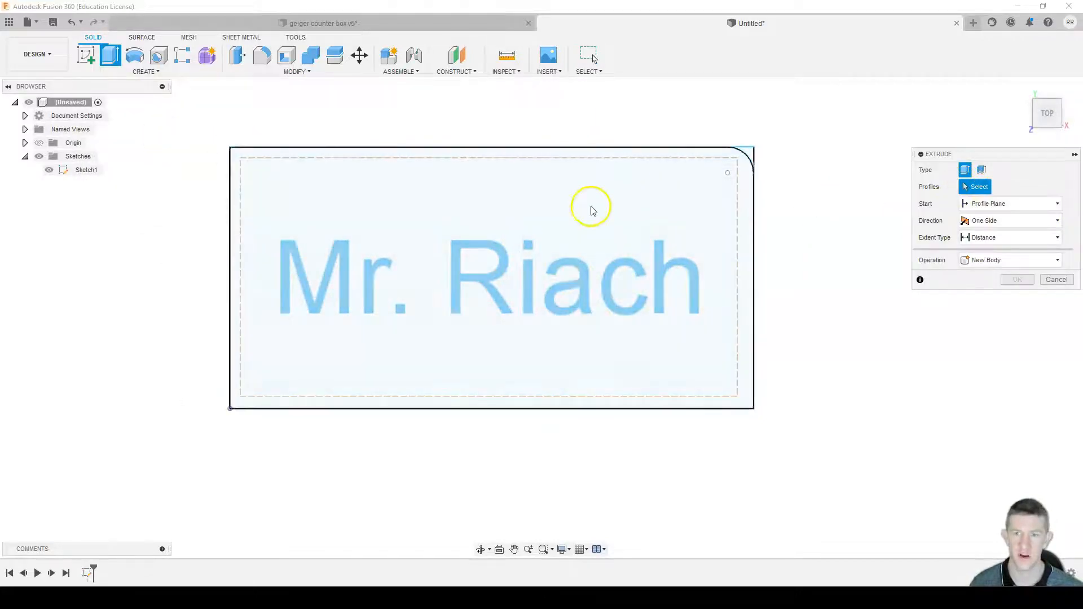
left_click(553, 207)
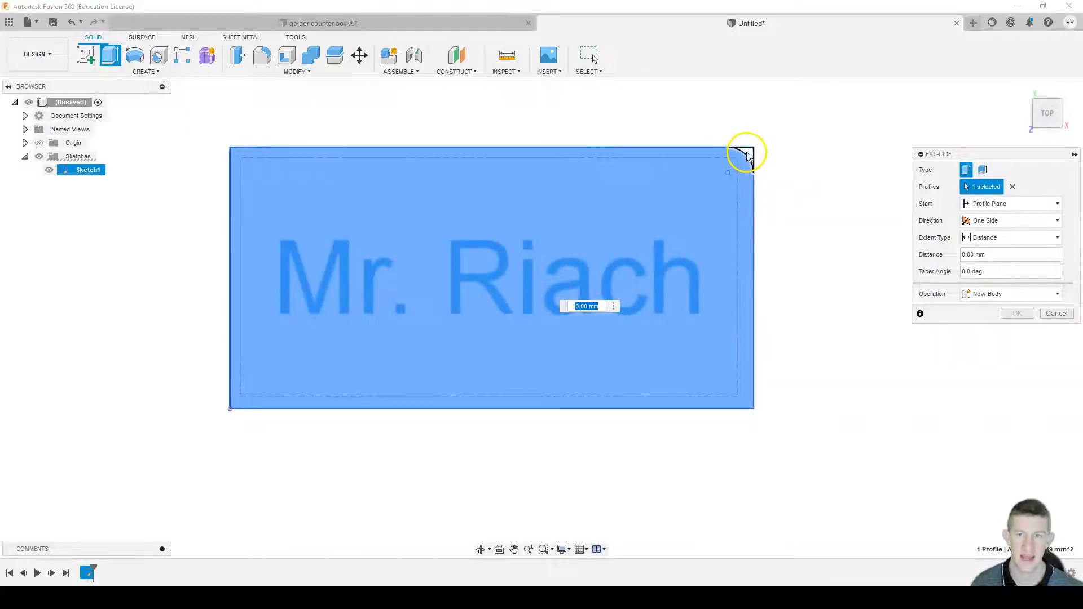
scroll(736, 169, "up", 4)
left_click(777, 116)
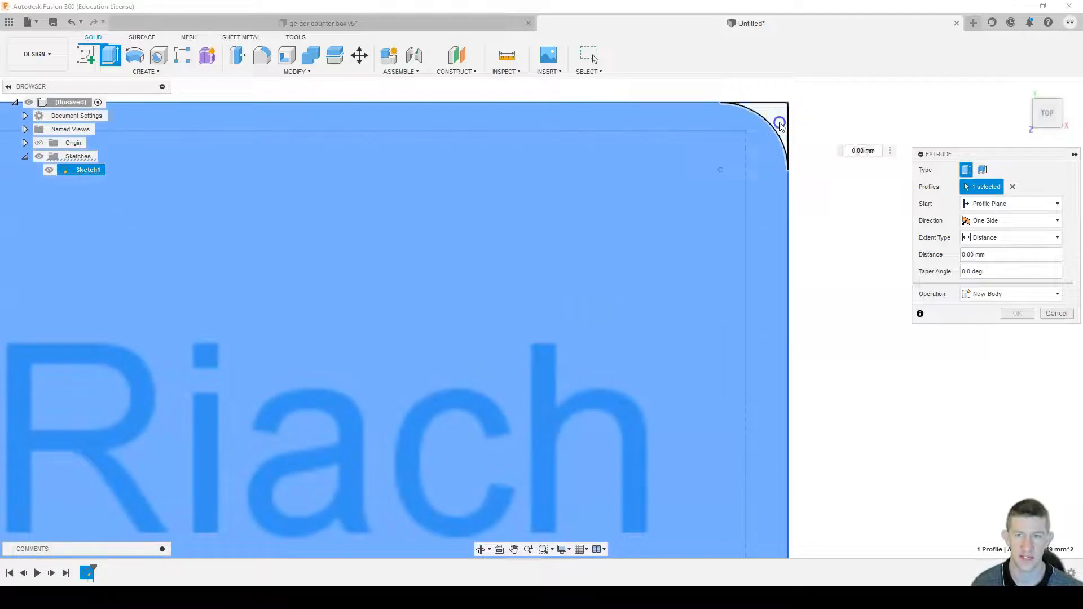
scroll(501, 256, "down", 4)
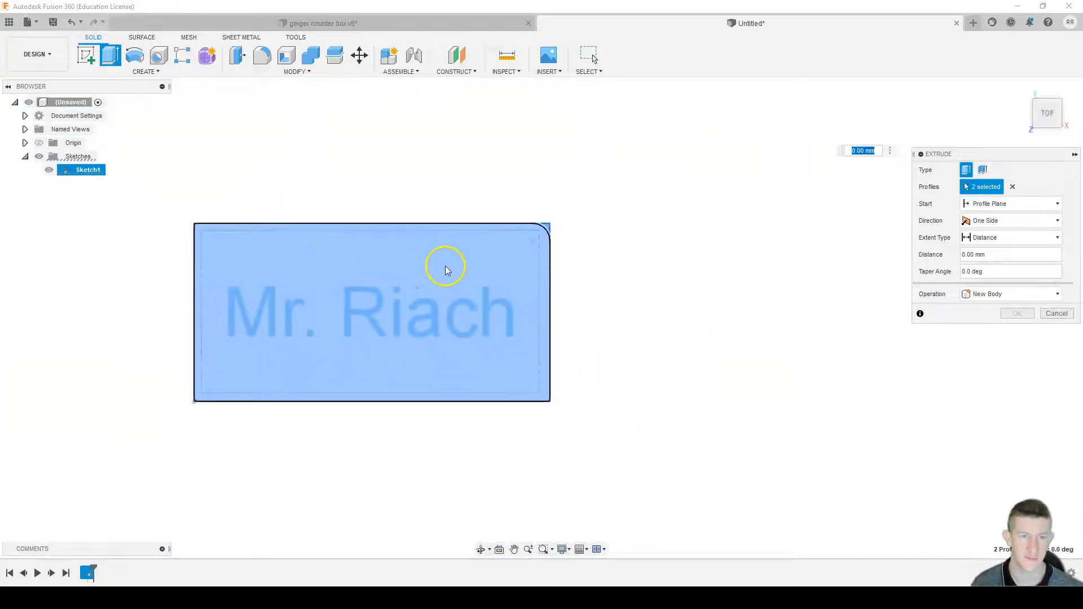
middle_click_drag(434, 283, 437, 215, "shift")
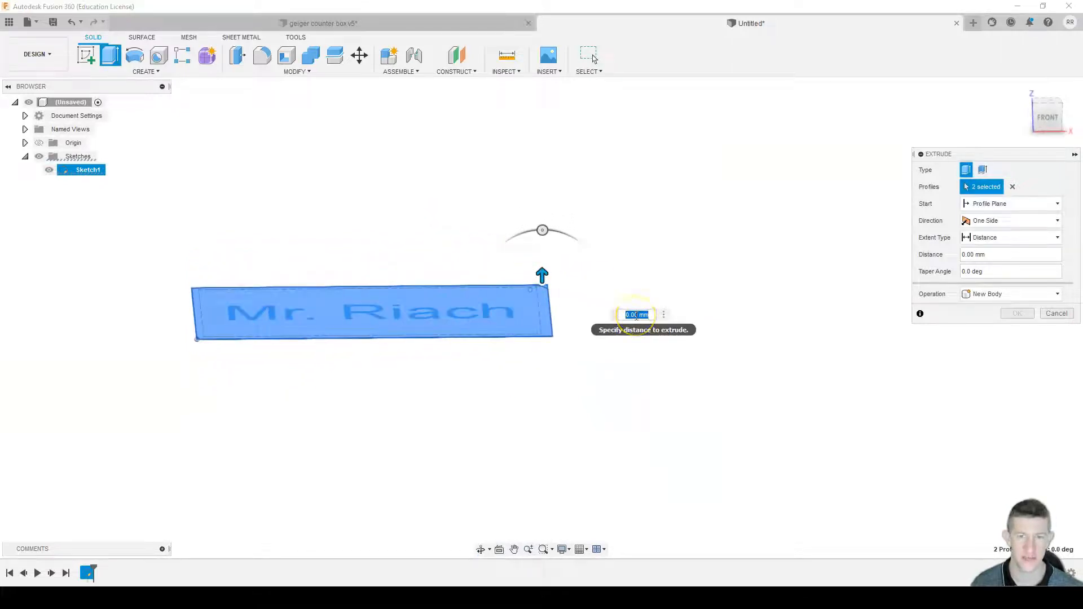
scroll(463, 267, "down", 4)
middle_click_drag(450, 257, 538, 275)
scroll(539, 275, "up", 4)
left_click_drag(667, 308, 693, 300)
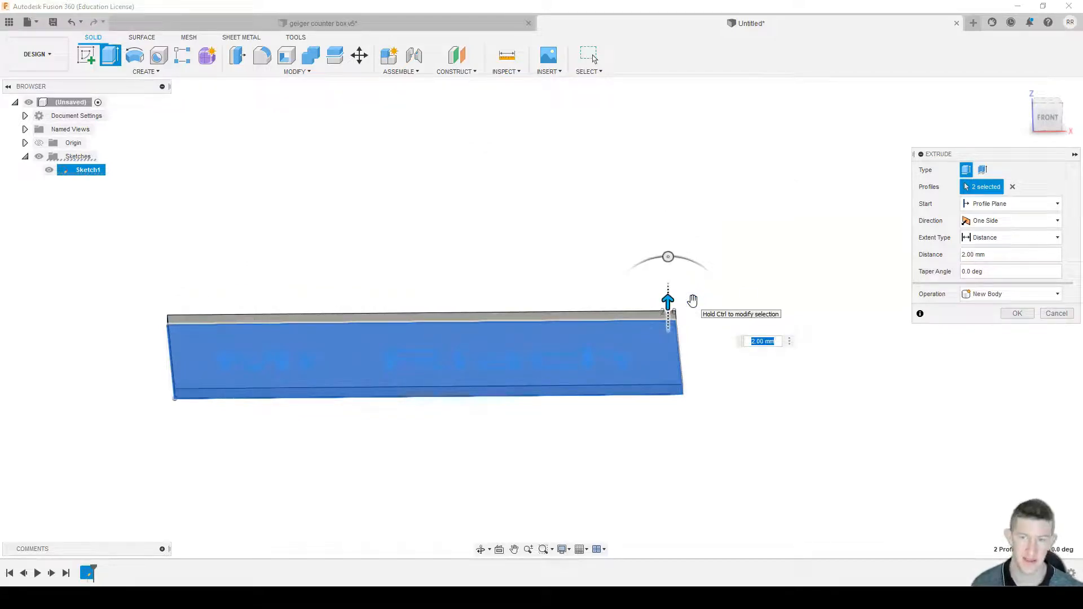
key("Return")
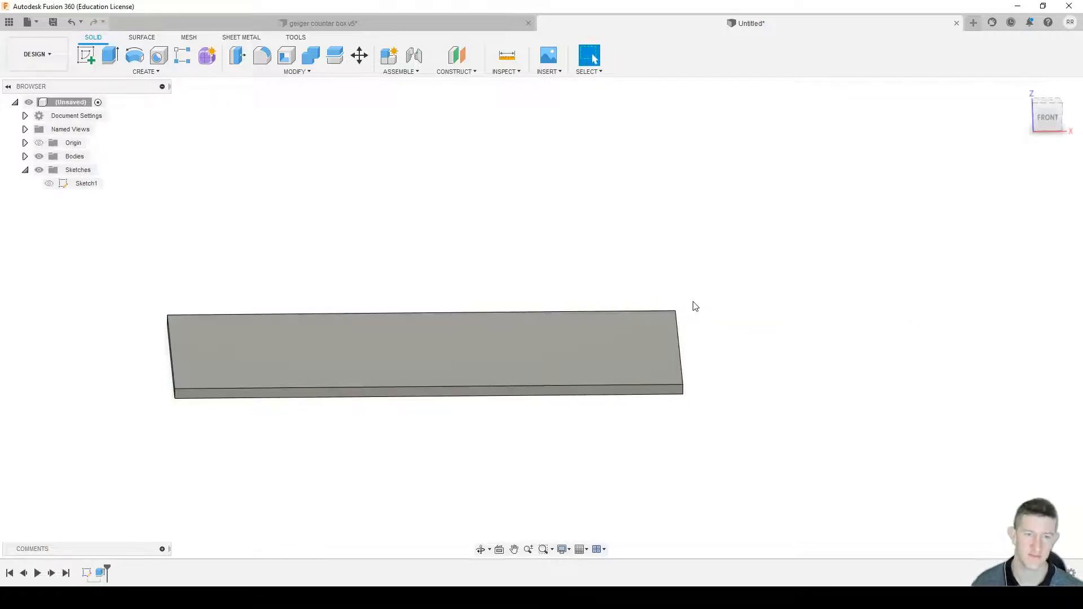
Fillet the two vertical corner edges at the plate's right end with a 10 mm radius.
scroll(481, 225, "down", 2)
middle_click_drag(502, 192, 497, 169, "shift")
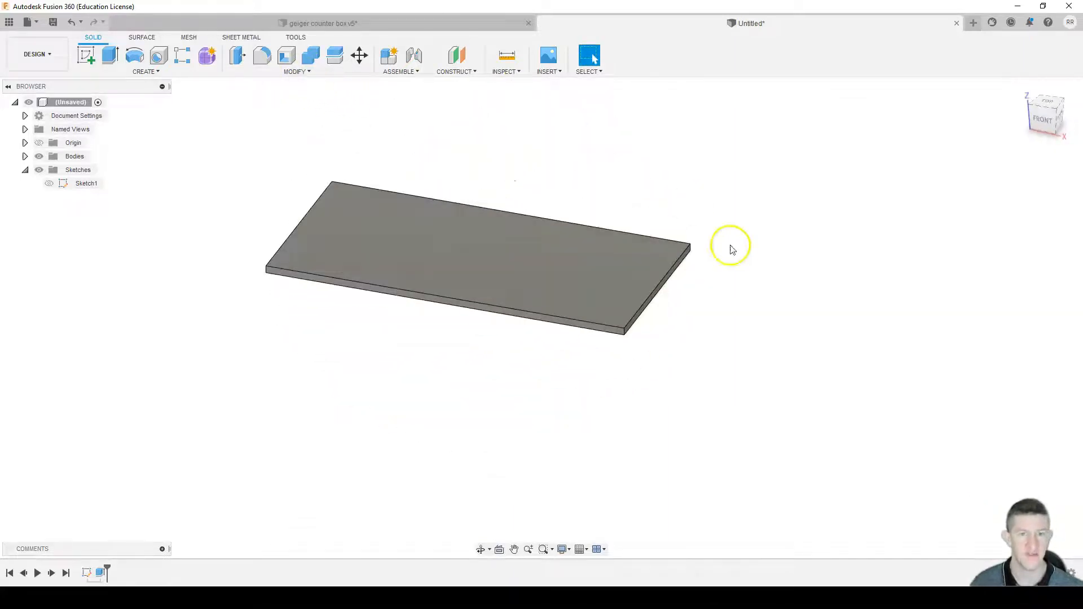
left_click(291, 75)
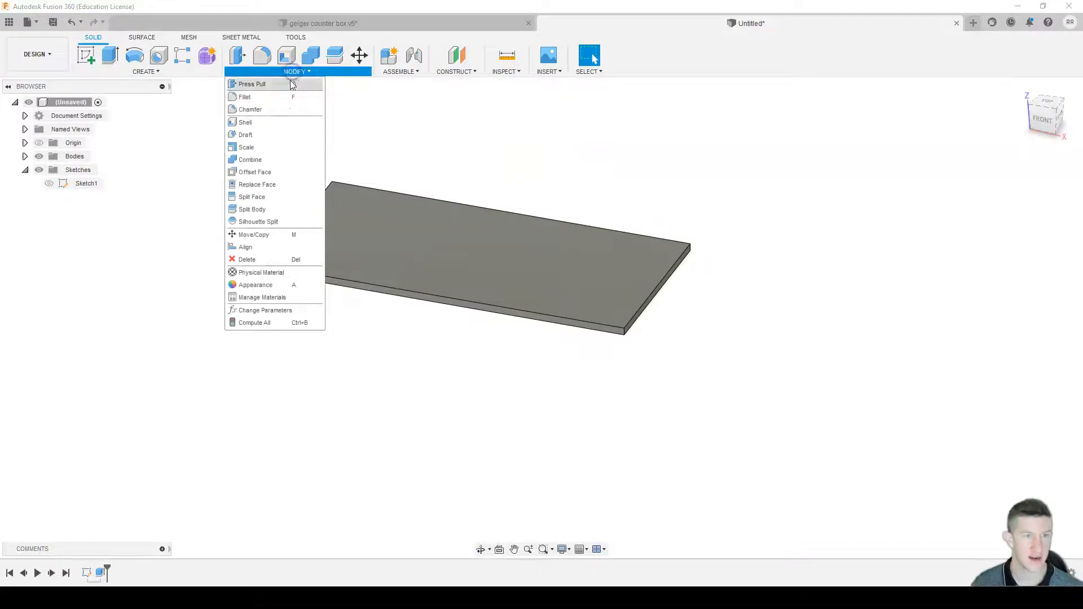
left_click(271, 102)
scroll(590, 304, "up", 5)
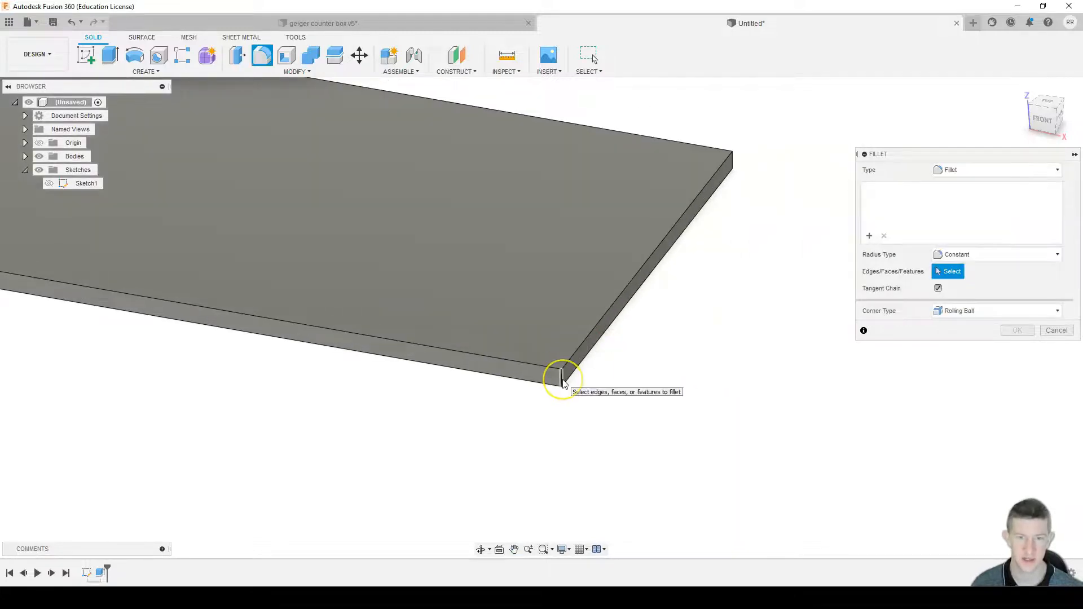
left_click(563, 380)
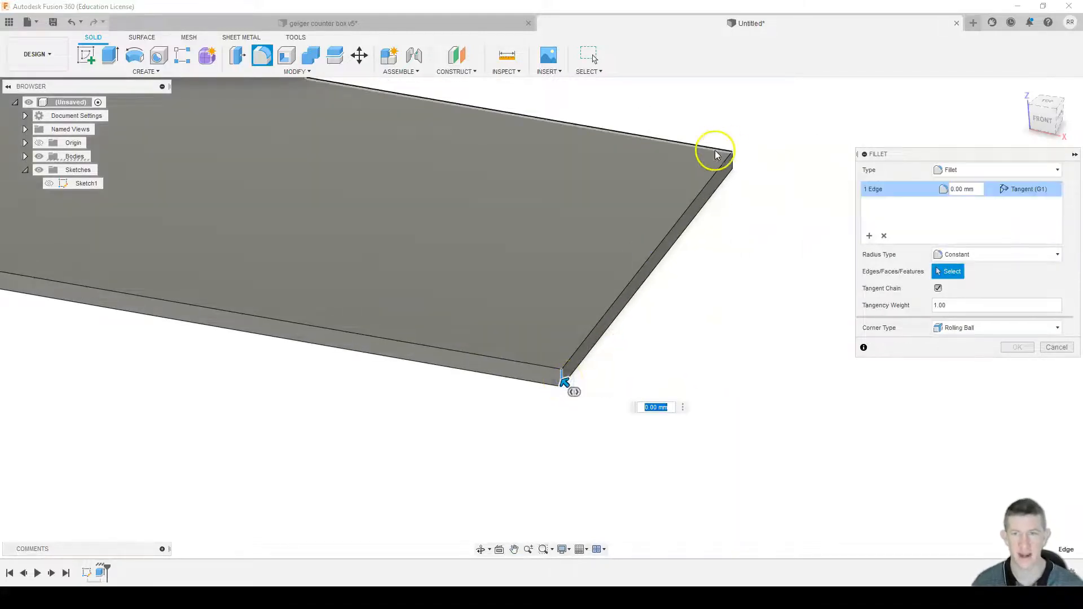
left_click(733, 161)
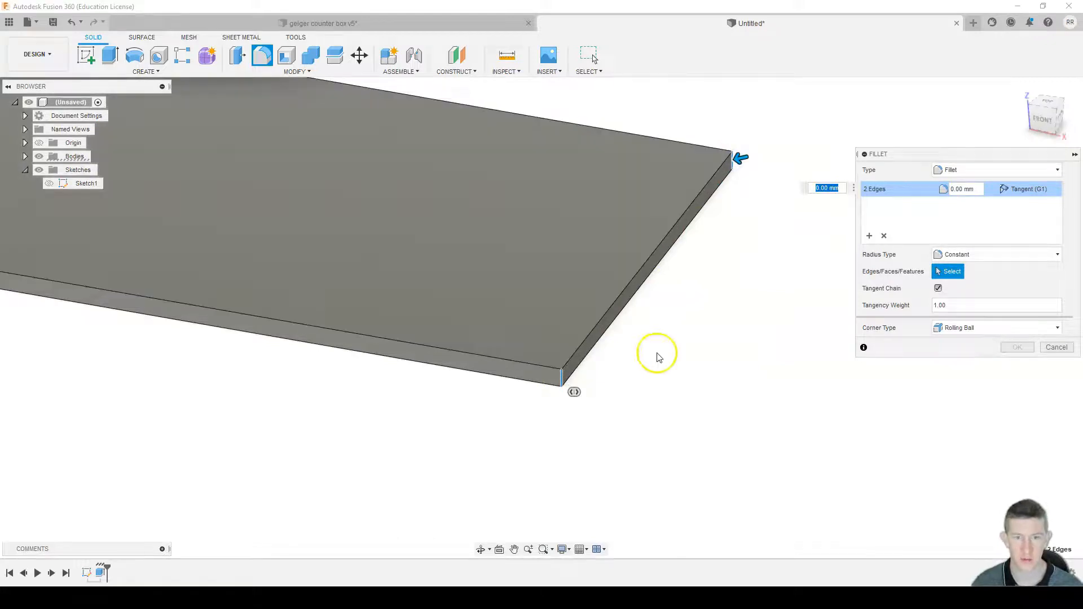
middle_click_drag(512, 235, 534, 252, "shift")
scroll(554, 219, "down", 3)
middle_click_drag(560, 212, 555, 254)
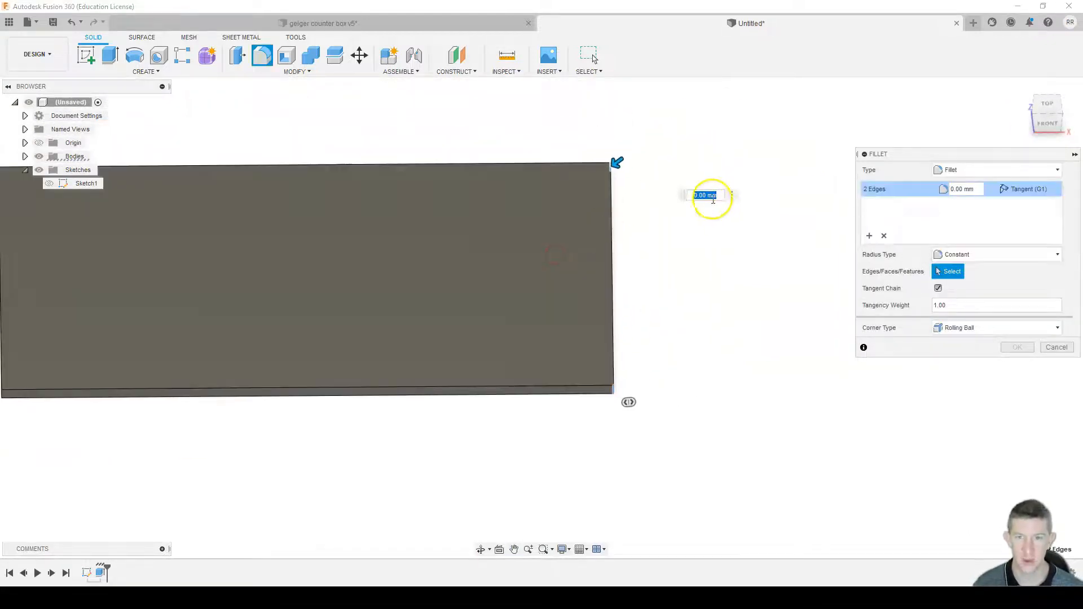
mouse_move(617, 164)
left_mouse_down()
mouse_move(591, 182)
mouse_move(600, 175)
left_mouse_up()
scroll(383, 331, "down", 3)
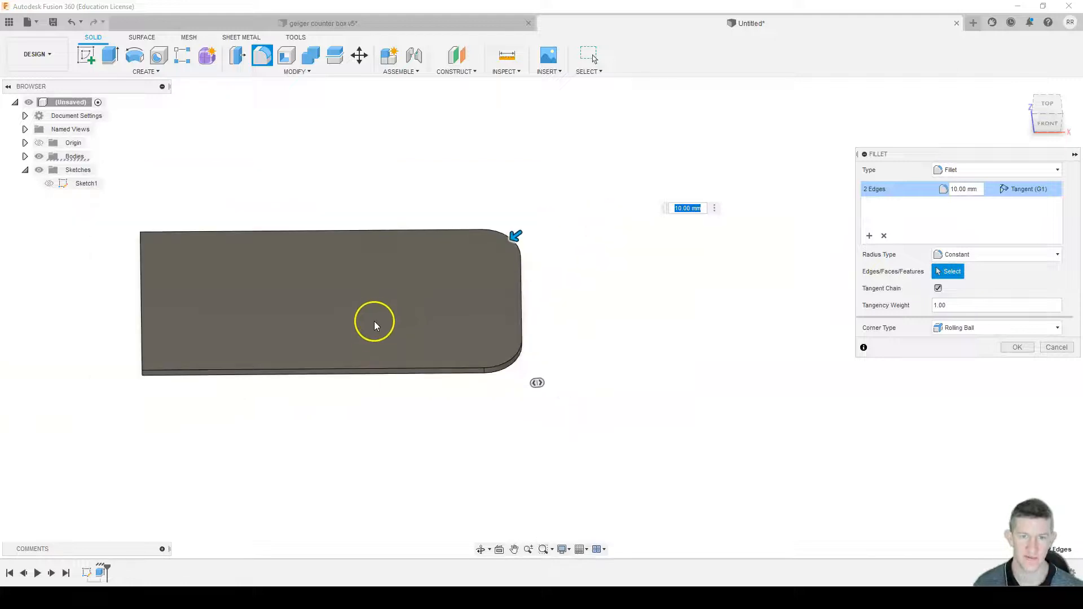
middle_click_drag(406, 321, 476, 325)
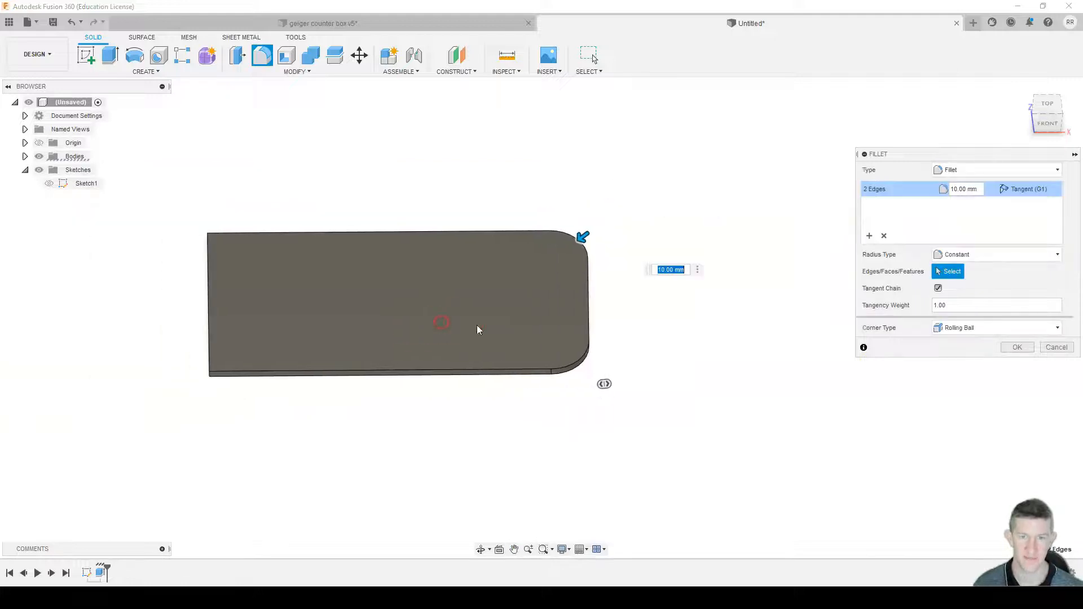
left_click(1023, 348)
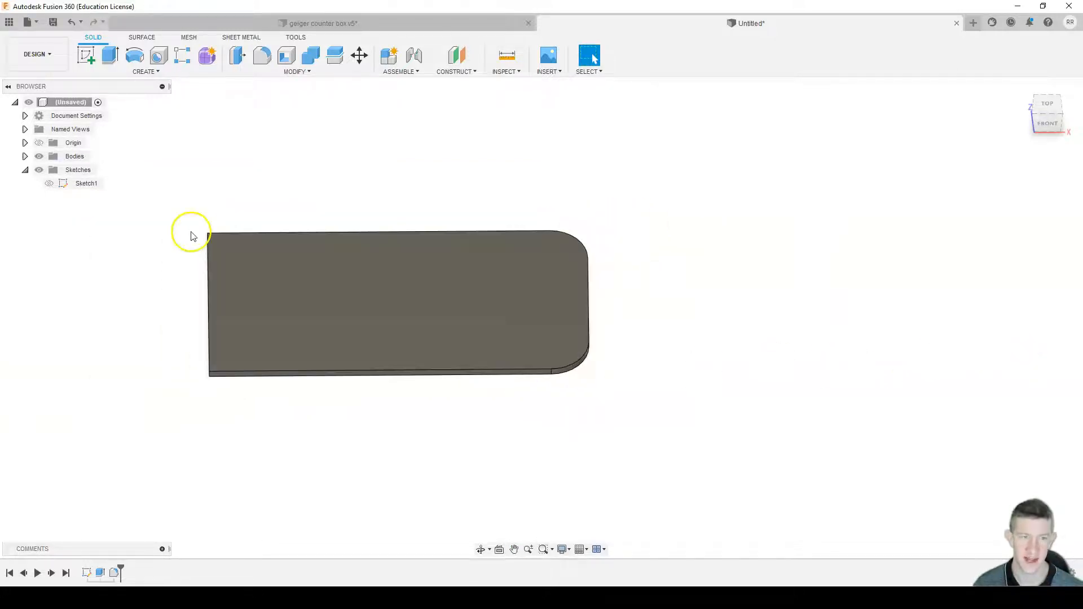
Chamfer the two vertical corner edges at the plate's left end with an equal distance of 10 mm.
middle_click_drag(227, 276, 313, 241, "shift")
left_click(288, 73)
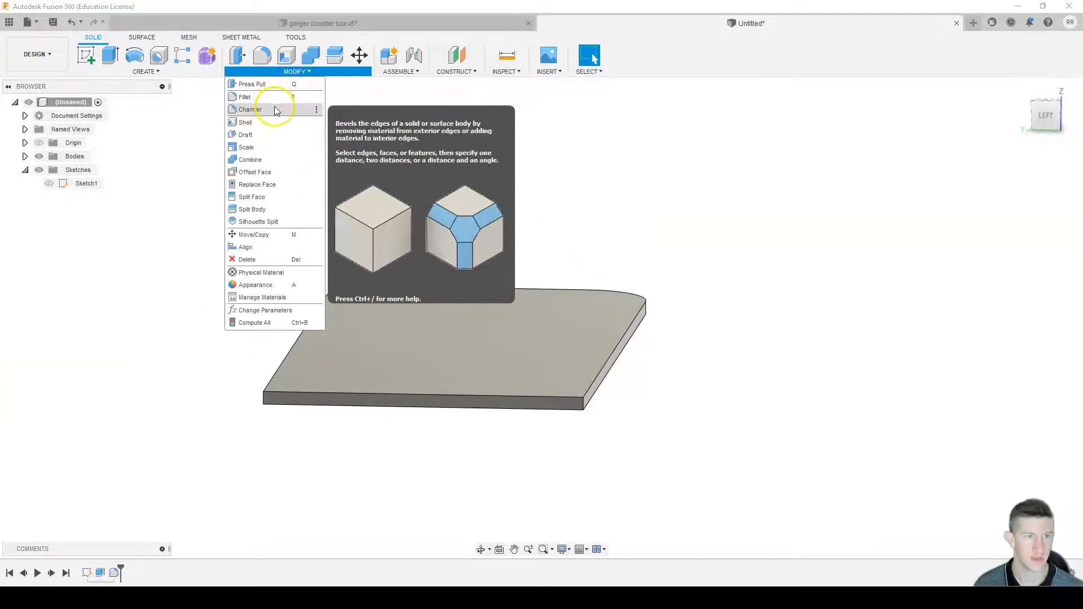
left_click(275, 110)
left_click(266, 399)
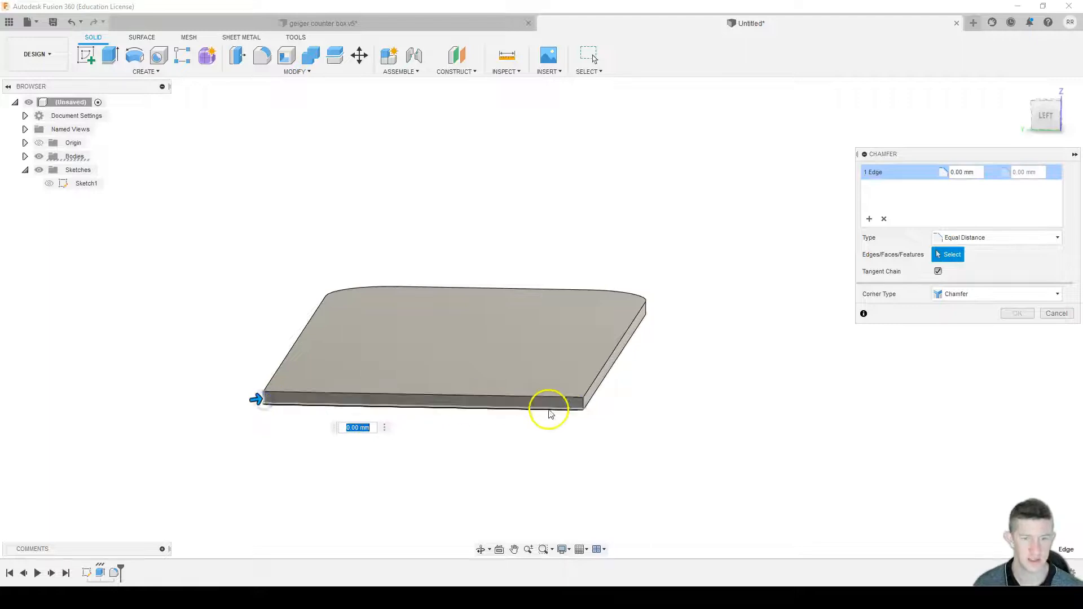
left_click(585, 401)
middle_click_drag(621, 249, 532, 309, "shift")
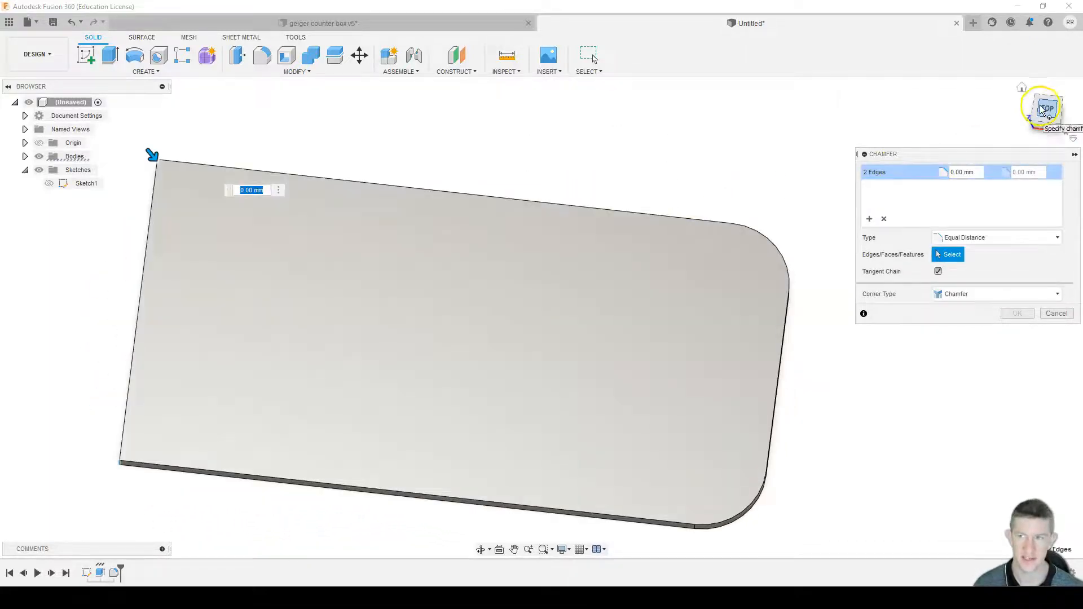
left_click(1043, 110)
left_click_drag(265, 101, 303, 131)
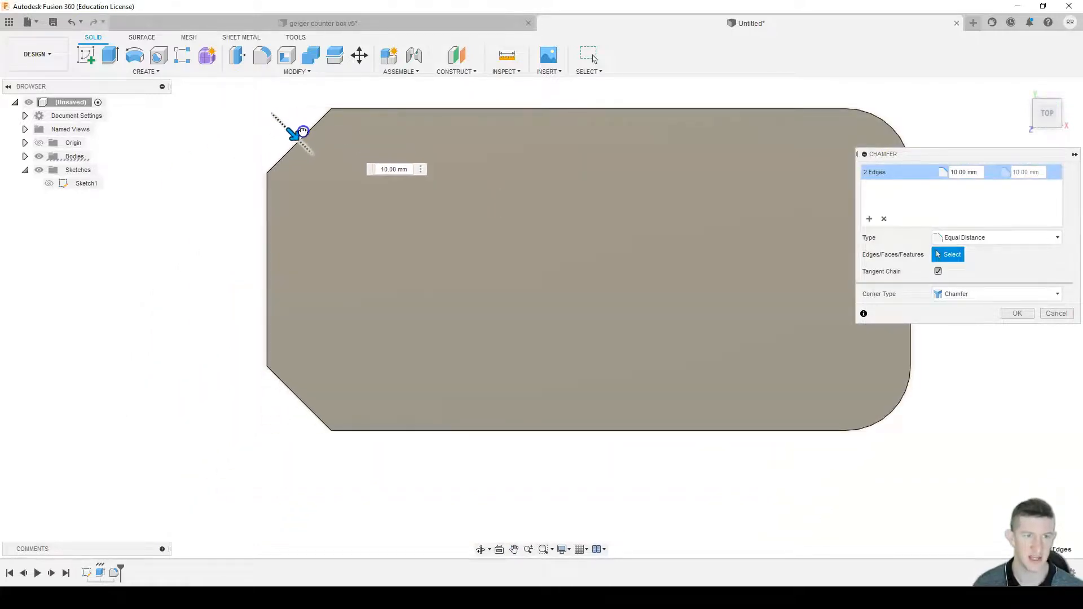
middle_click_drag(648, 265, 541, 280)
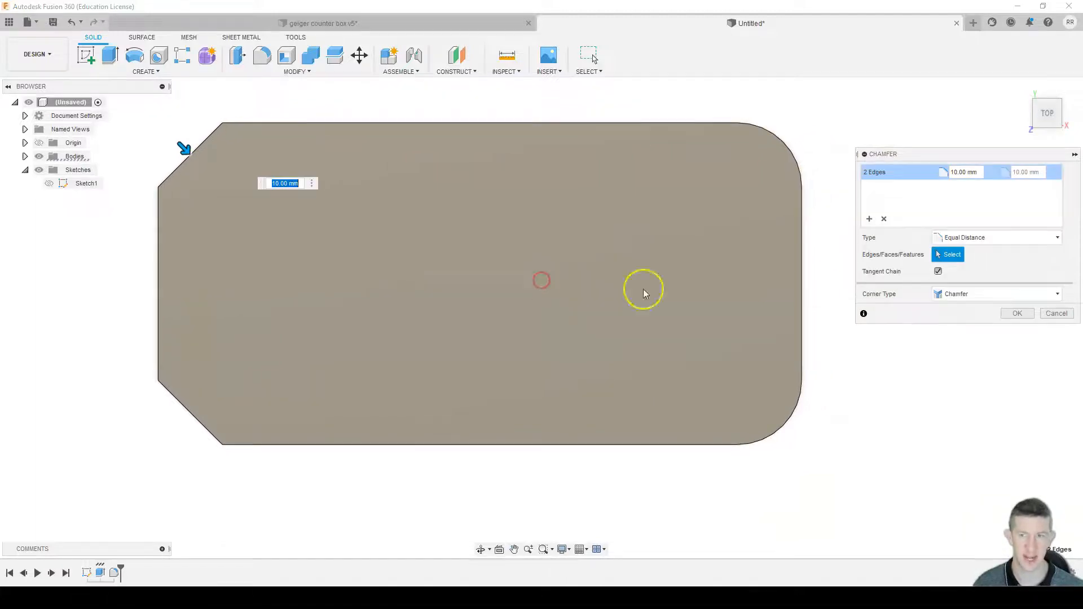
left_click(1026, 316)
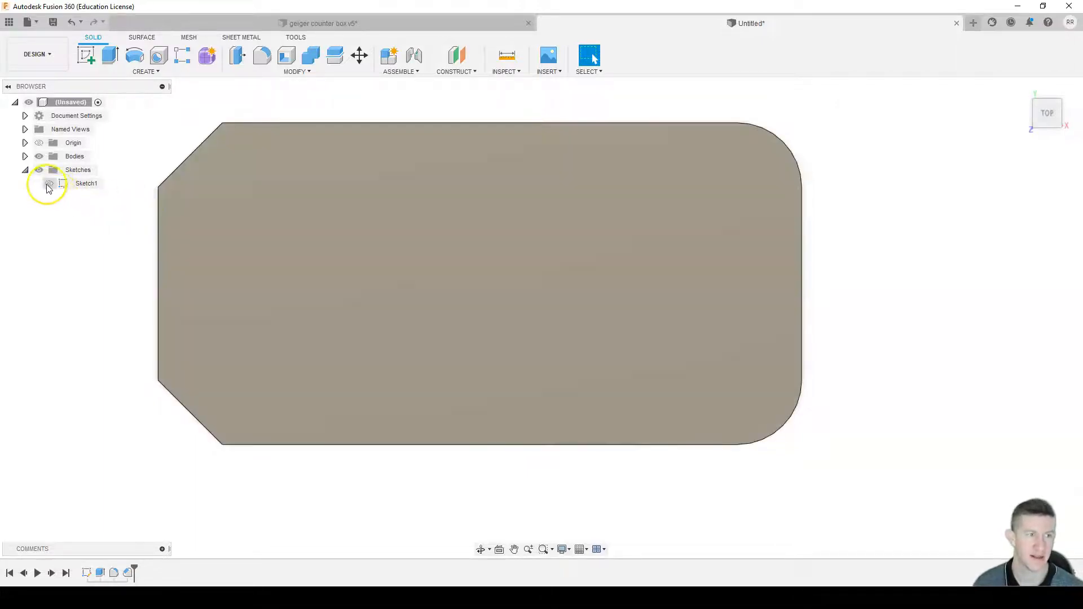
Make Sketch1 with the name text visible together with the plate.
left_click(45, 184)
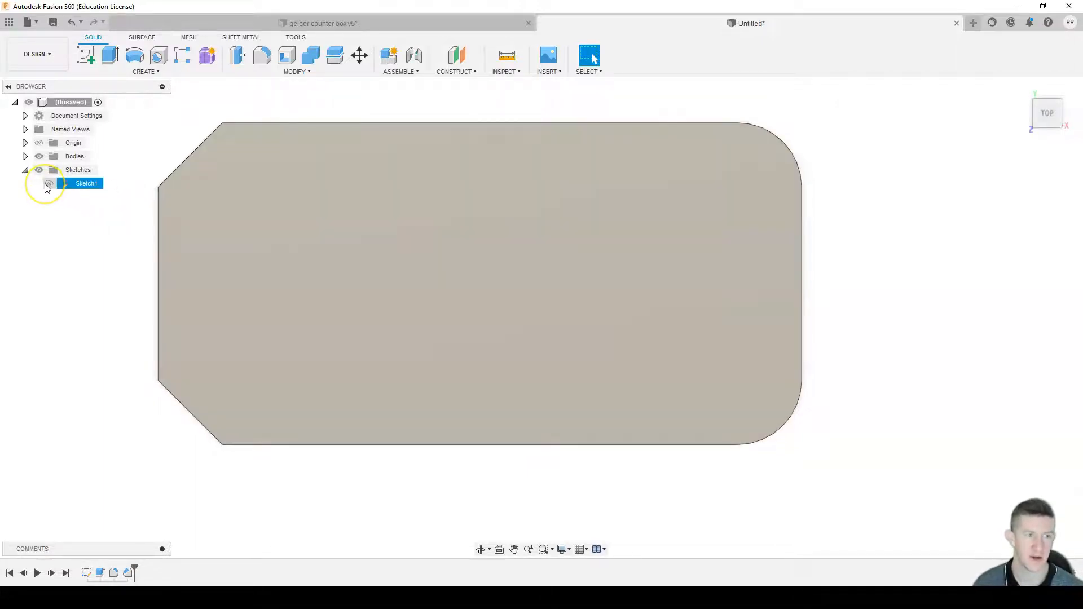
left_click(51, 187)
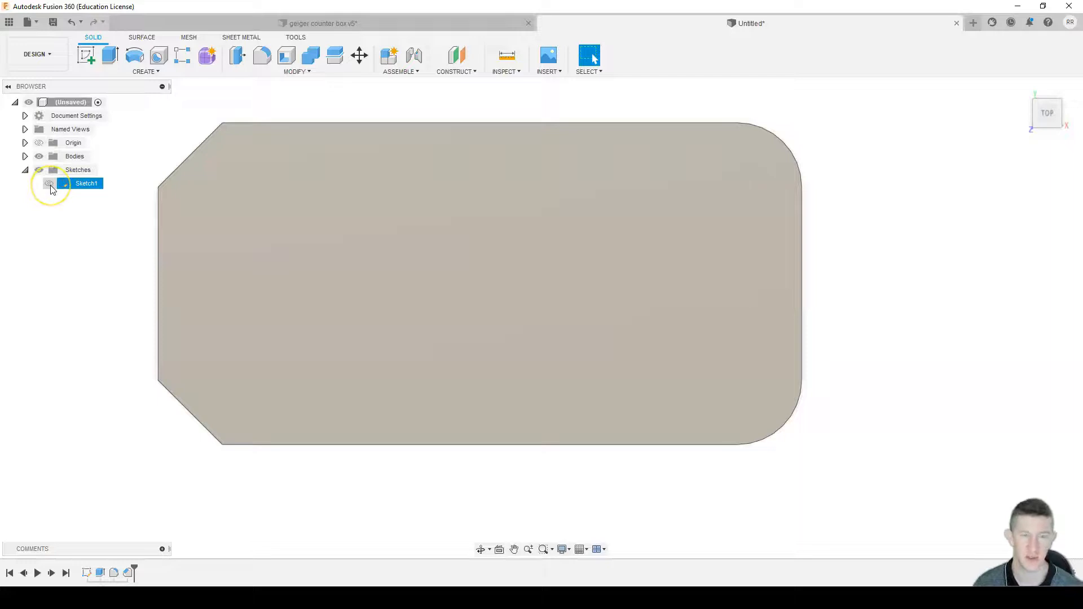
left_click(50, 184)
left_click(483, 262)
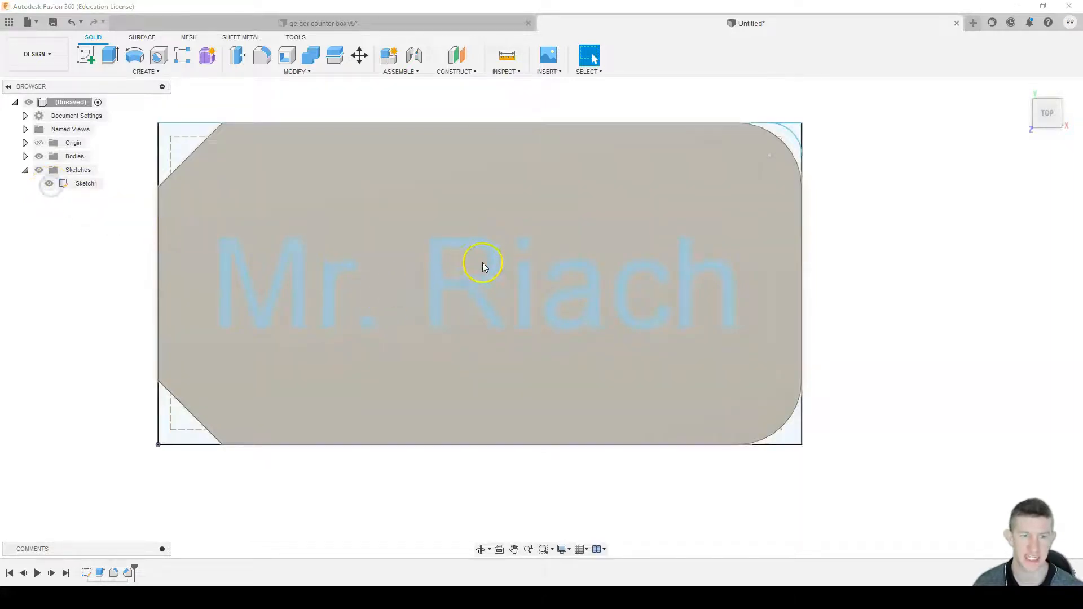
middle_click_drag(490, 358, 491, 314, "shift")
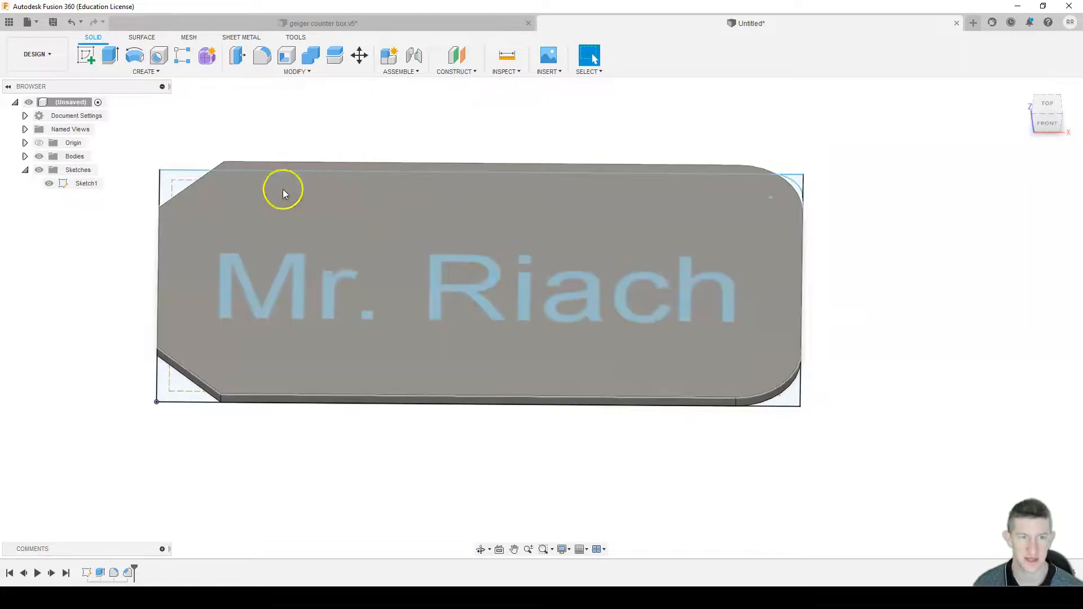
Hide the plate body to view the sketch alone, and show the body again.
left_click(39, 156)
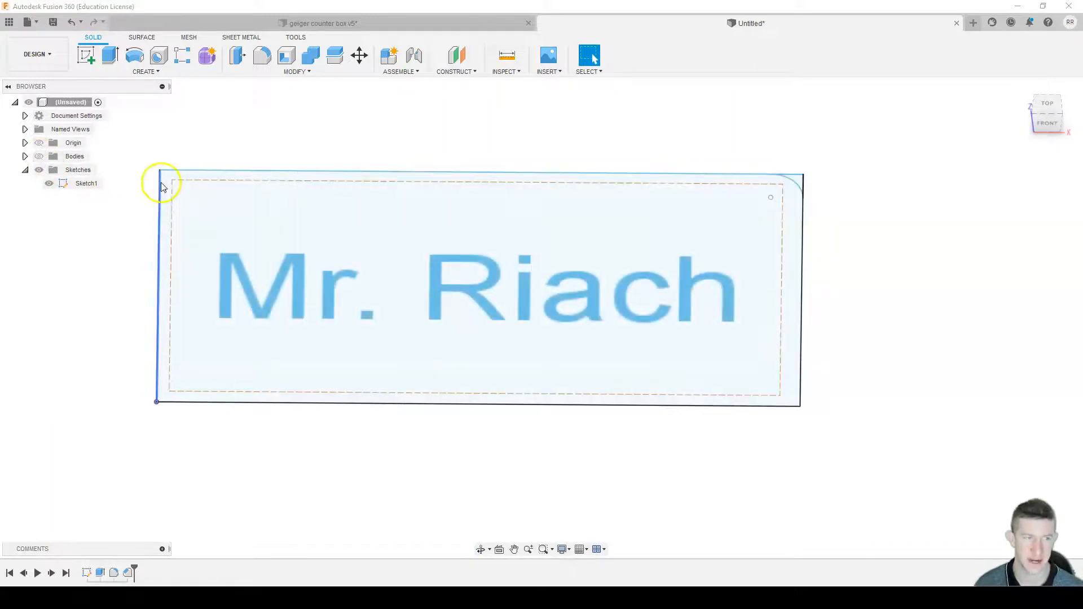
left_click(39, 157)
middle_click_drag(491, 382, 512, 319, "shift")
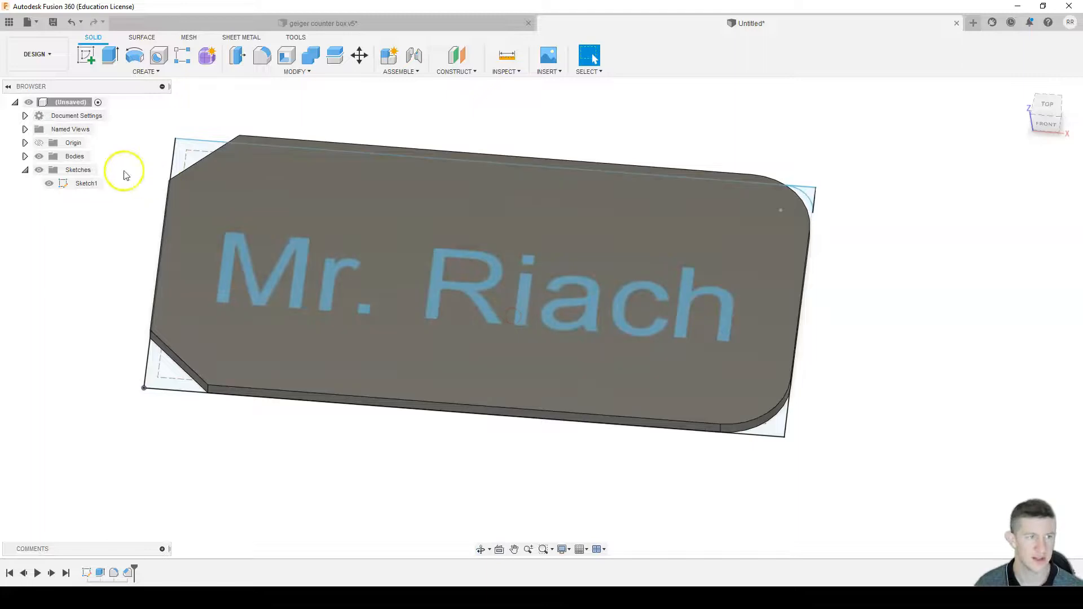
Cut the name text through the plate with a 14 mm upward extrusion.
left_click(39, 156)
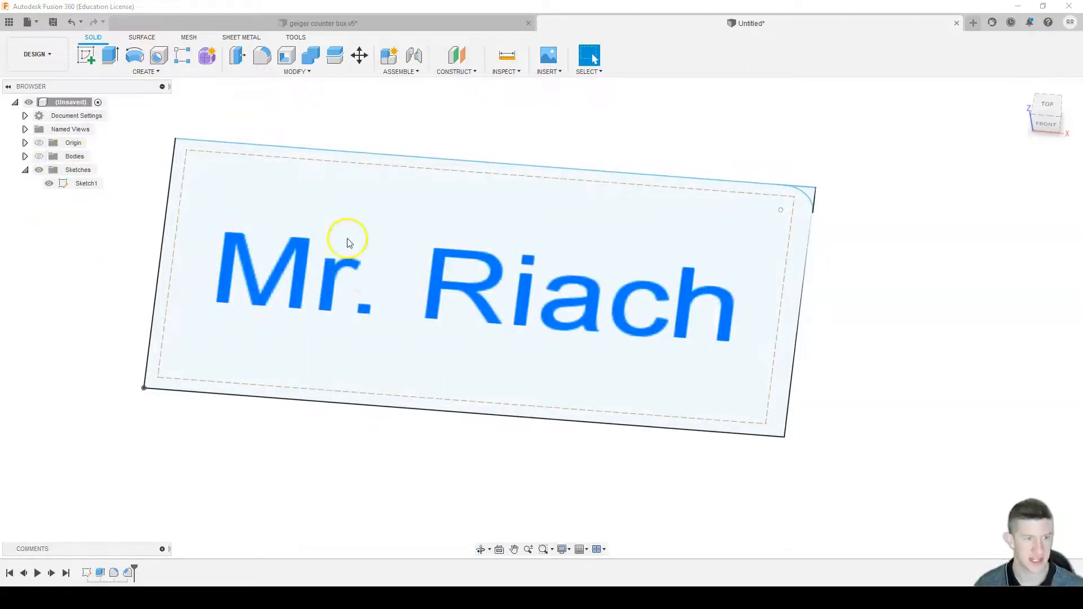
left_click(445, 293)
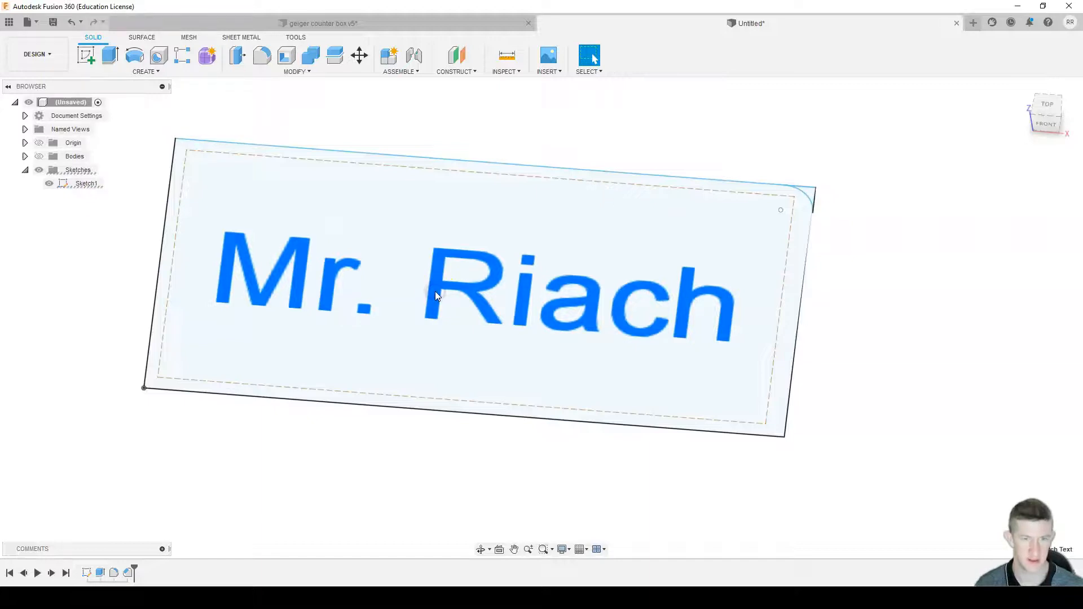
key("e")
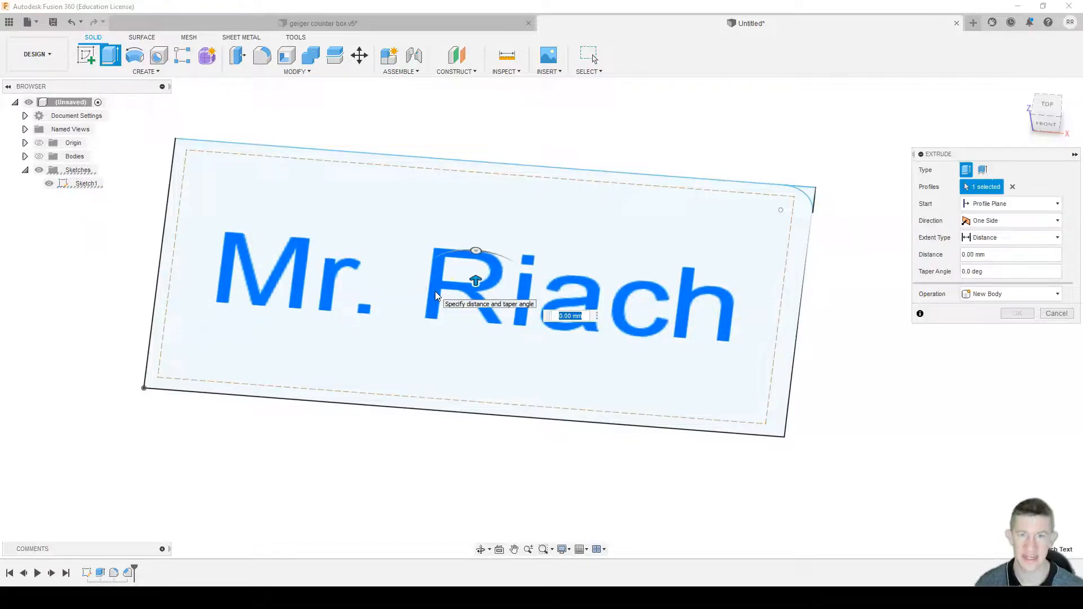
left_click_drag(477, 276, 473, 210)
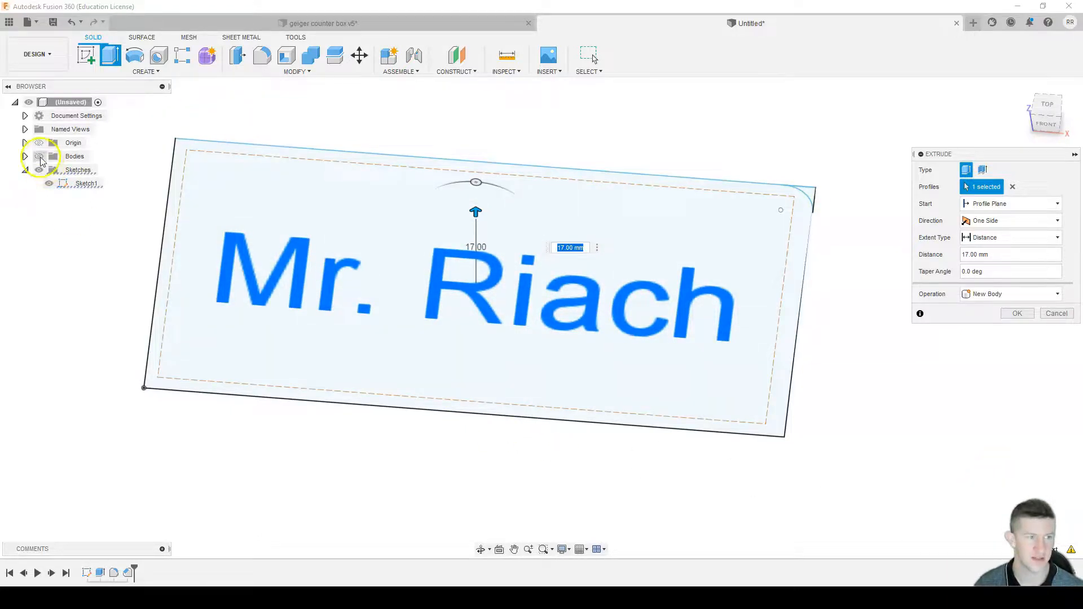
left_click(39, 156)
middle_click_drag(449, 341, 488, 302, "shift")
mouse_move(479, 172)
left_mouse_down()
mouse_move(480, 306)
mouse_move(481, 191)
left_mouse_up()
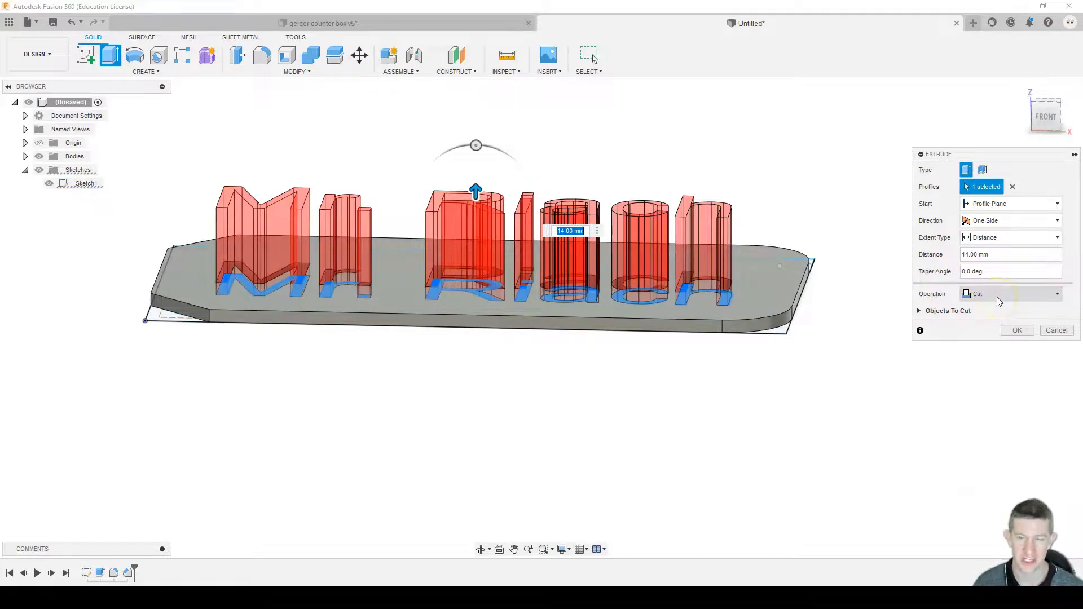
mouse_move(822, 261)
middle_mouse_down("shift")
mouse_move(814, 210)
mouse_move(817, 220)
middle_mouse_up("shift")
left_click(1016, 330)
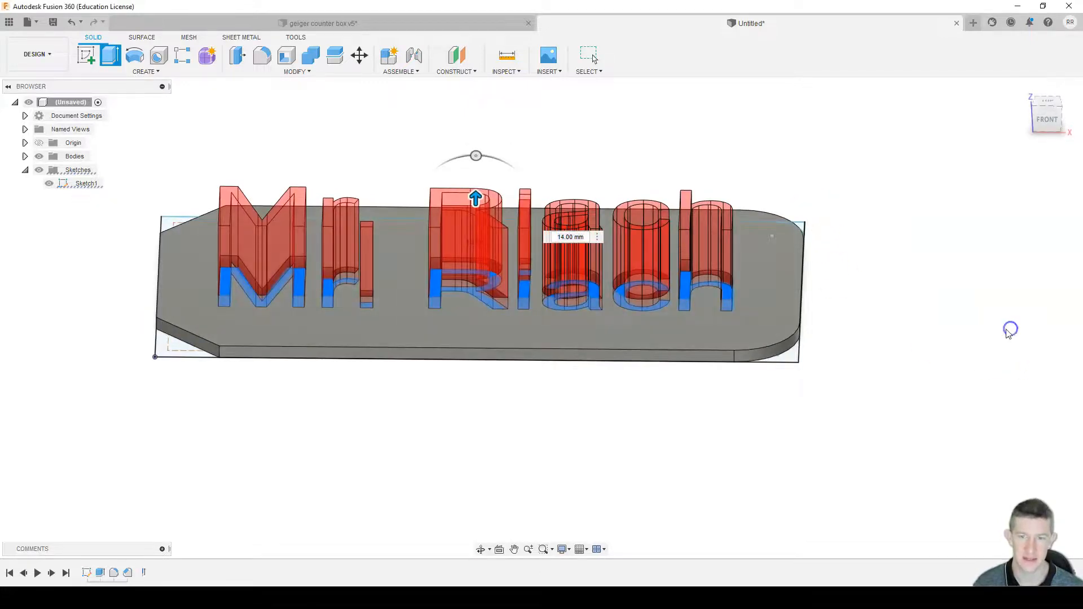
Inspect the cut-out text with the sketch hidden, and undo the text cut.
middle_click_drag(633, 244, 633, 292, "shift")
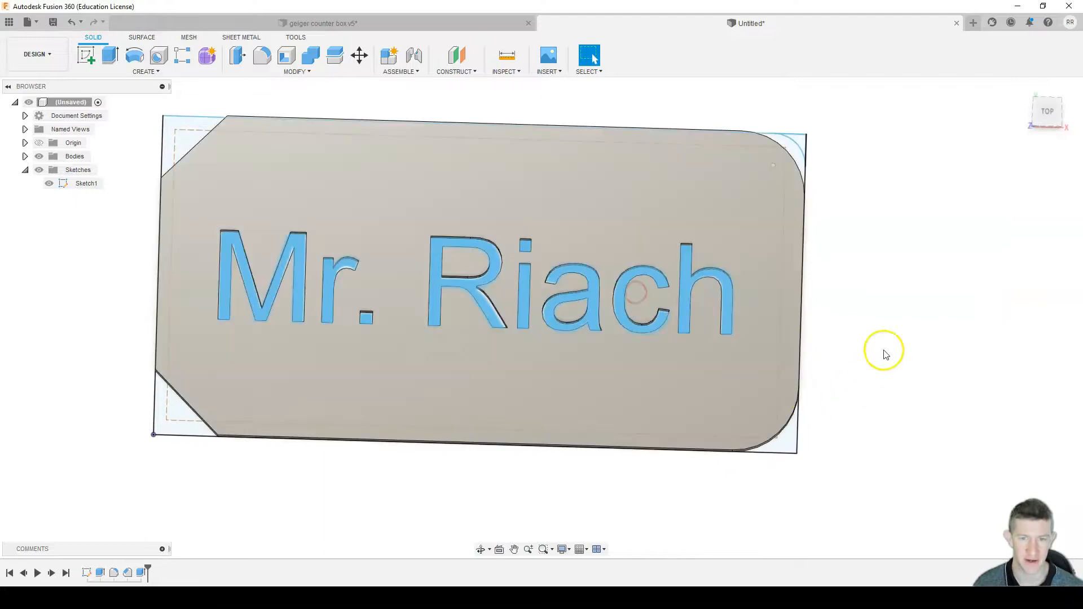
left_click(50, 184)
mouse_move(894, 370)
middle_mouse_down("shift")
mouse_move(893, 220)
mouse_move(897, 320)
middle_mouse_up("shift")
key("ctrl+z")
key("ctrl+z")
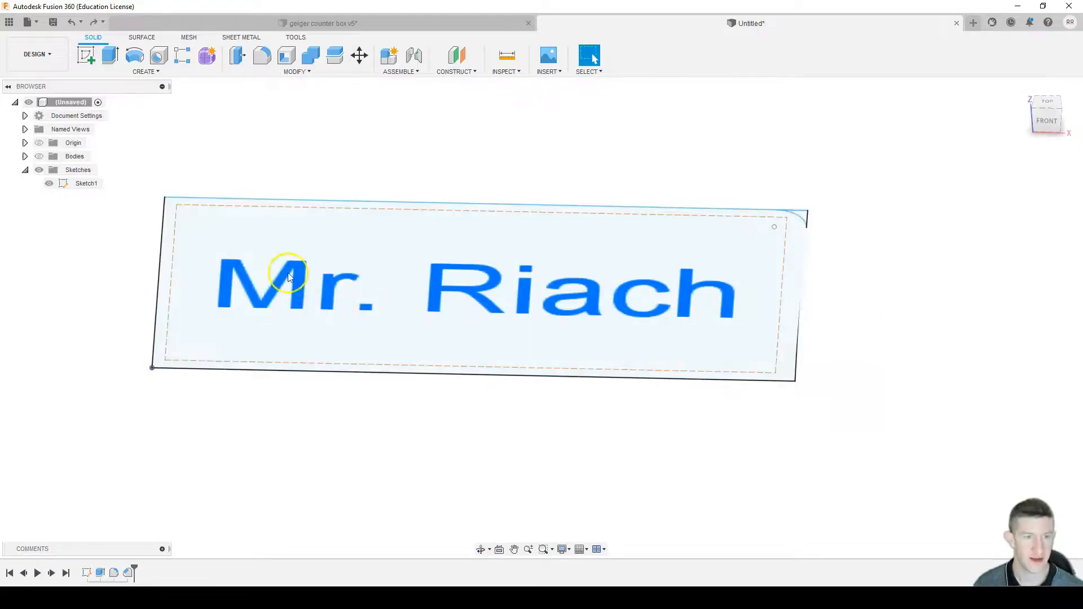
Extrude the name text 6 mm upwards from its sketch plane with the plate body shown.
left_click(297, 275)
key("e")
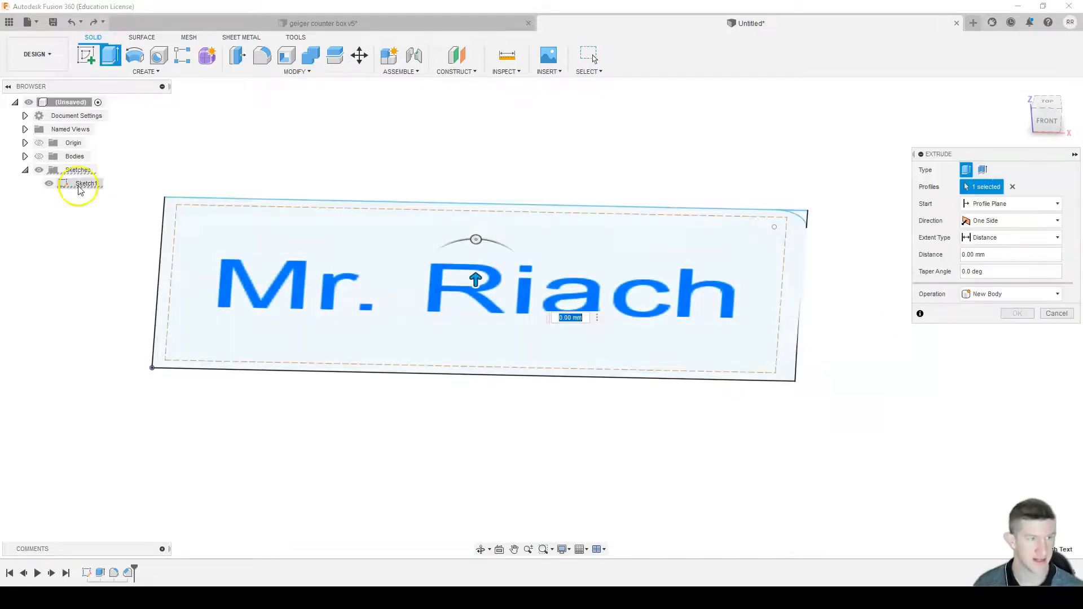
left_click(39, 157)
left_click_drag(475, 280, 477, 244)
middle_click_drag(501, 340, 567, 271, "shift")
scroll(671, 254, "up", 3)
scroll(659, 257, "up", 2)
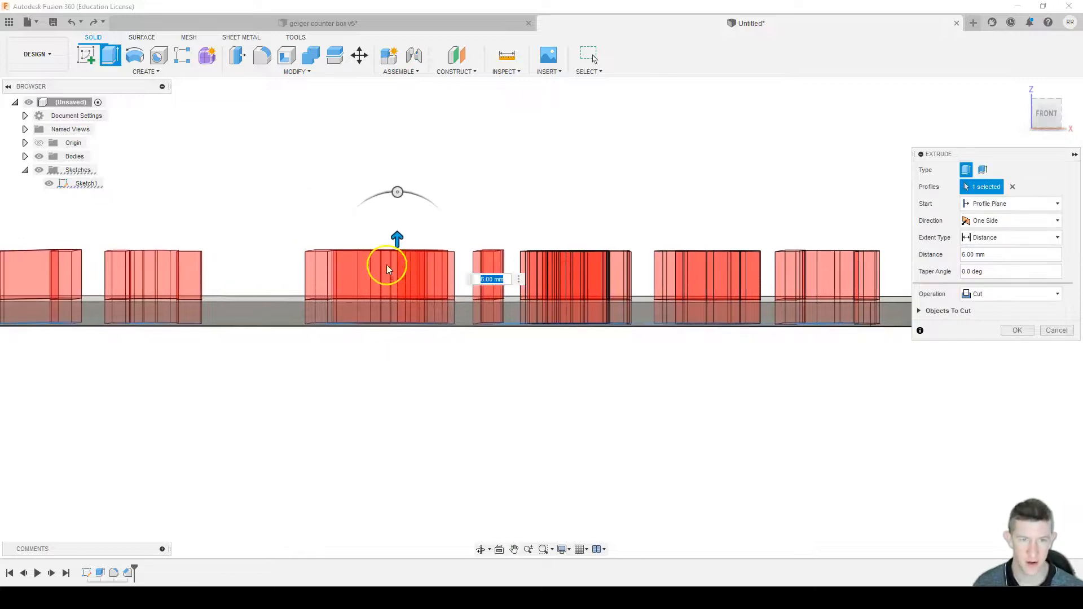
Change the text extrusion's operation from Cut to Join.
left_click(1014, 295)
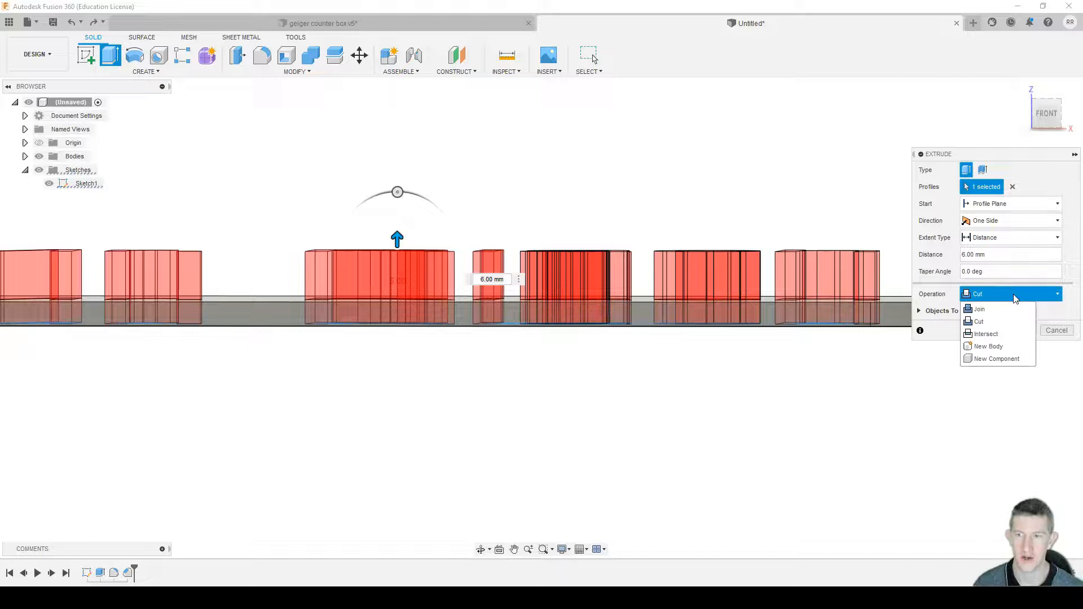
left_click(1015, 309)
left_click(1010, 309)
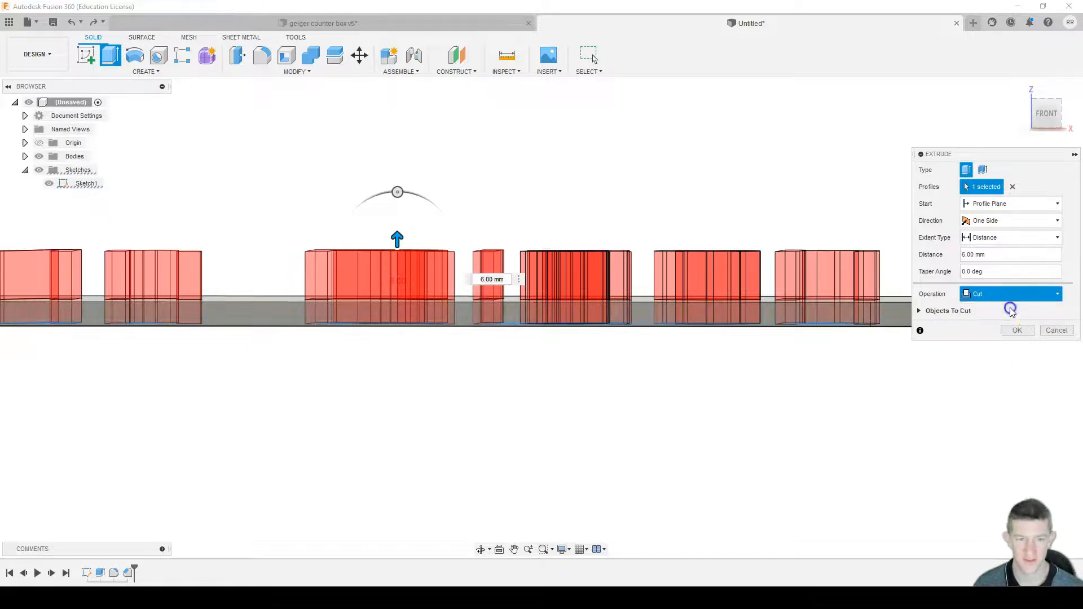
Reduce the text extrusion's distance to 3 mm and set its operation to New Body.
scroll(538, 170, "down", 3)
middle_click_drag(538, 170, 542, 188, "shift")
left_click_drag(451, 211, 449, 235)
middle_click_drag(648, 160, 613, 182, "shift")
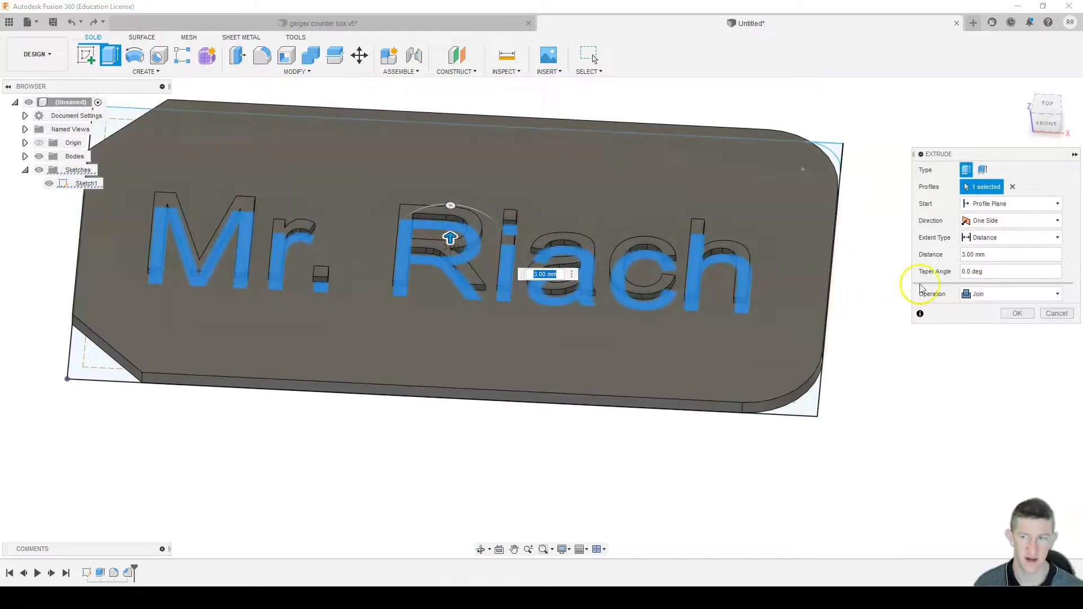
left_click(1023, 293)
left_click(999, 348)
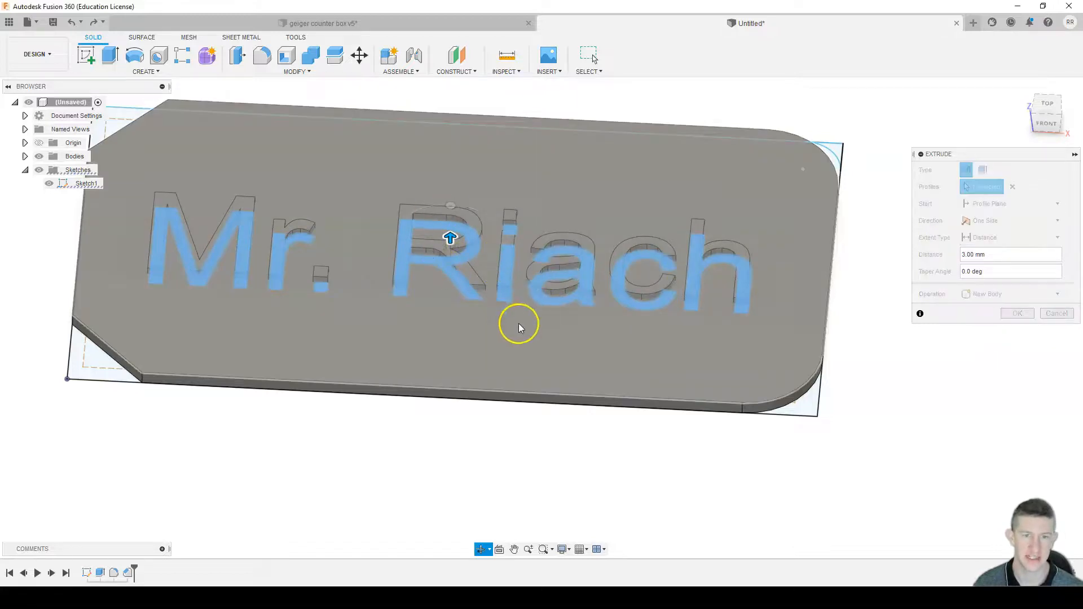
Complete the 3 mm text extrusion as new bodies and rename the plate's body as Plate.
middle_click_drag(518, 323, 524, 295, "shift")
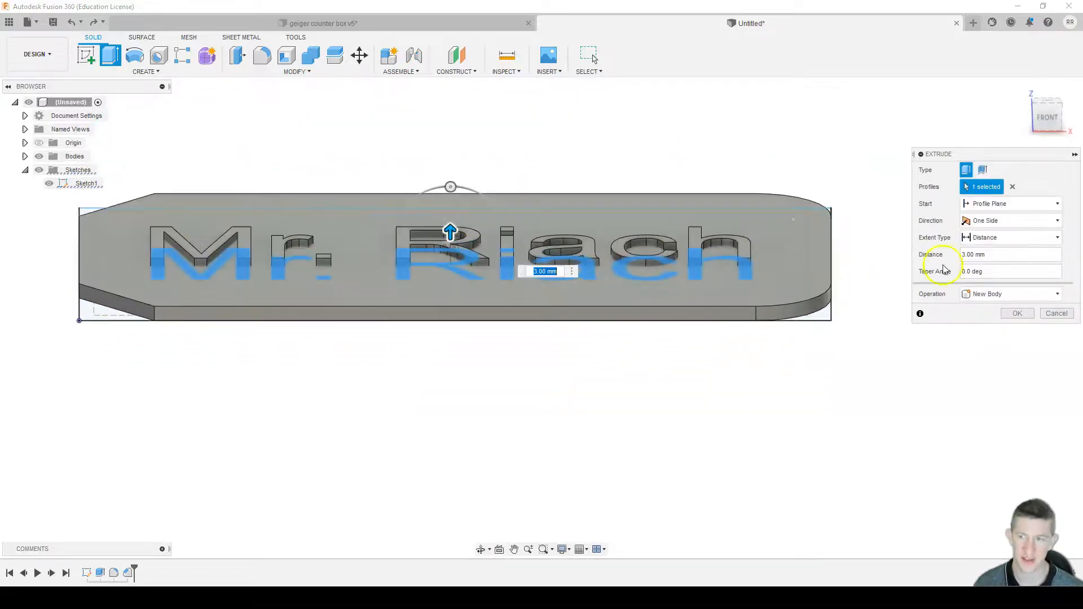
left_click(1024, 313)
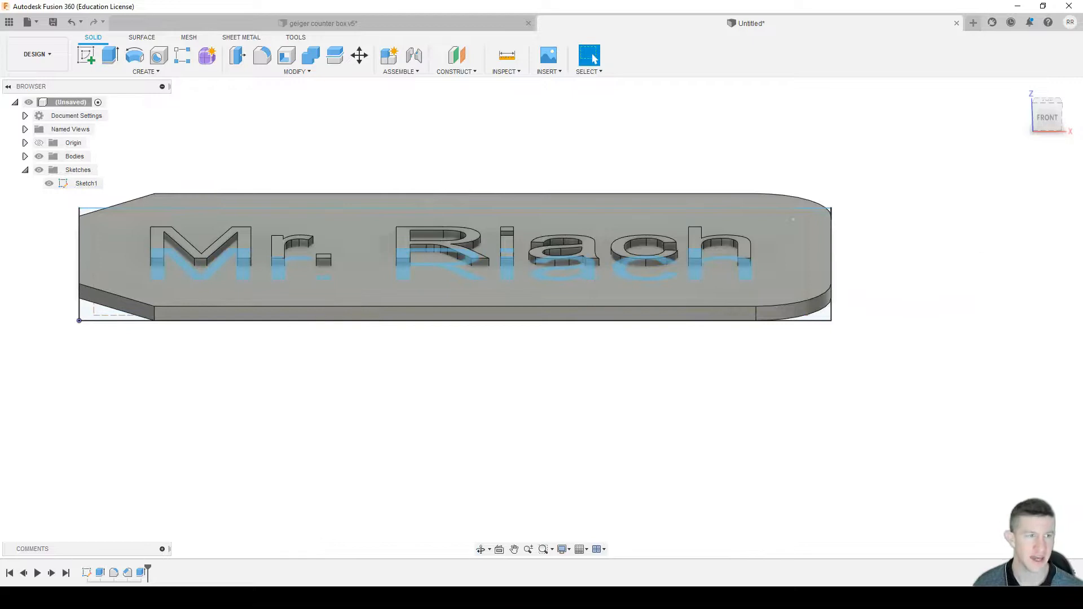
left_click(25, 156)
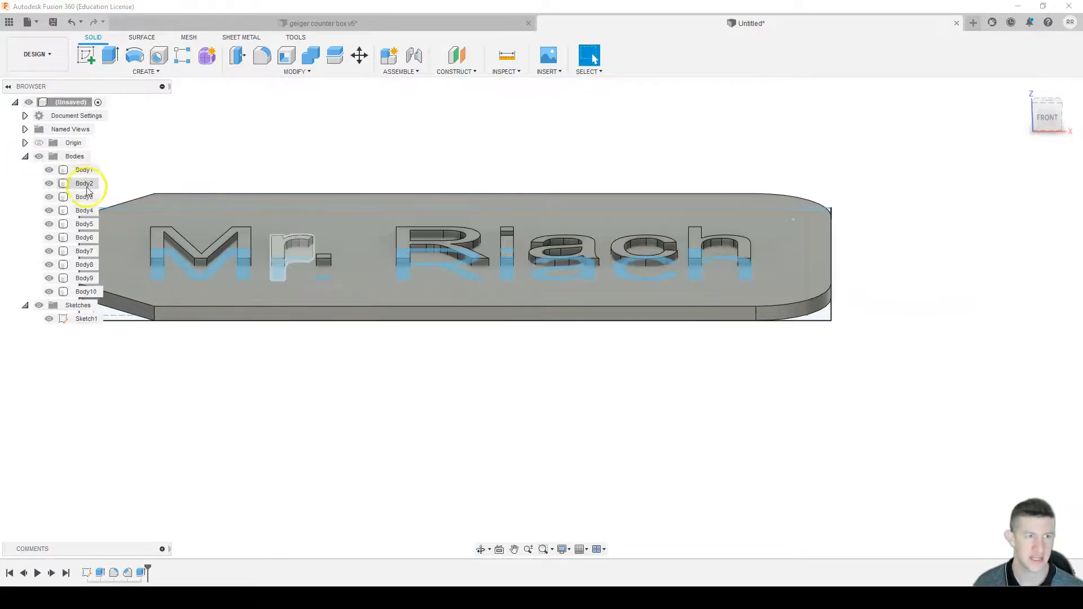
left_click(83, 170)
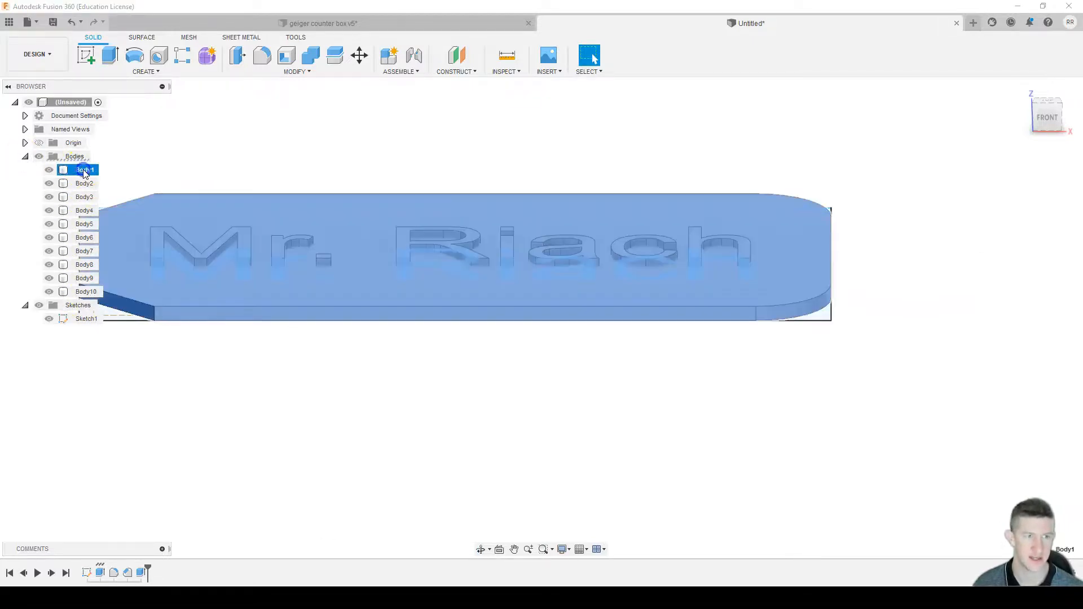
type("Plate")
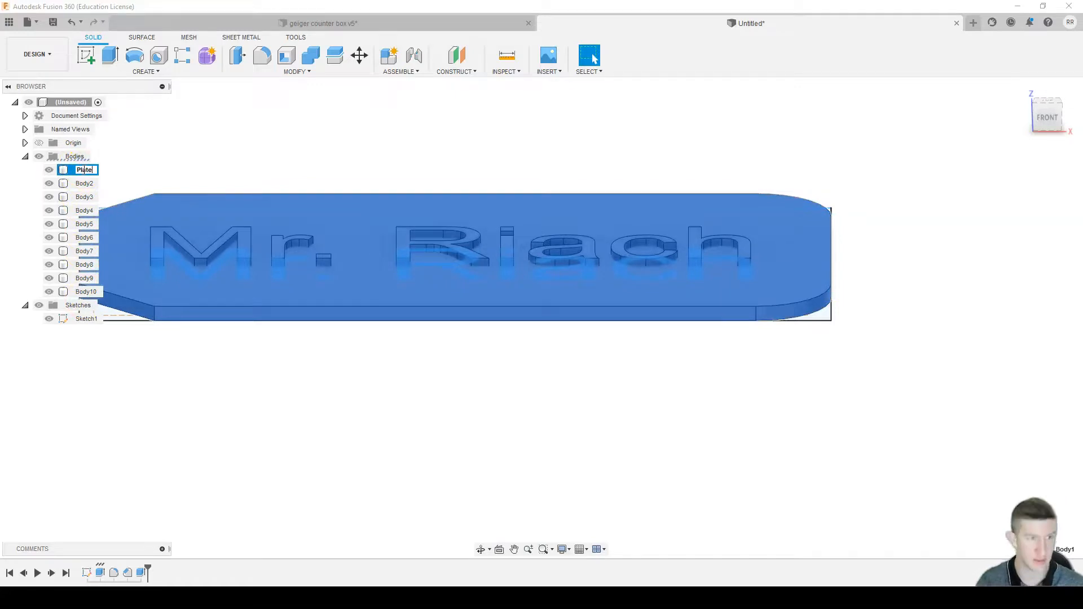
key("Return")
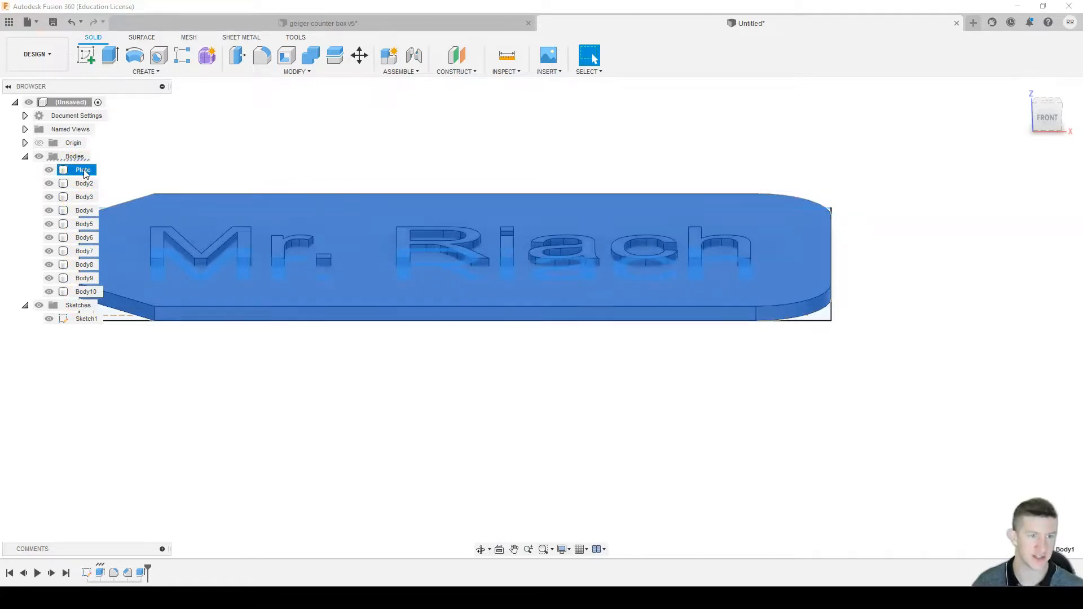
left_click(273, 152)
Inspect the separate letter bodies with the plate and Sketch1 hidden, and show the plate again.
left_click(49, 170)
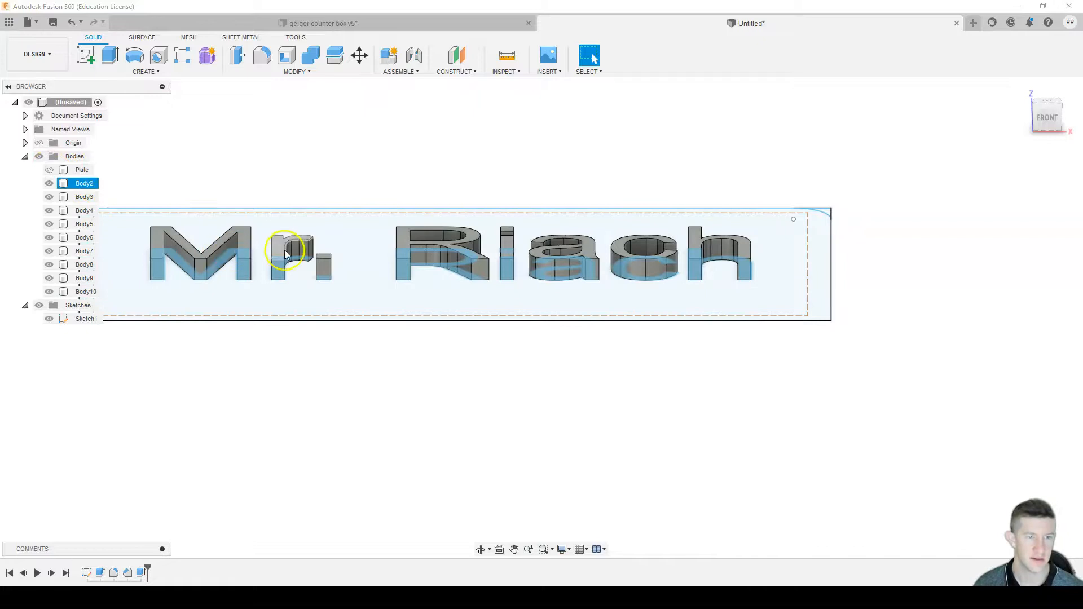
left_click(49, 319)
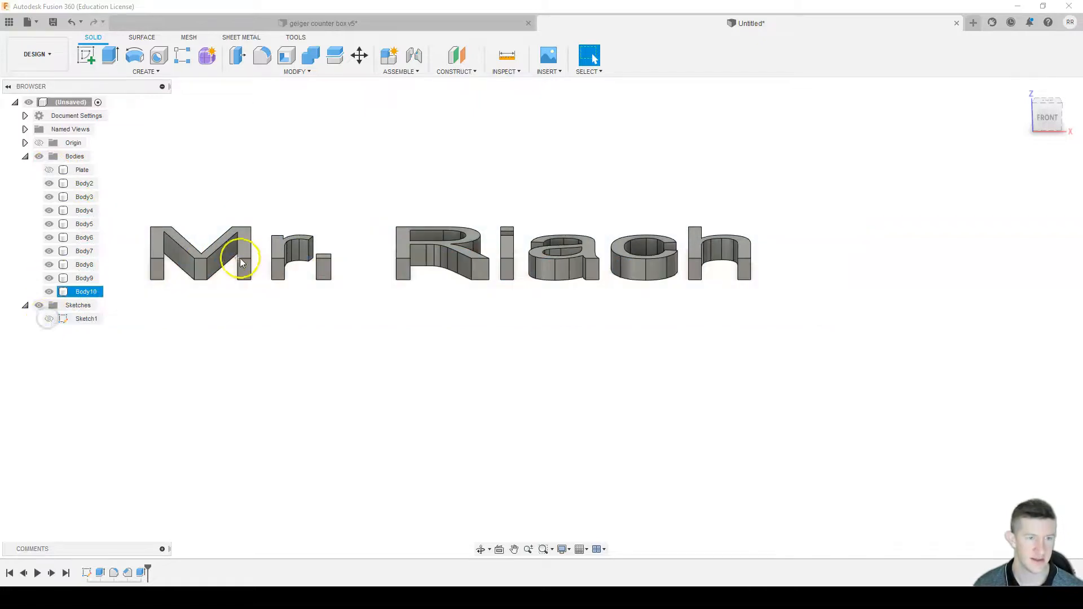
middle_click_drag(556, 133, 455, 198, "shift")
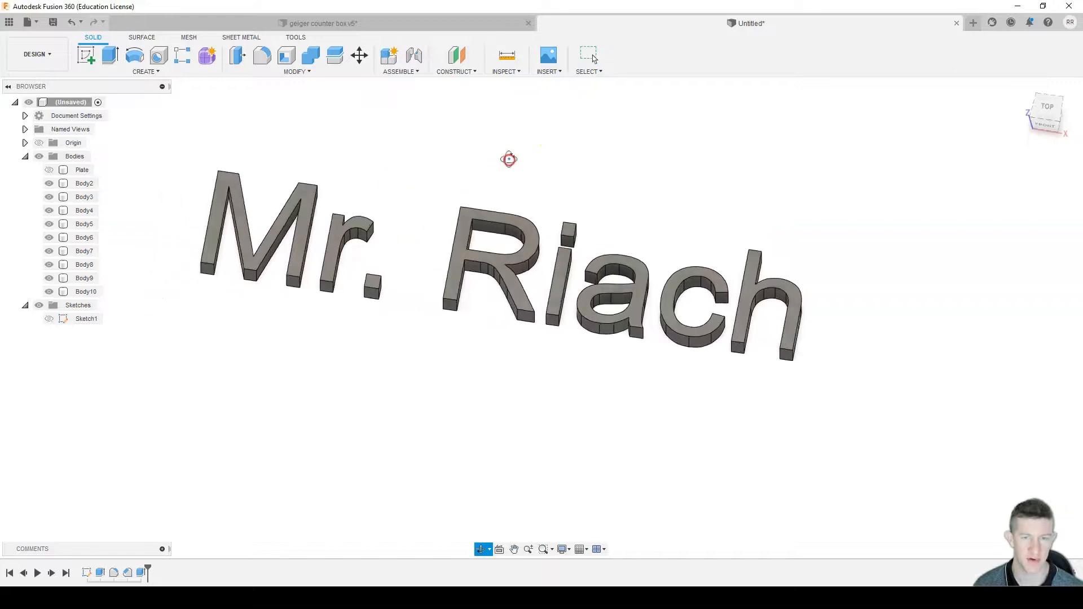
middle_click_drag(509, 161, 518, 173, "shift")
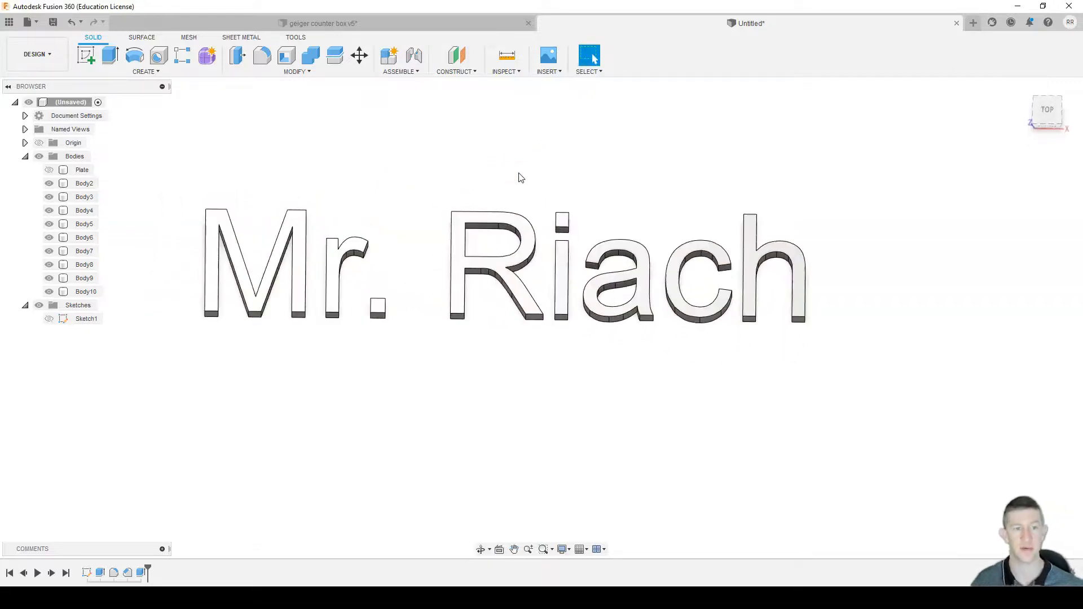
left_click(510, 251)
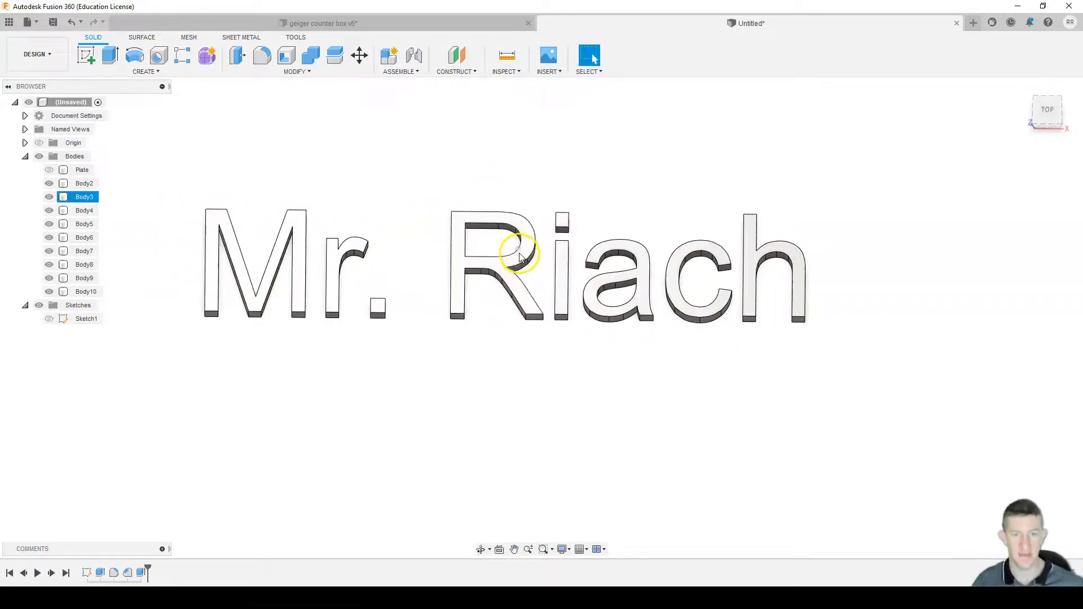
left_click(442, 278)
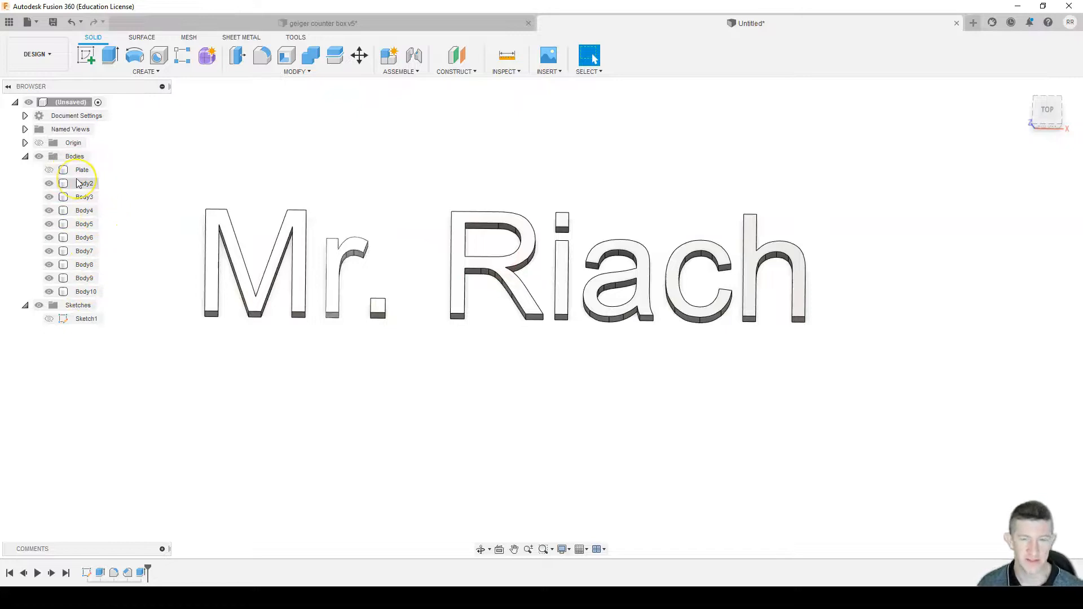
middle_click_drag(423, 269, 406, 244)
left_click(49, 170)
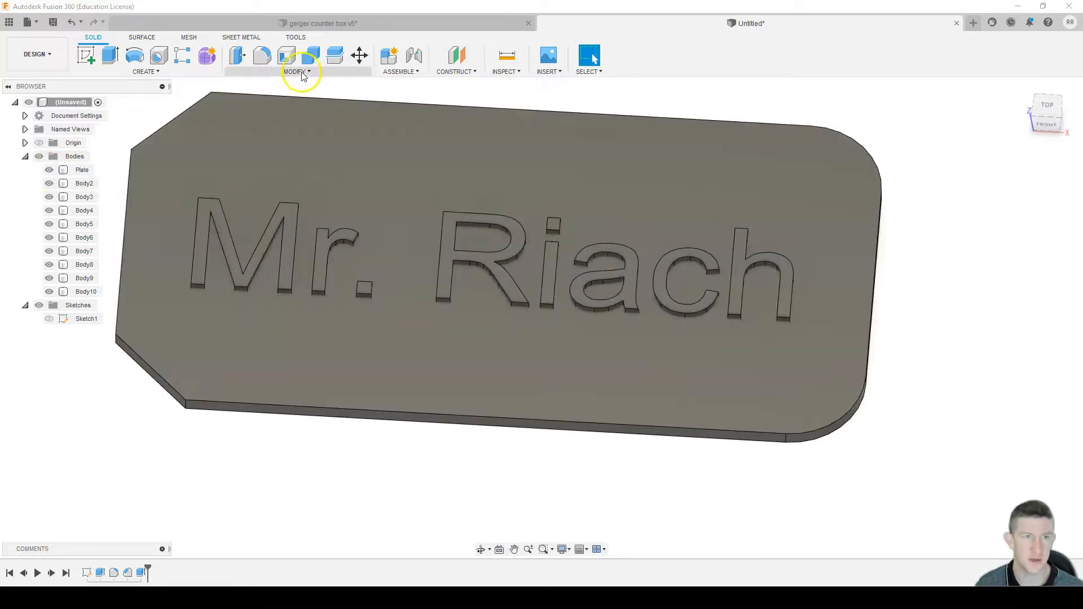
Try to combine the letter bodies with the plate by picking each letter on the model.
left_click(301, 72)
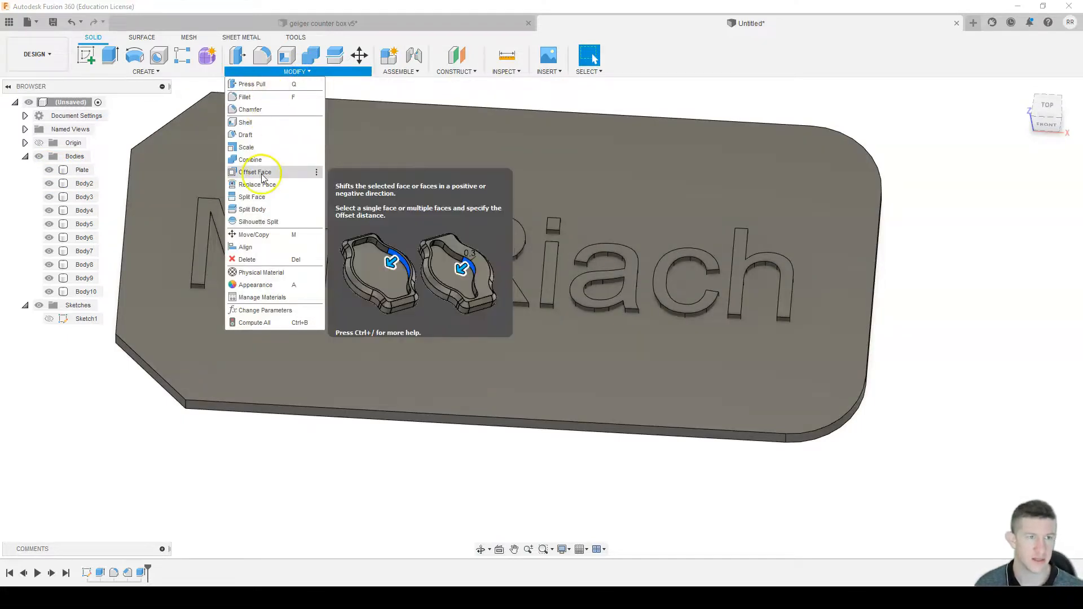
left_click(251, 160)
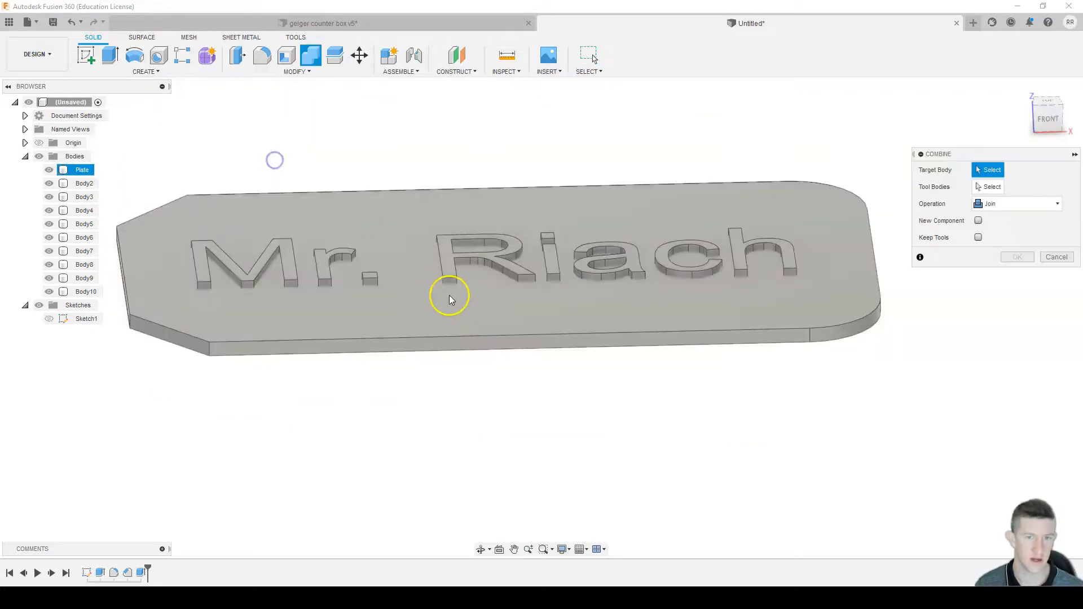
left_click(450, 296)
left_click(449, 271)
left_click(549, 265)
left_click(549, 238)
left_click(581, 276)
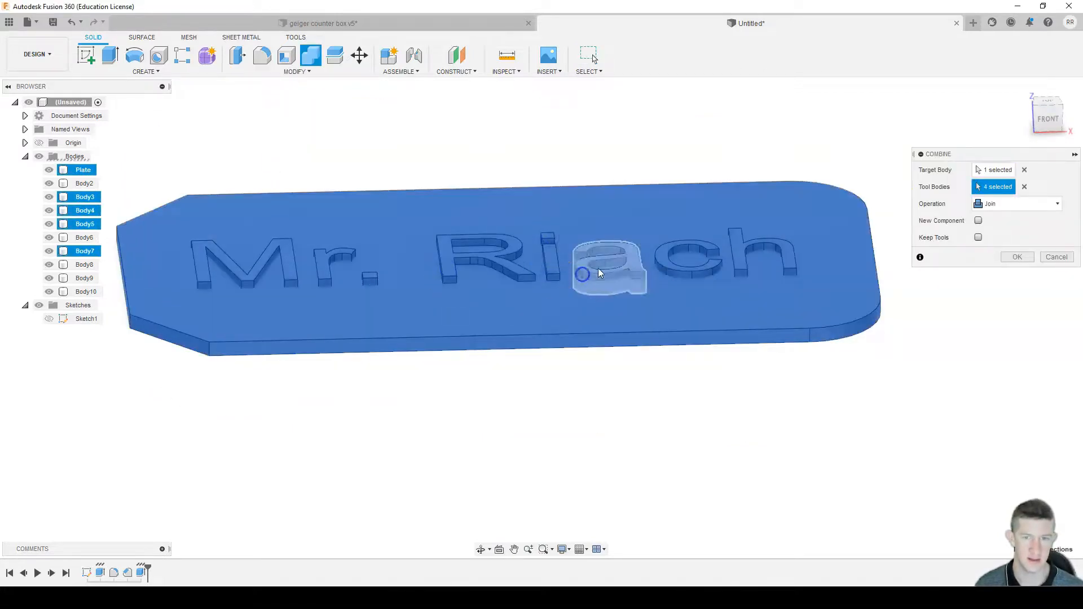
left_click(693, 257)
left_click(742, 250)
left_click(369, 278)
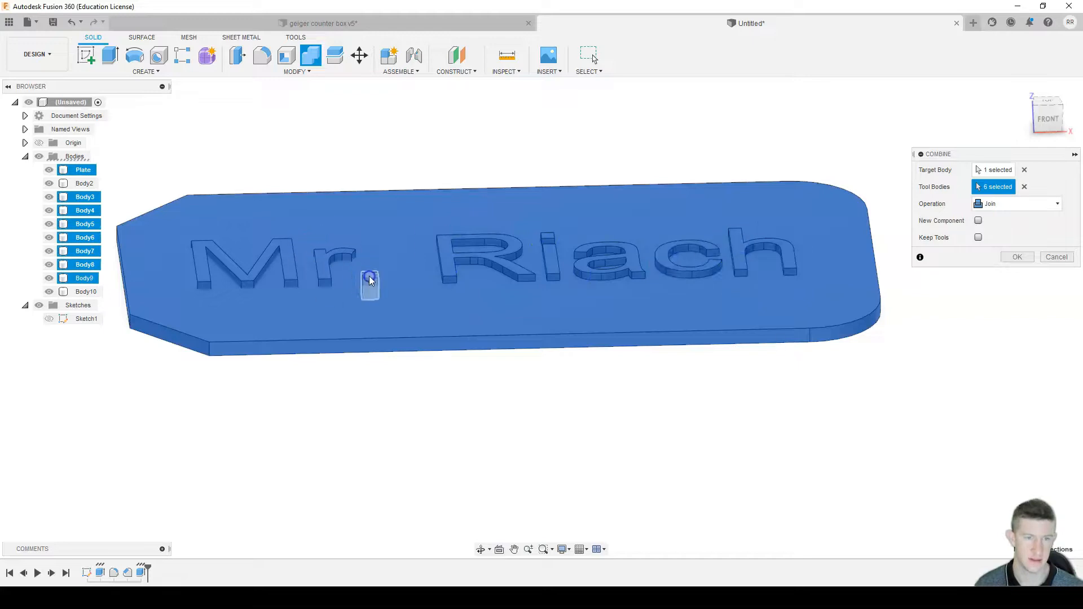
left_click(338, 258)
left_click(285, 251)
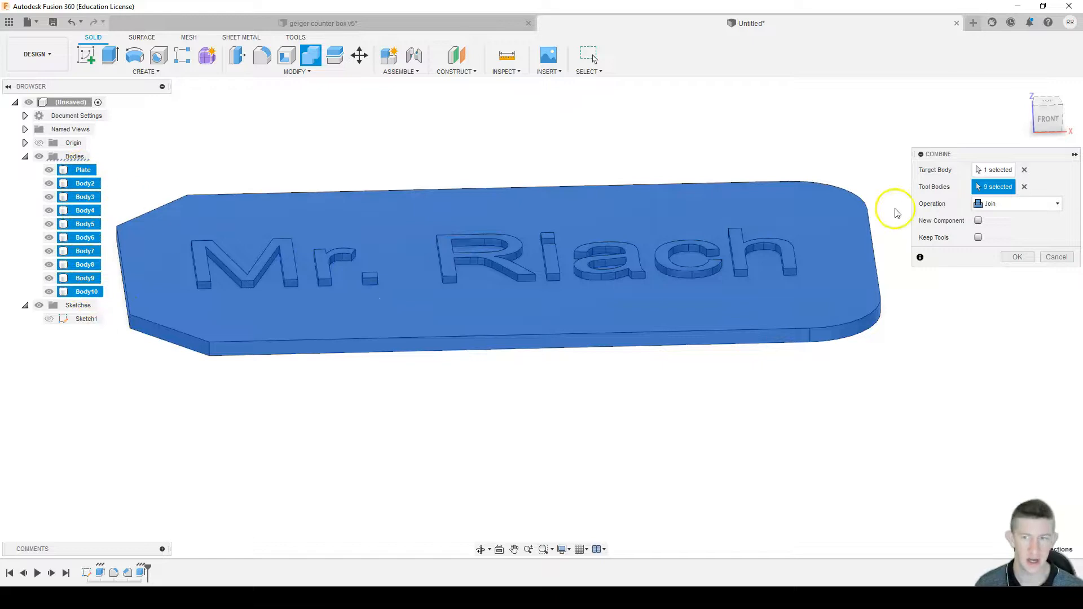
left_click(1018, 257)
key("c")
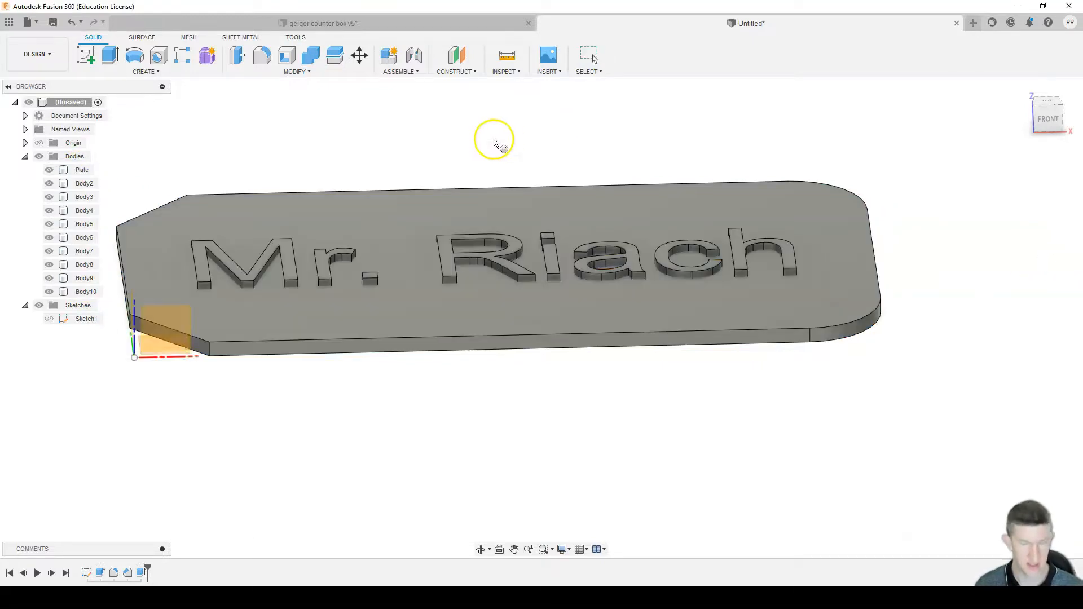
Combine the Plate body with Body2 through Body10 as tool bodies, using the Join operation.
left_click(298, 72)
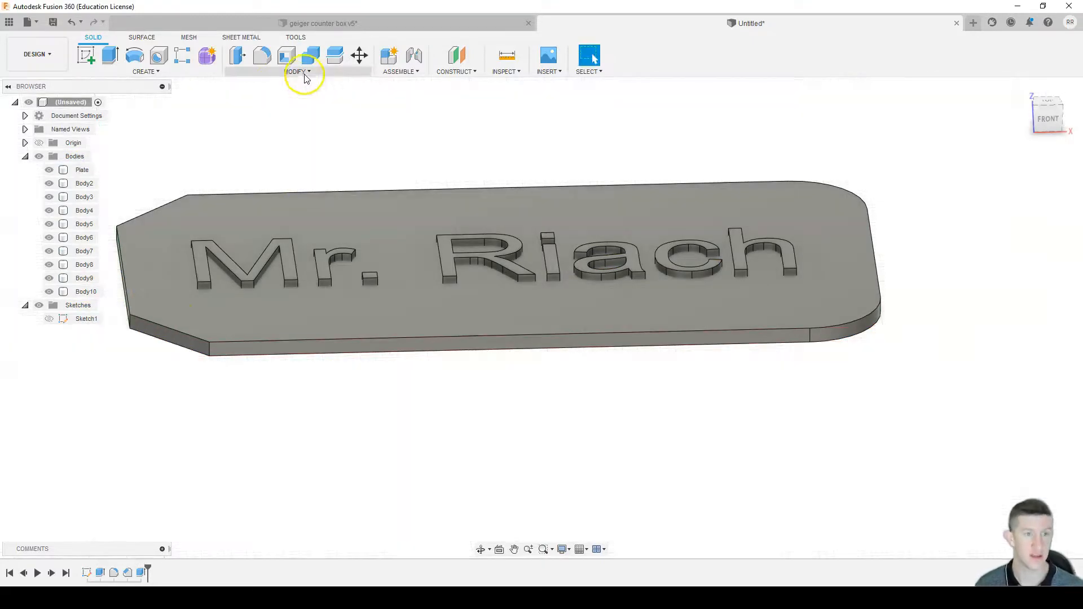
left_click(282, 163)
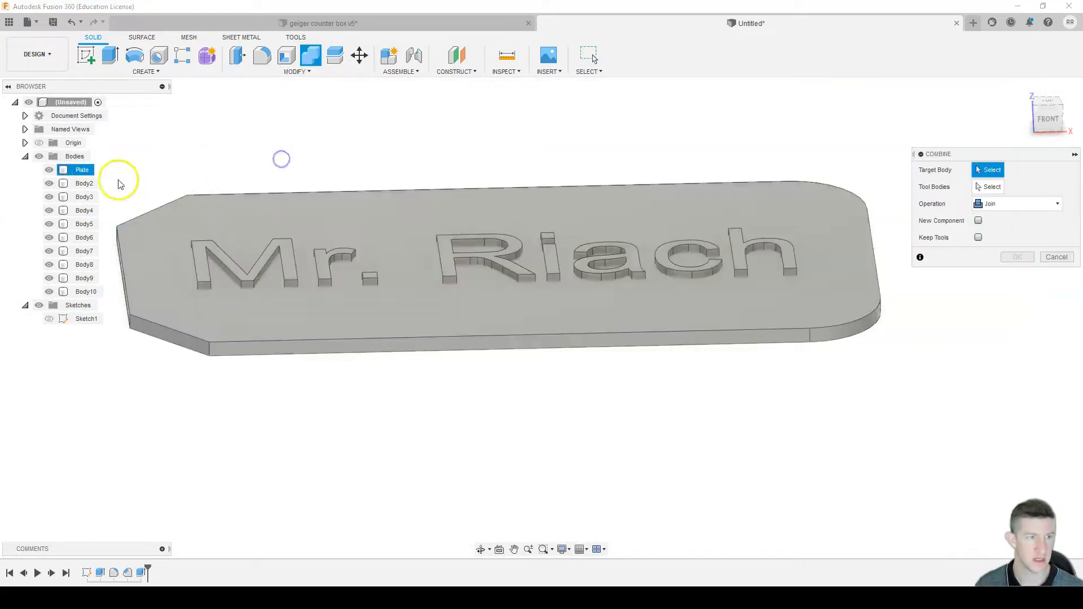
left_click(84, 171)
left_click(84, 184)
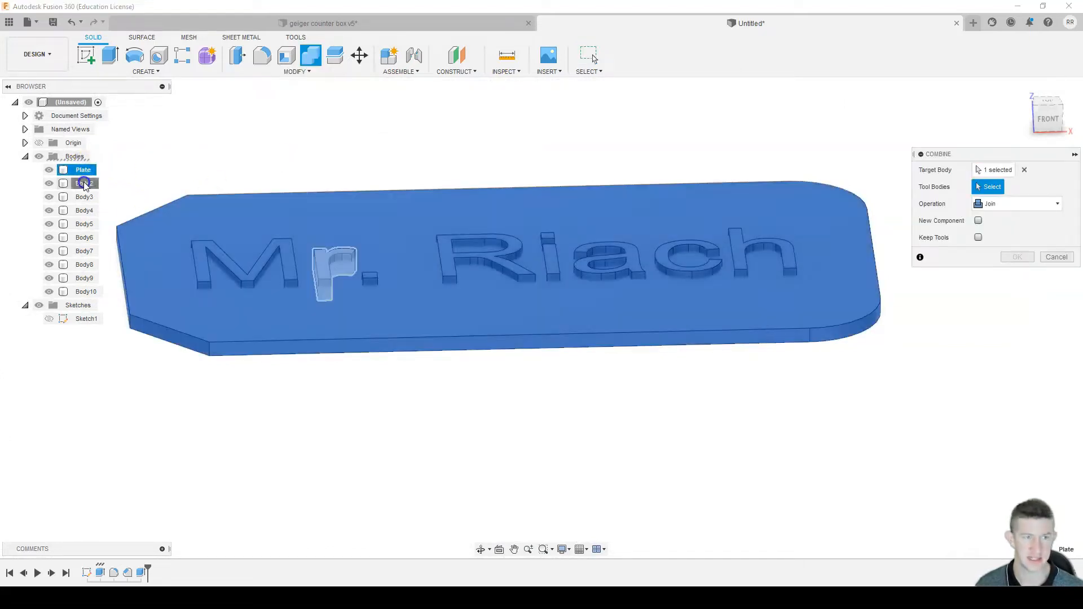
left_click(85, 211)
left_click(86, 224)
left_click(86, 238)
left_click(86, 252)
left_click(86, 265)
left_click(86, 278)
left_click(86, 292)
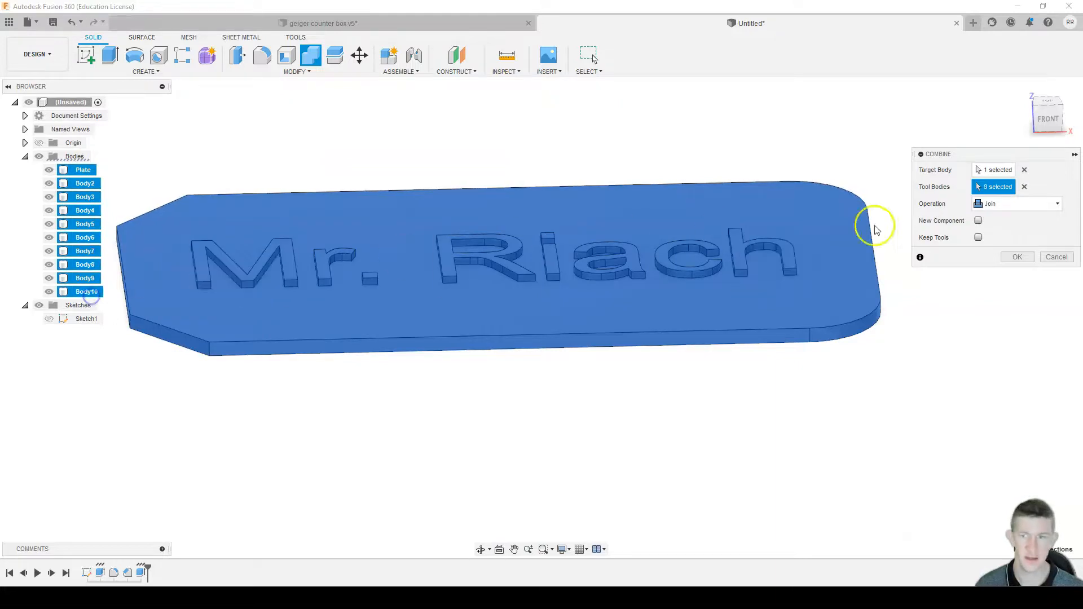
left_click(1007, 207)
left_click(1004, 228)
left_click(1002, 208)
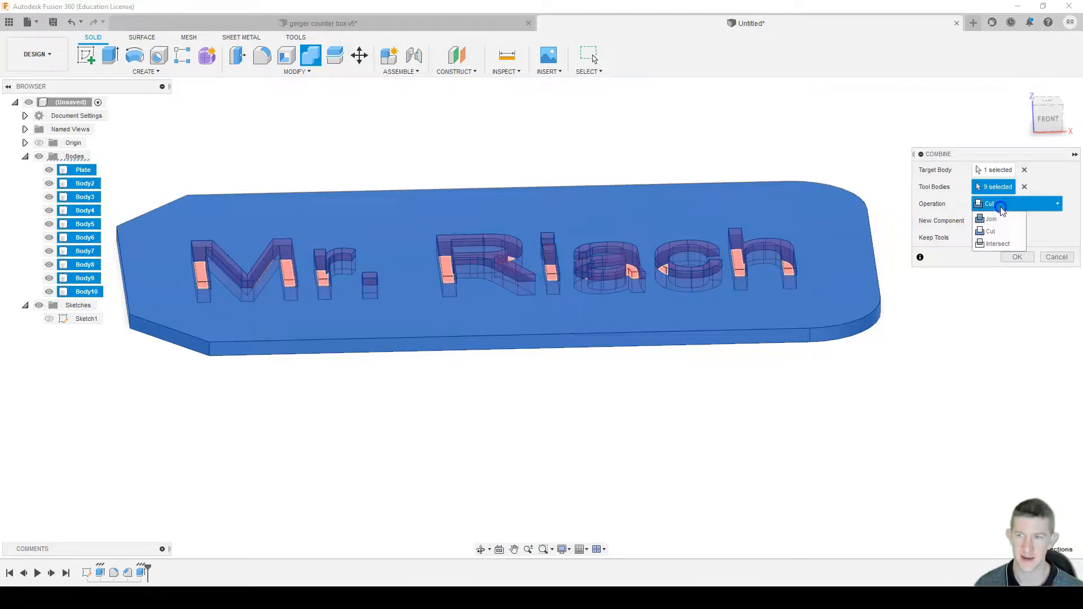
left_click(1000, 220)
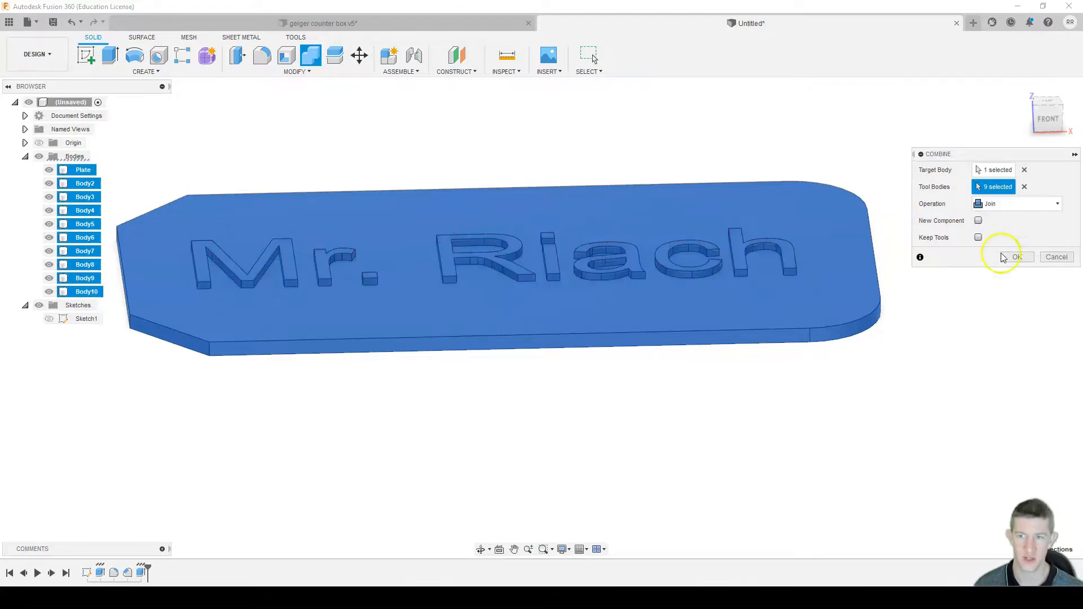
left_click(1014, 257)
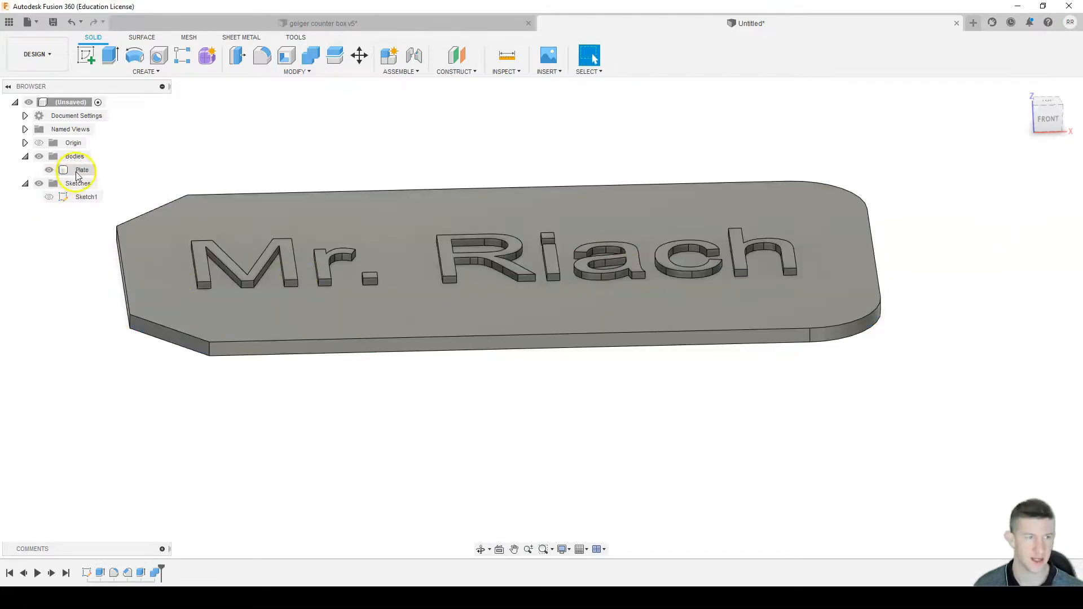
Examine the combined Plate body with its raised lettering from several angles.
left_click(83, 170)
left_click(374, 150)
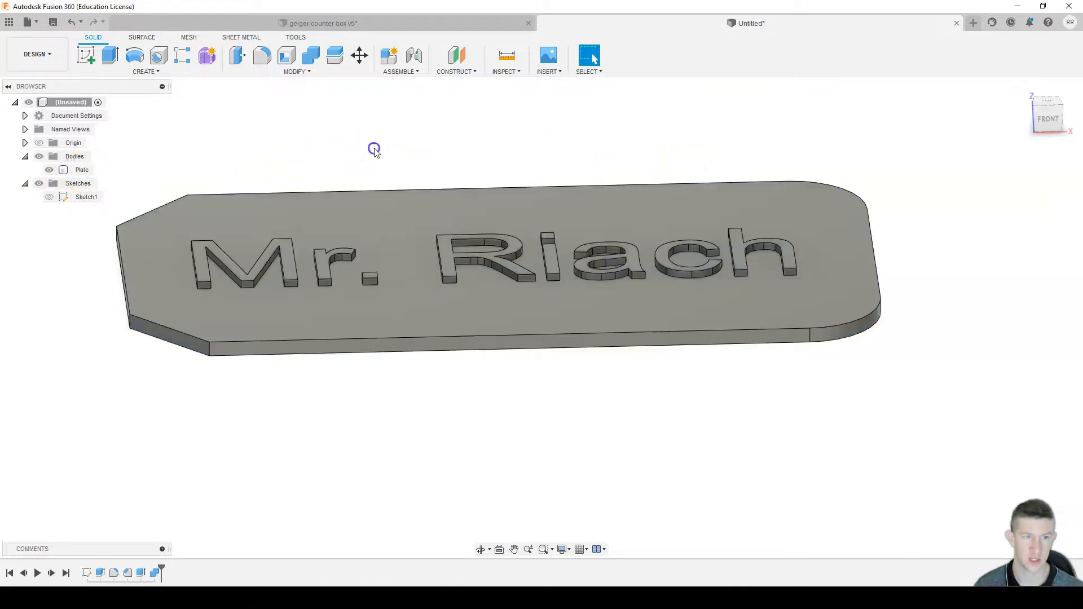
middle_click_drag(599, 139, 600, 167, "shift")
left_click(151, 181)
scroll(568, 213, "down", 2)
mouse_move(483, 188)
middle_mouse_down("shift")
mouse_move(490, 232)
mouse_move(487, 207)
mouse_move(510, 194)
mouse_move(486, 191)
mouse_move(491, 208)
middle_mouse_up("shift")
left_click(530, 168)
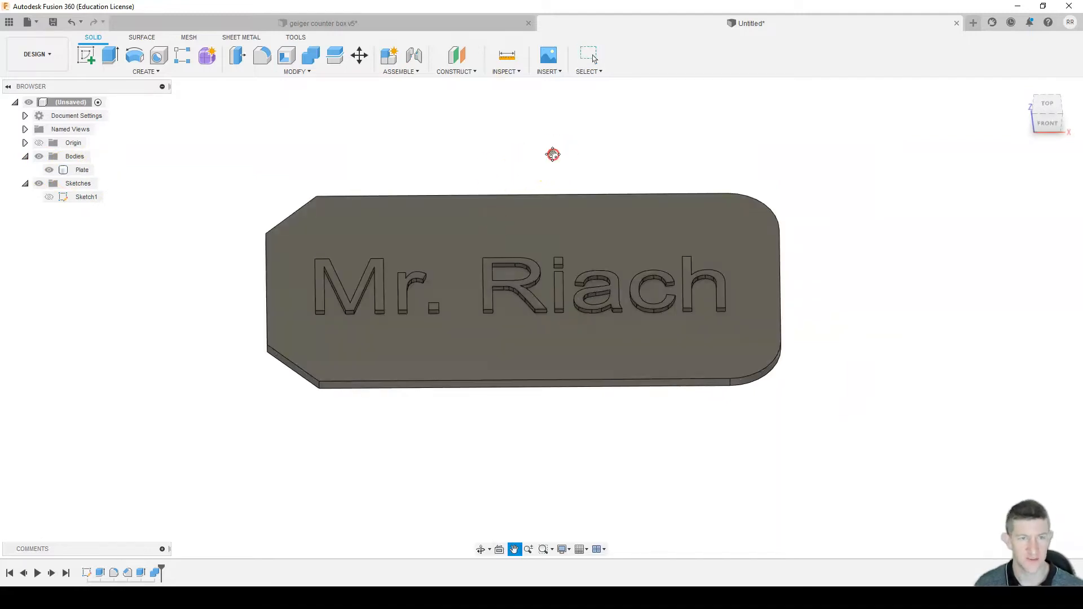
middle_click_drag(552, 154, 485, 147)
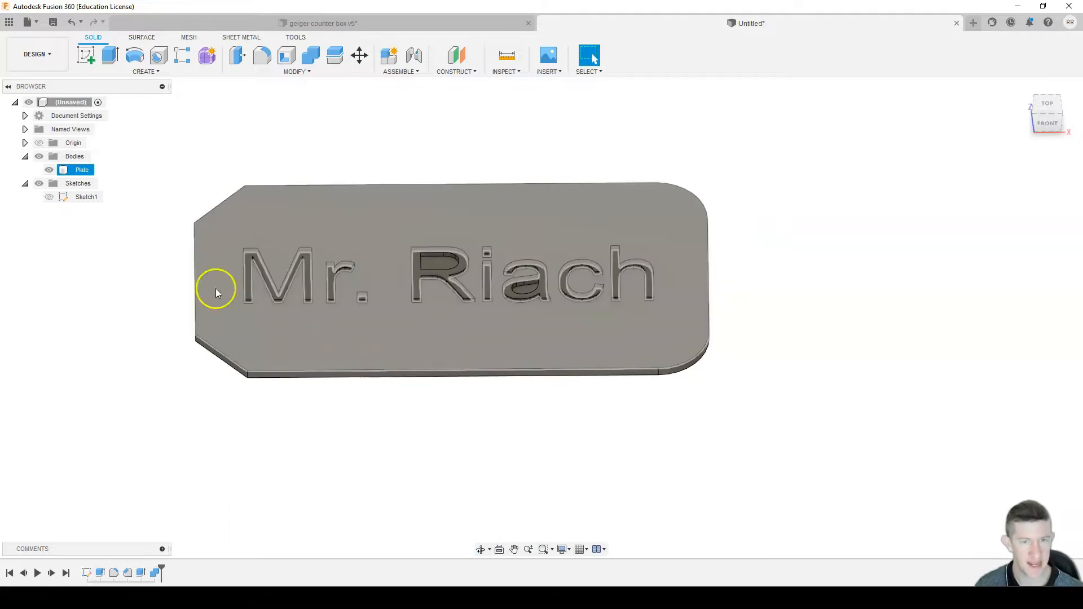
Create a new sketch on the plate's top face and draw a center diameter circle above the name text.
left_click(86, 57)
left_click(393, 224)
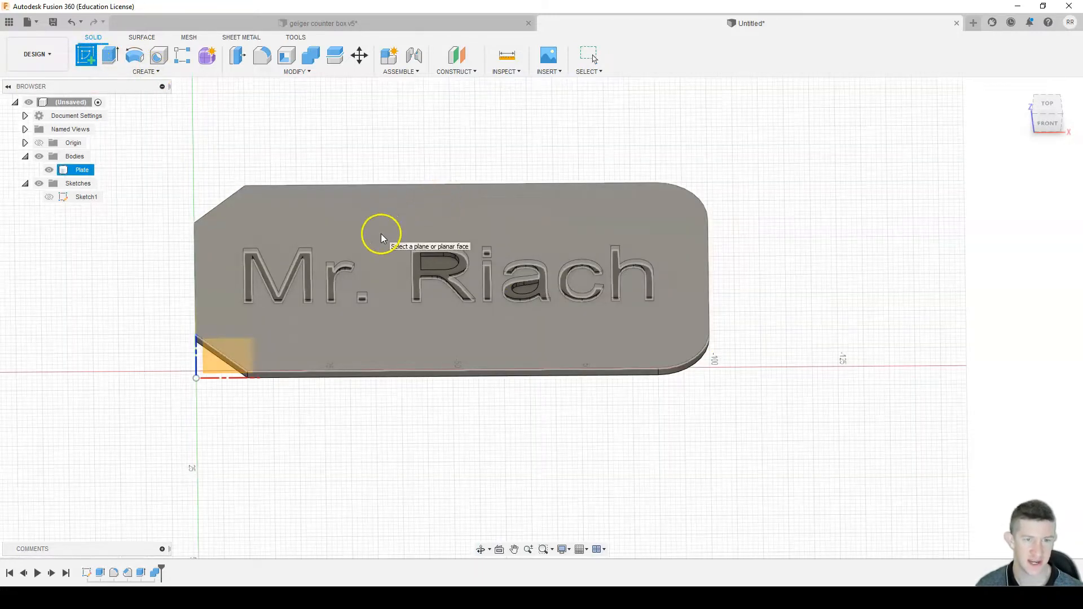
mouse_move(474, 285)
middle_mouse_down("shift")
mouse_move(474, 181)
mouse_move(444, 317)
mouse_move(429, 241)
middle_mouse_up("shift")
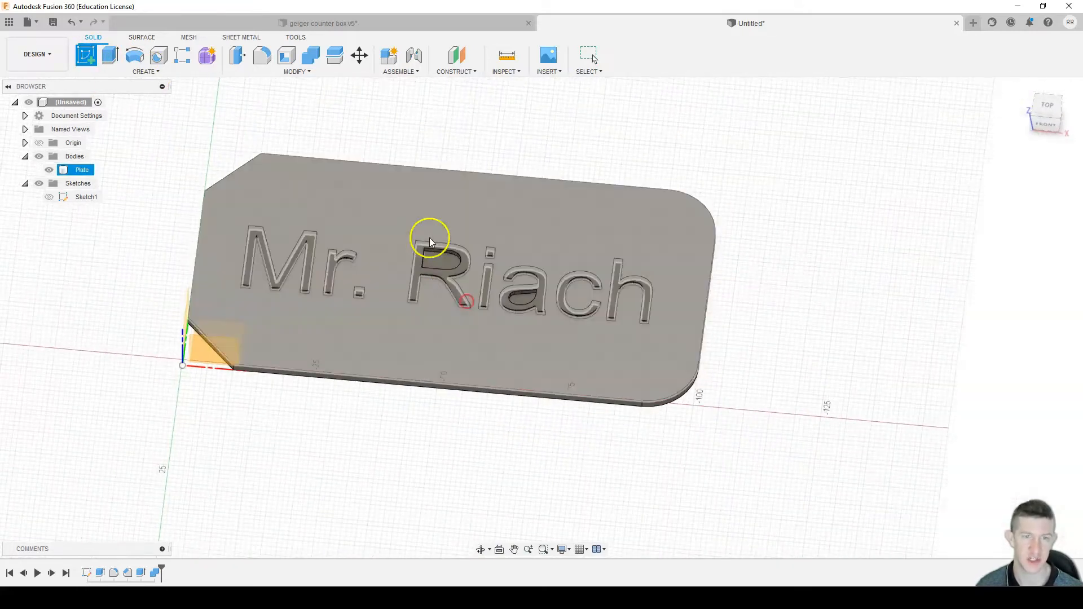
left_click(425, 209)
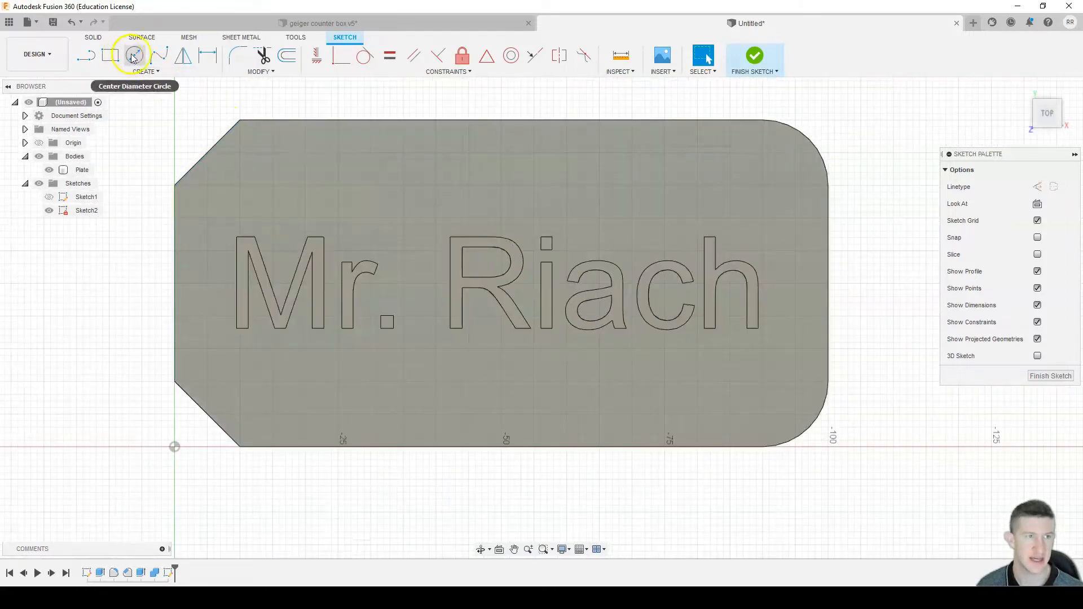
left_click(134, 58)
left_click(394, 170)
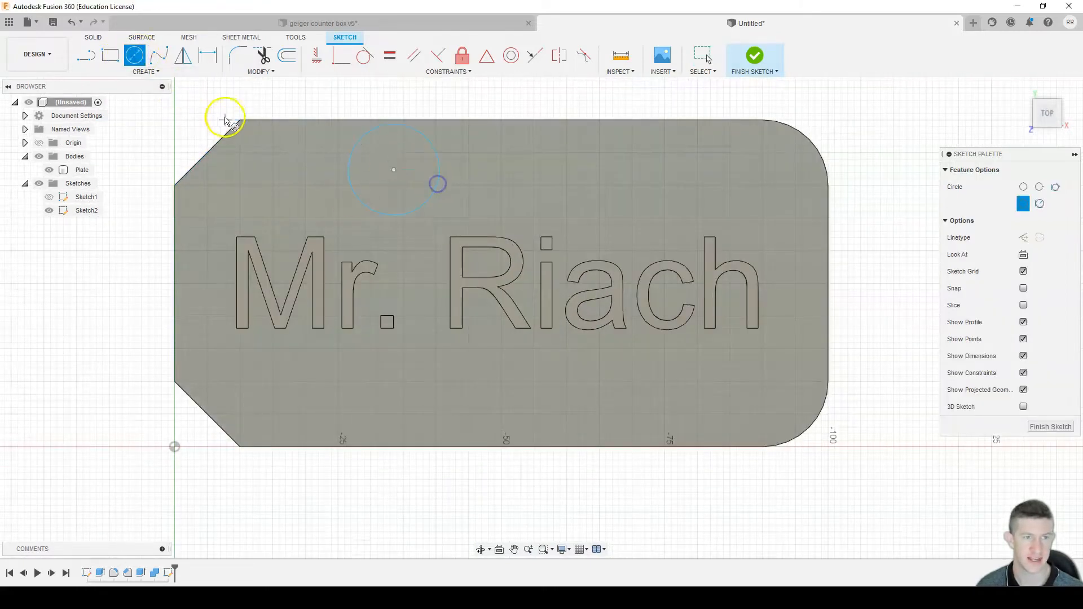
Draw a freehand closed shape of straight lines beside the circle, above the name text.
left_click(86, 55)
left_click(490, 173)
left_click(520, 150)
left_click(545, 173)
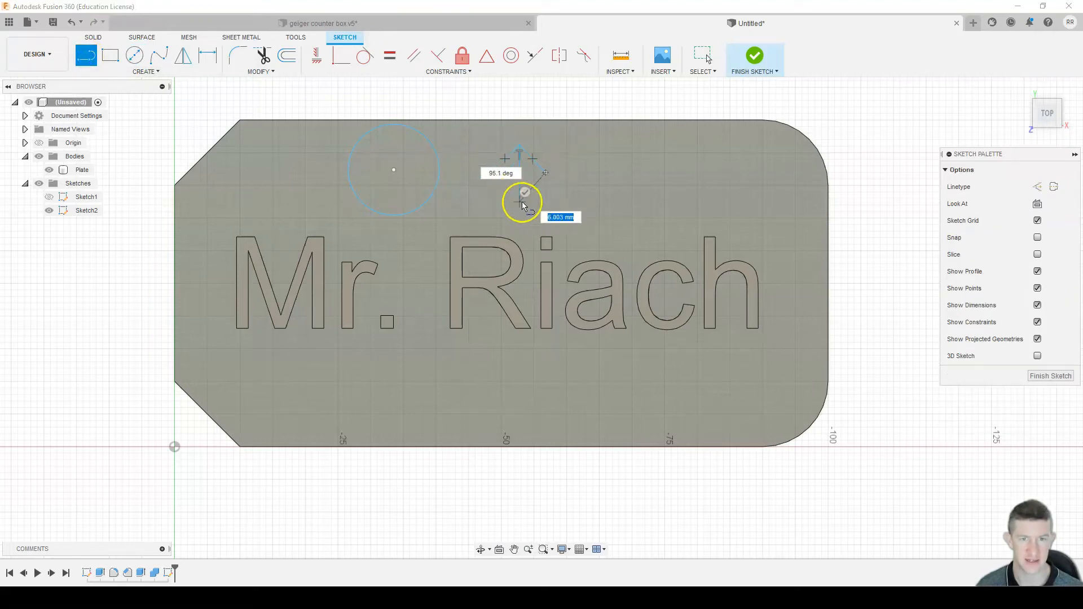
left_click(519, 197)
left_click(489, 169)
left_click_drag(523, 197, 491, 147)
left_click(489, 147)
left_click(505, 163)
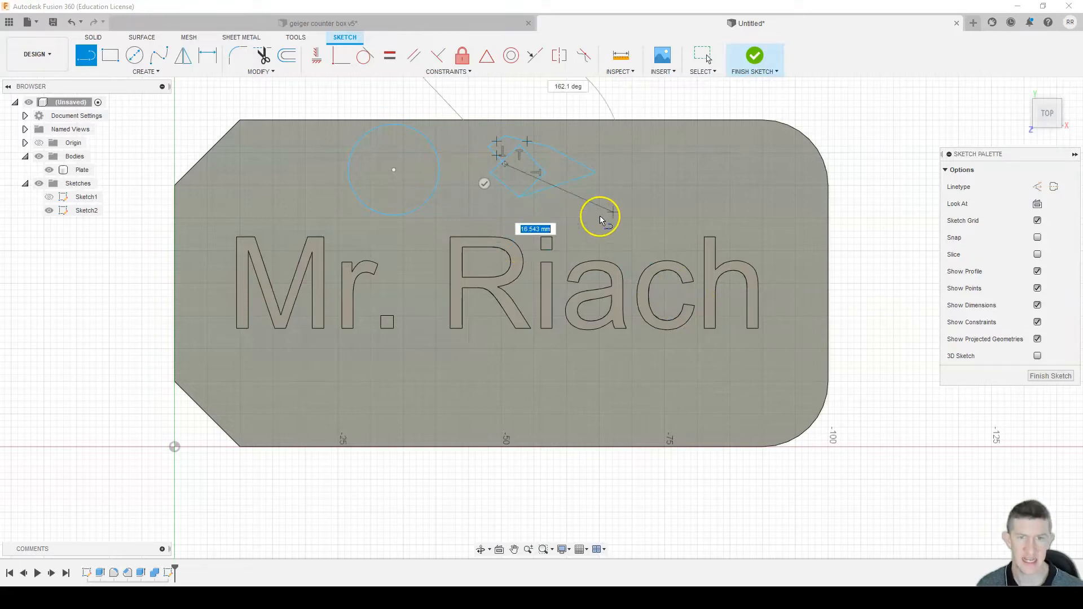
key("Escape")
scroll(456, 212, "down", 3)
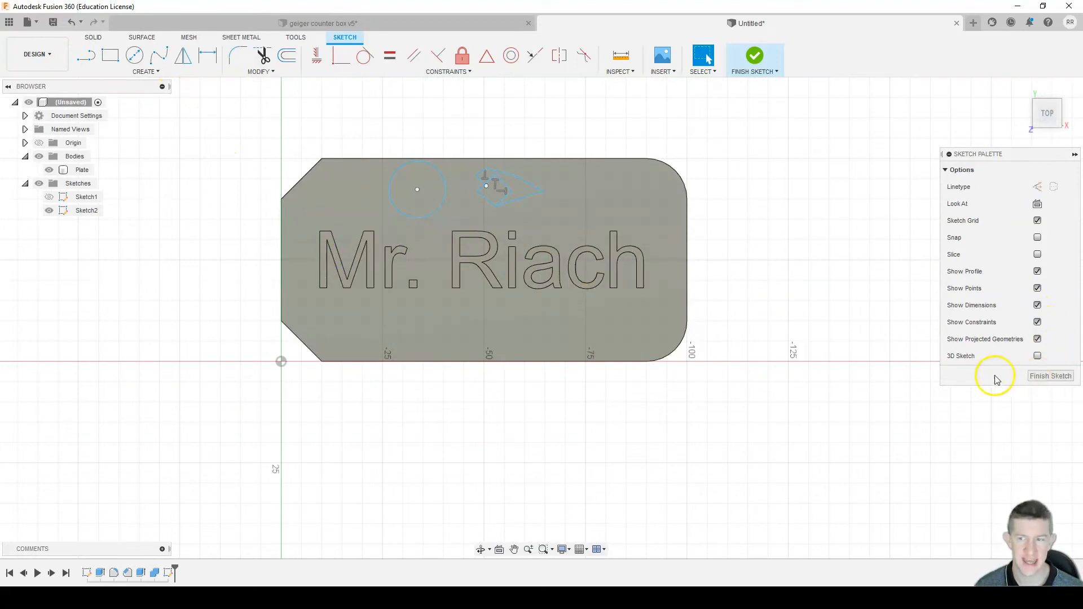
left_click(150, 79)
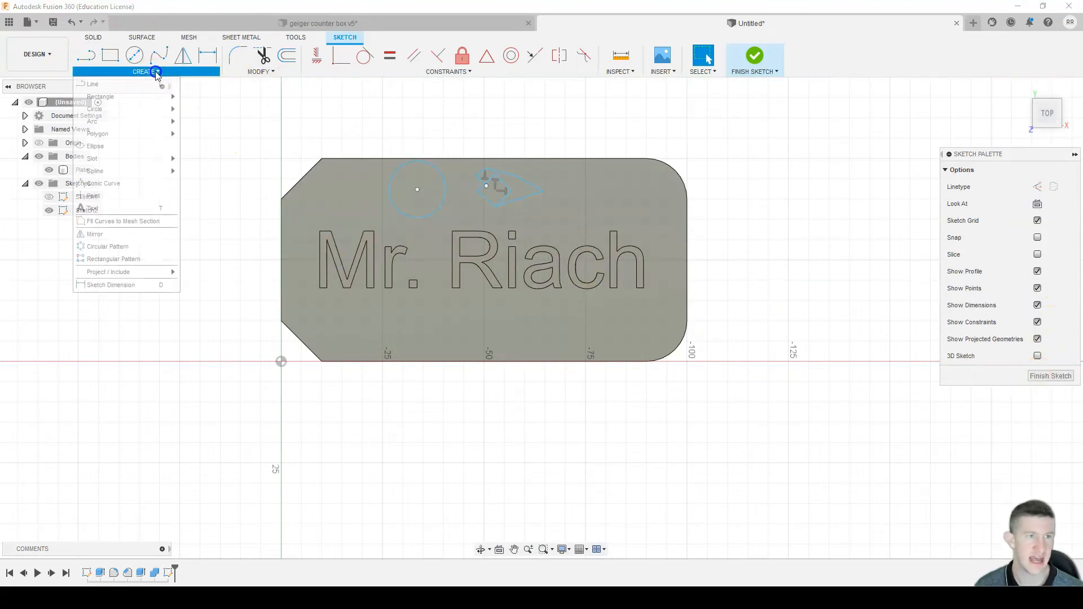
left_click(138, 210)
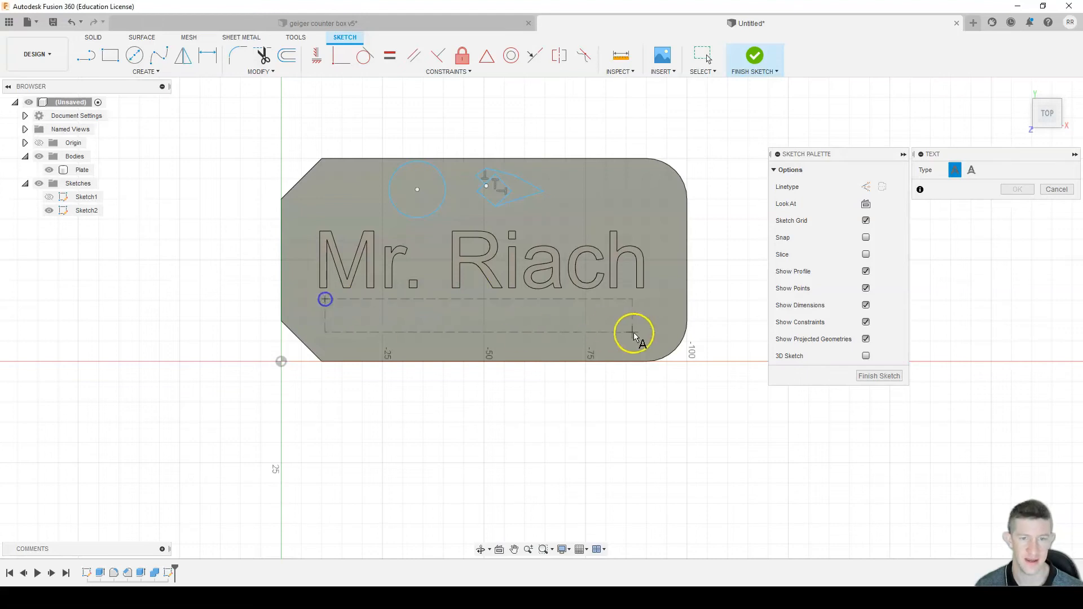
left_click(634, 334)
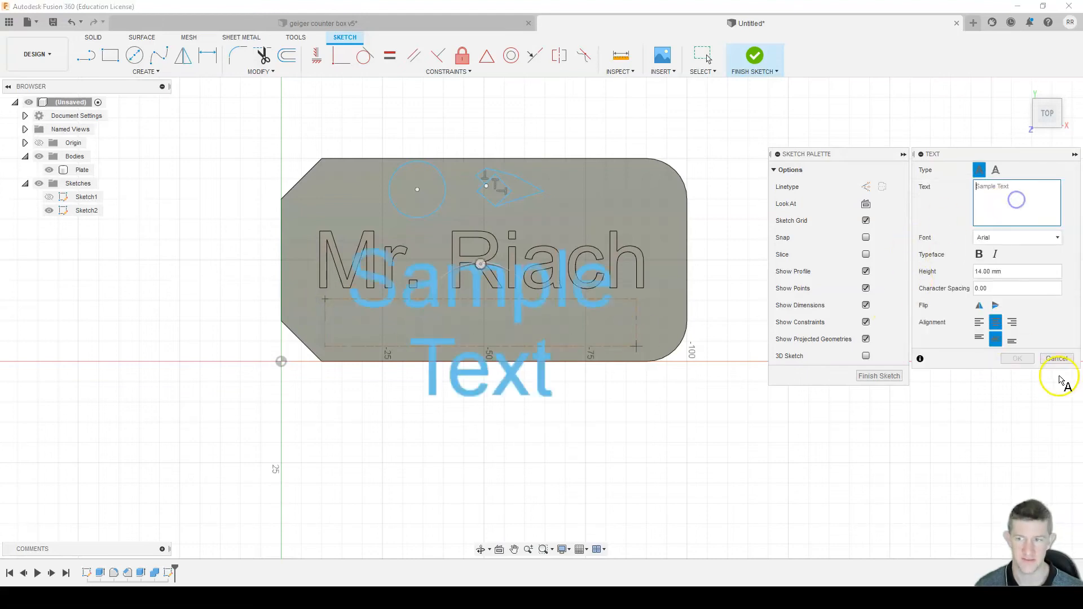
left_click(1056, 358)
Finish the sketch on the plate's top face.
left_click(1053, 374)
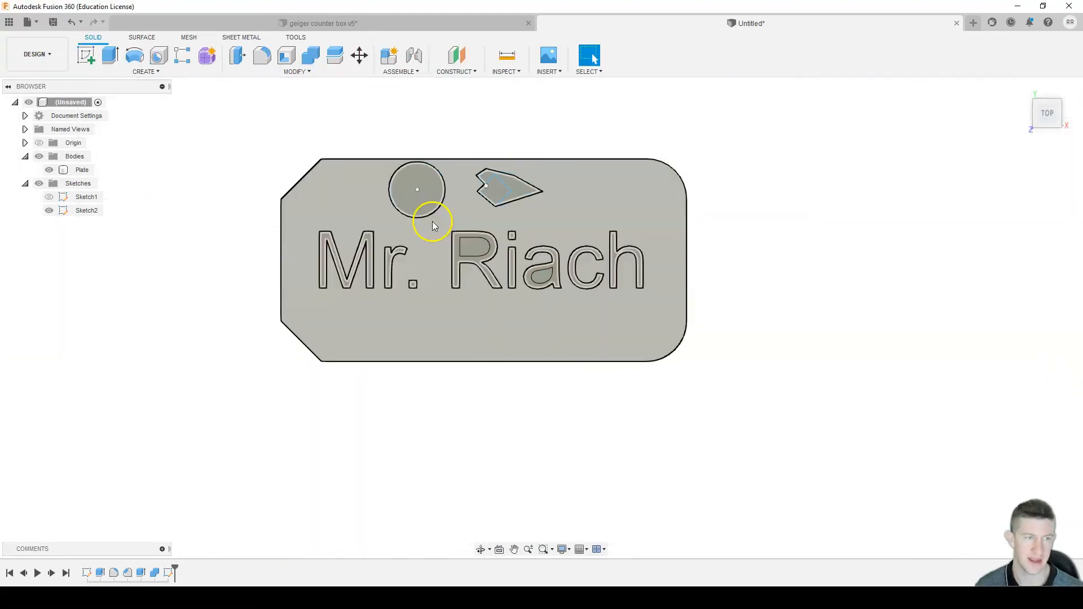